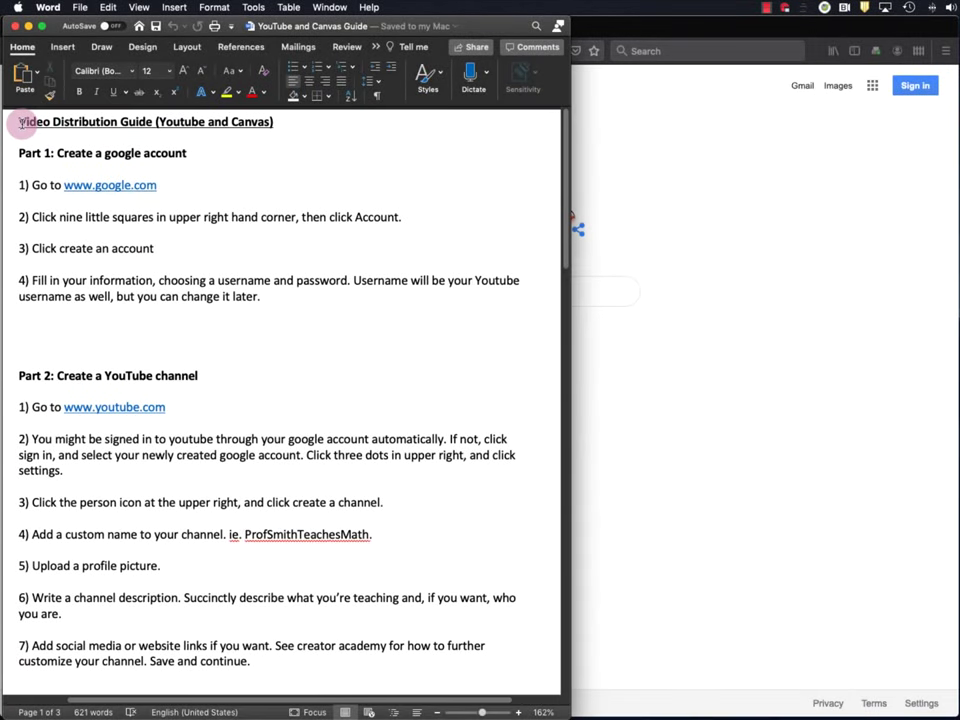
- Highlight the Word guide's title and opening steps, then the Part 2 and Part 1 headings
{"action": "left_click_drag", "start_coordinate": [17, 126], "coordinate": [274, 300]}
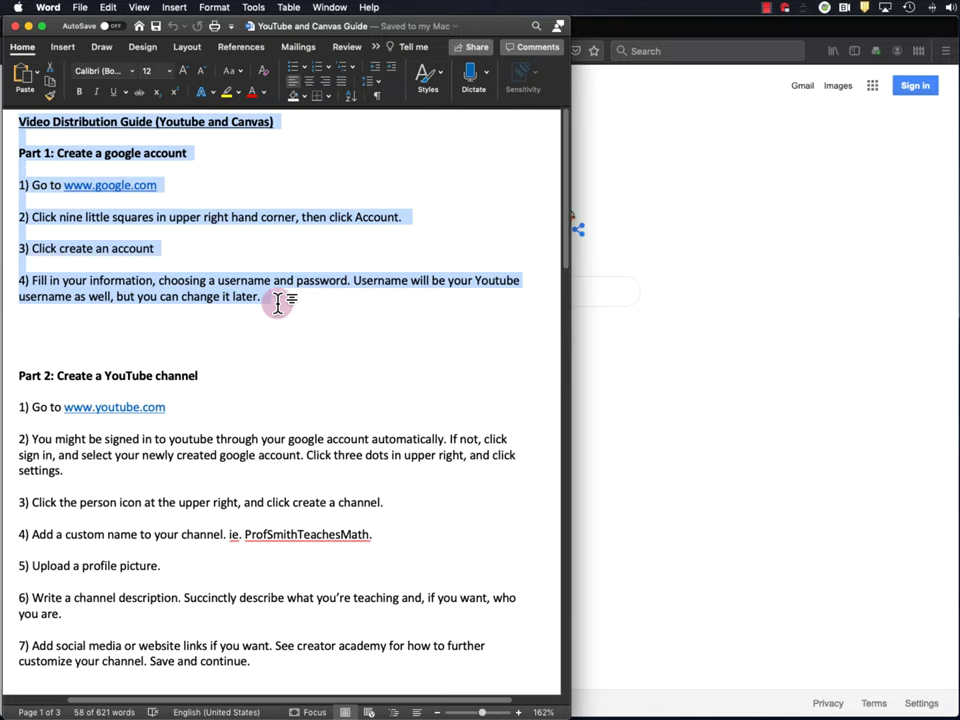
{"action": "left_click", "coordinate": [280, 301]}
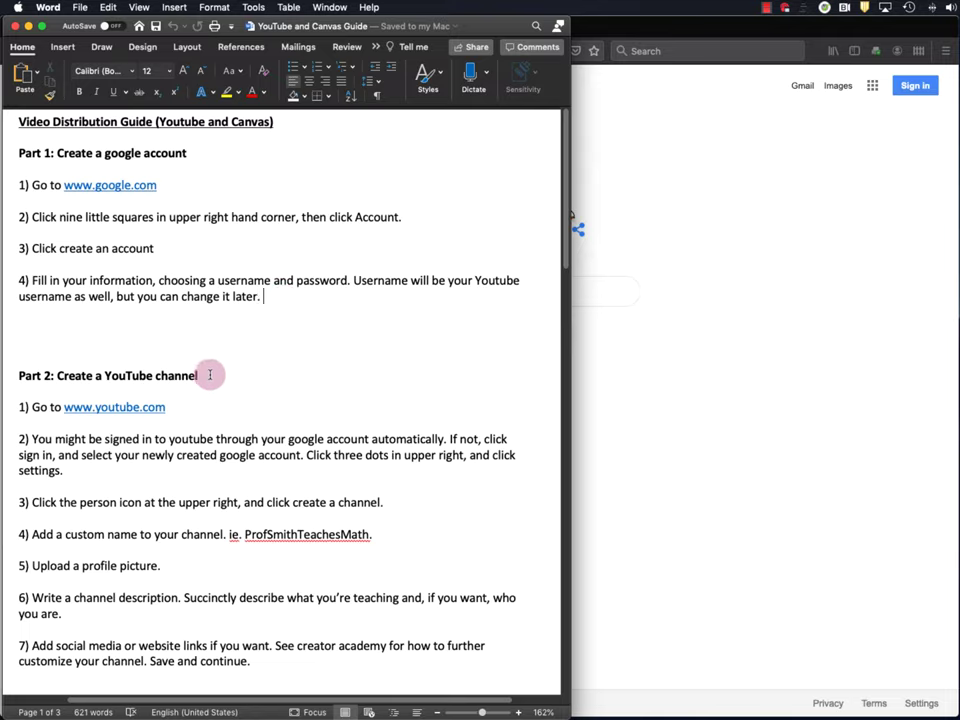
{"action": "left_click_drag", "start_coordinate": [210, 375], "coordinate": [13, 375]}
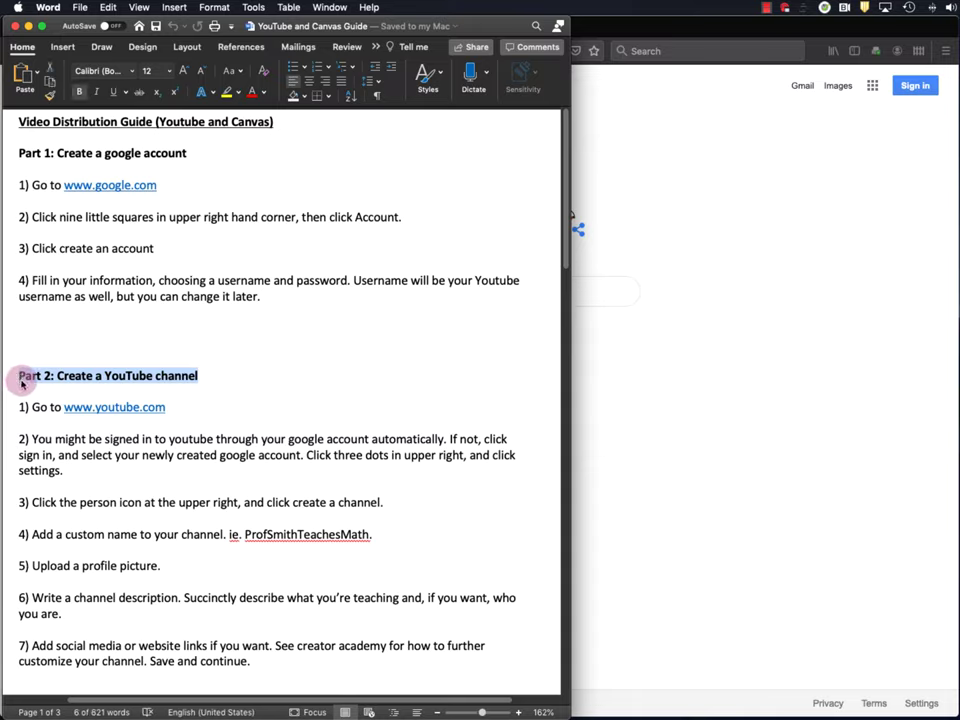
{"action": "left_click_drag", "start_coordinate": [20, 153], "coordinate": [192, 153]}
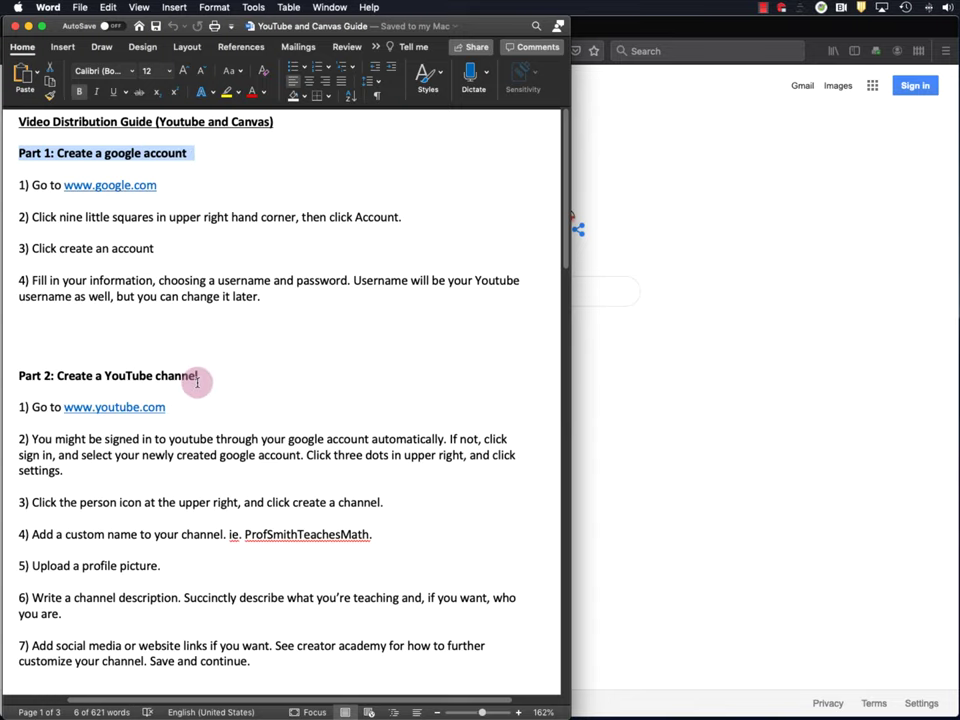
- Scroll down to highlight the Part 3 and Part 4 headings, then return to the top
{"action": "scroll", "coordinate": [197, 381], "scroll_direction": "down", "scroll_amount": 8}
{"action": "left_click_drag", "start_coordinate": [20, 346], "coordinate": [162, 349]}
{"action": "scroll", "coordinate": [162, 349], "scroll_direction": "down", "scroll_amount": 15}
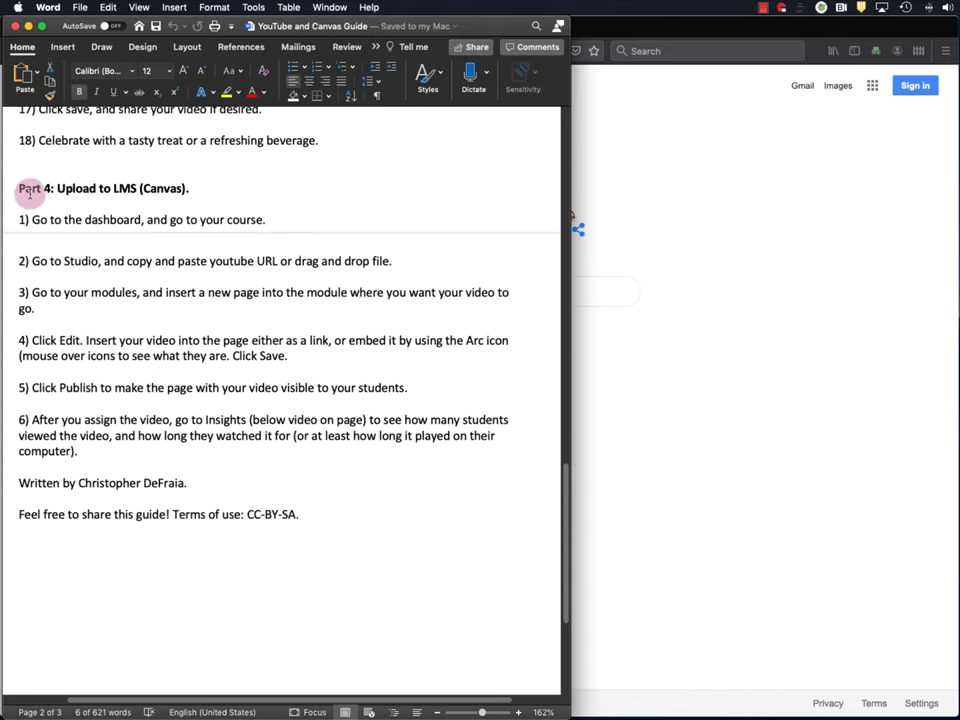
{"action": "left_click_drag", "start_coordinate": [16, 188], "coordinate": [189, 189]}
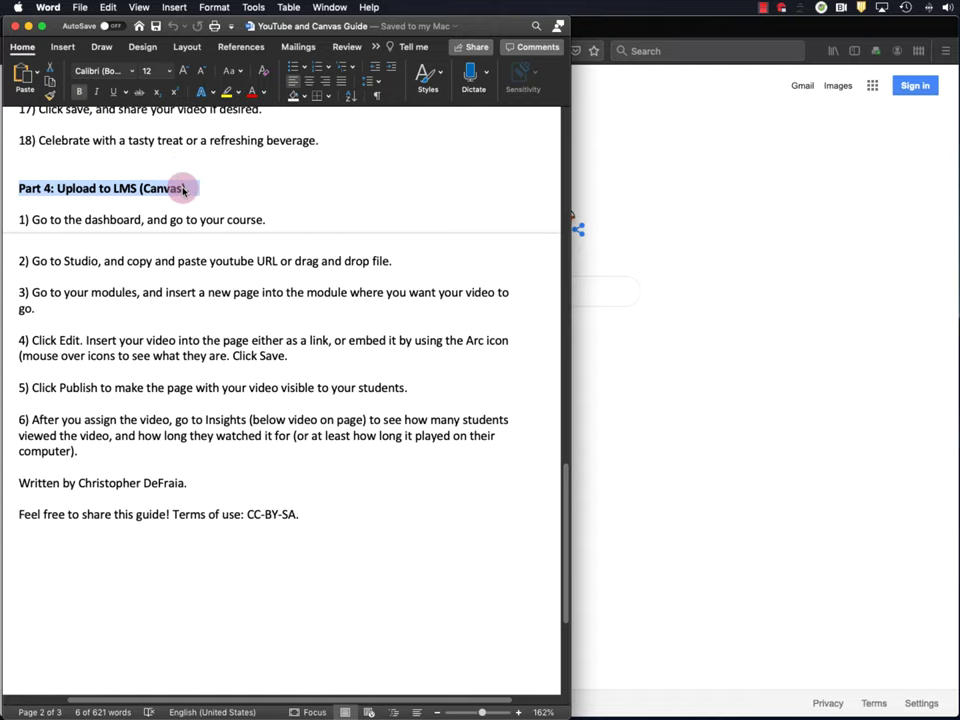
{"action": "left_click", "coordinate": [171, 369]}
{"action": "scroll", "coordinate": [160, 370], "scroll_direction": "up", "scroll_amount": 20}
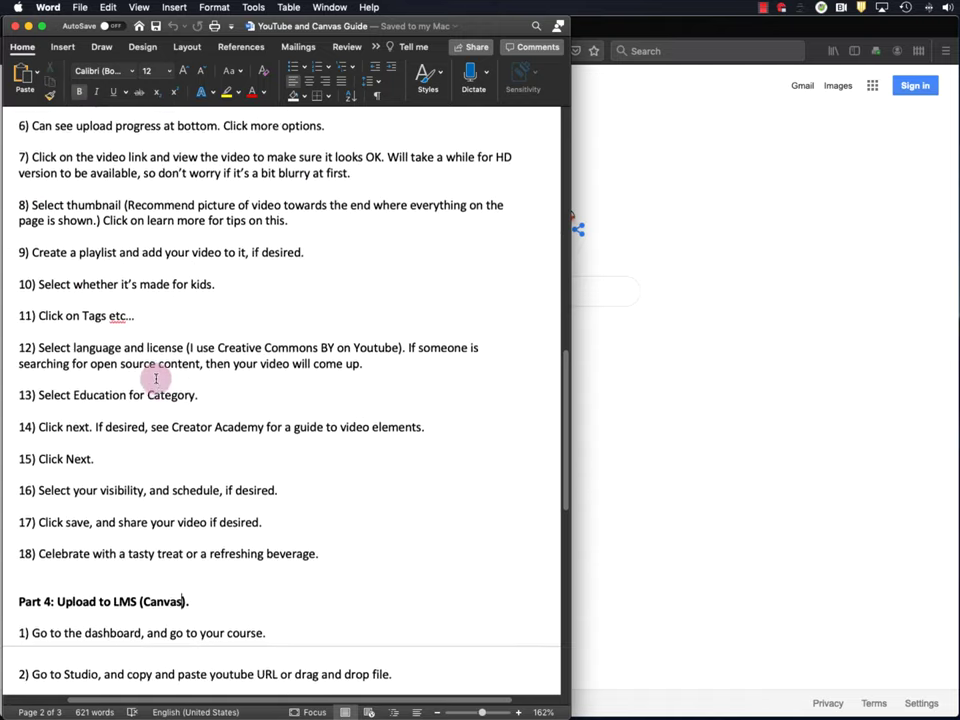
{"action": "scroll", "coordinate": [147, 370], "scroll_direction": "up", "scroll_amount": 3}
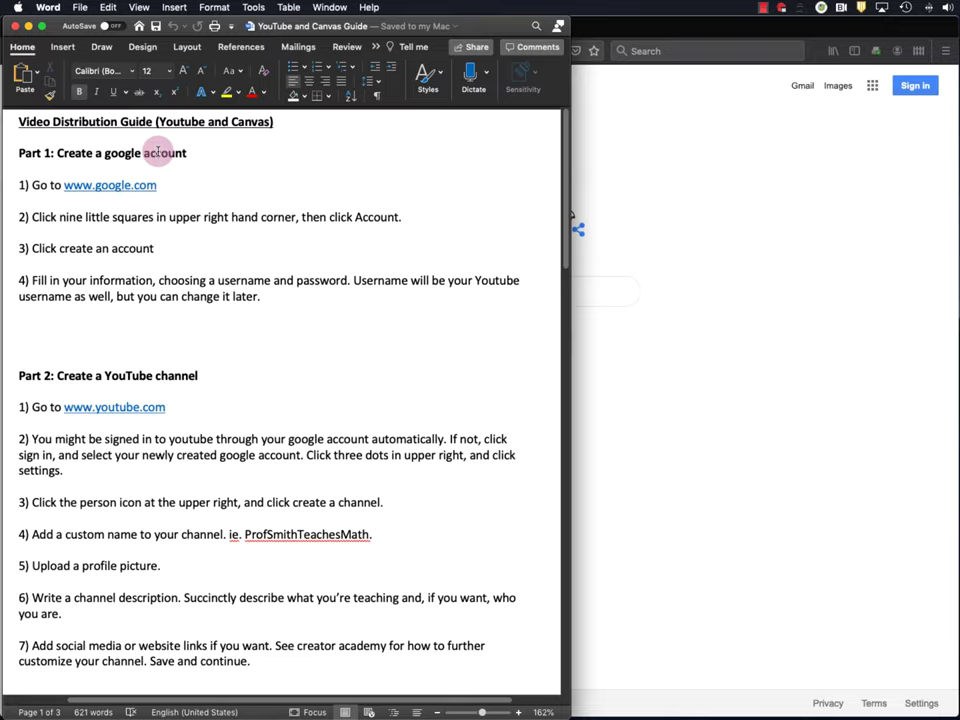
- From google.com's apps grid, go to Google Account and start creating a new account
{"action": "left_click", "coordinate": [680, 320]}
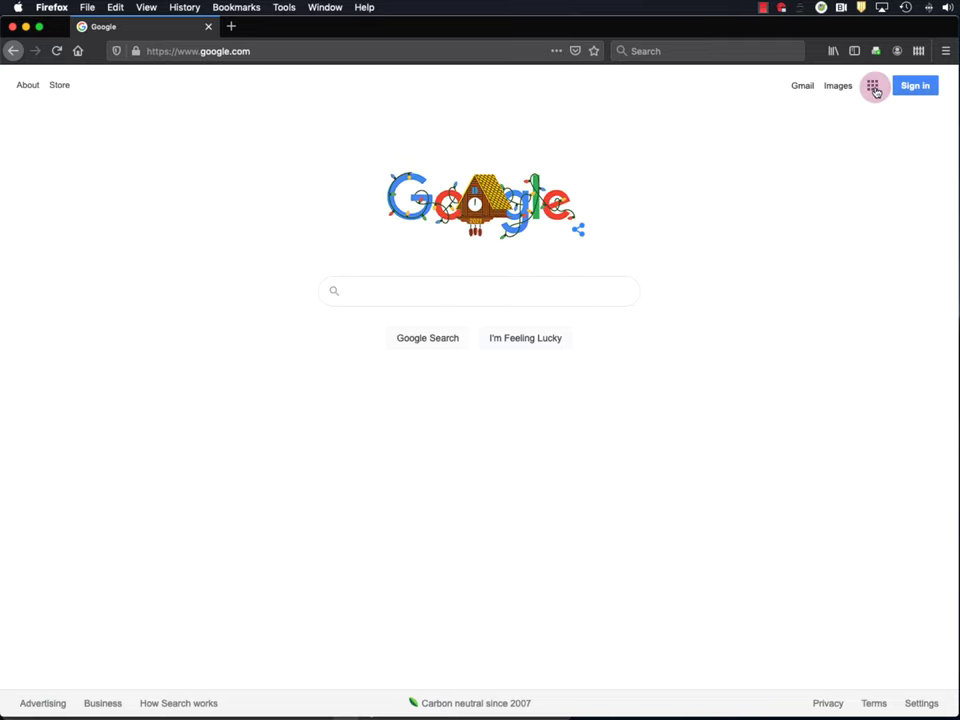
{"action": "left_click", "coordinate": [876, 87]}
{"action": "left_click", "coordinate": [789, 131]}
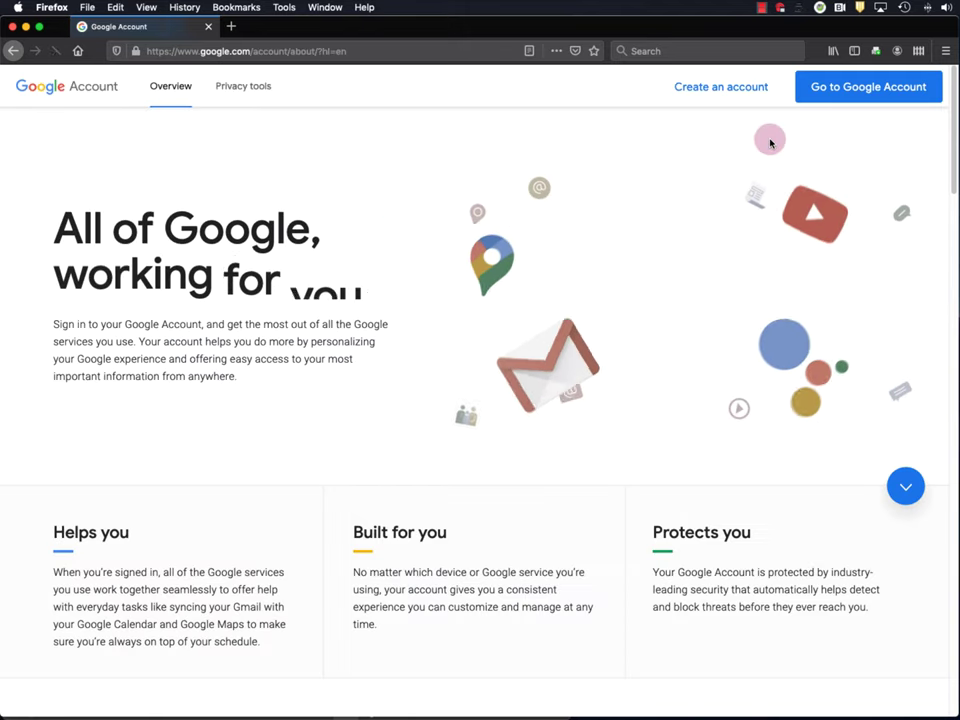
{"action": "left_click", "coordinate": [722, 88]}
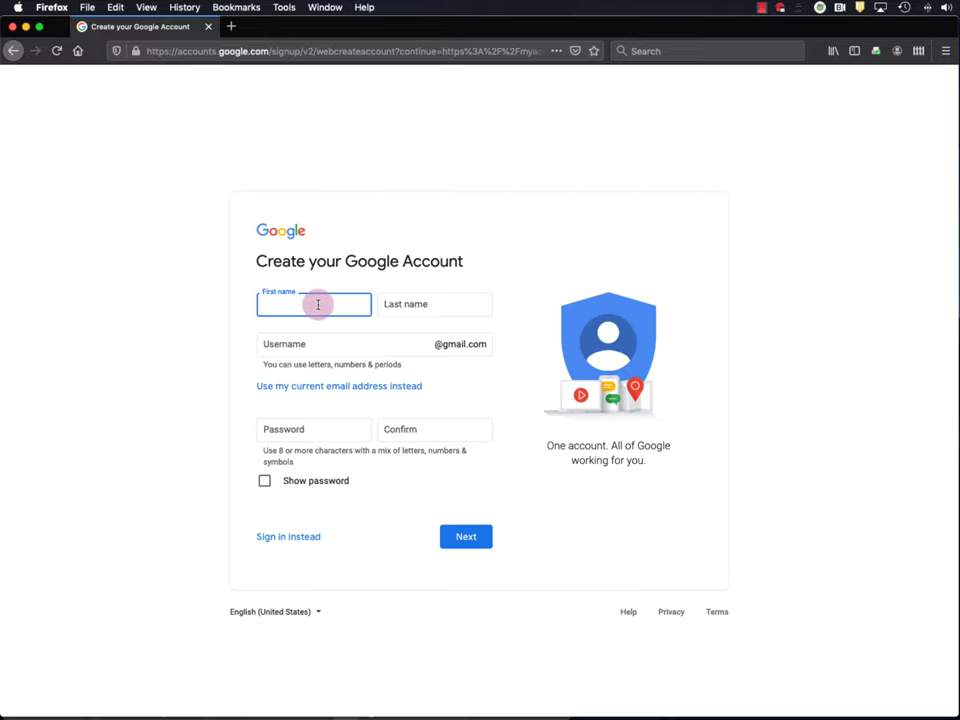
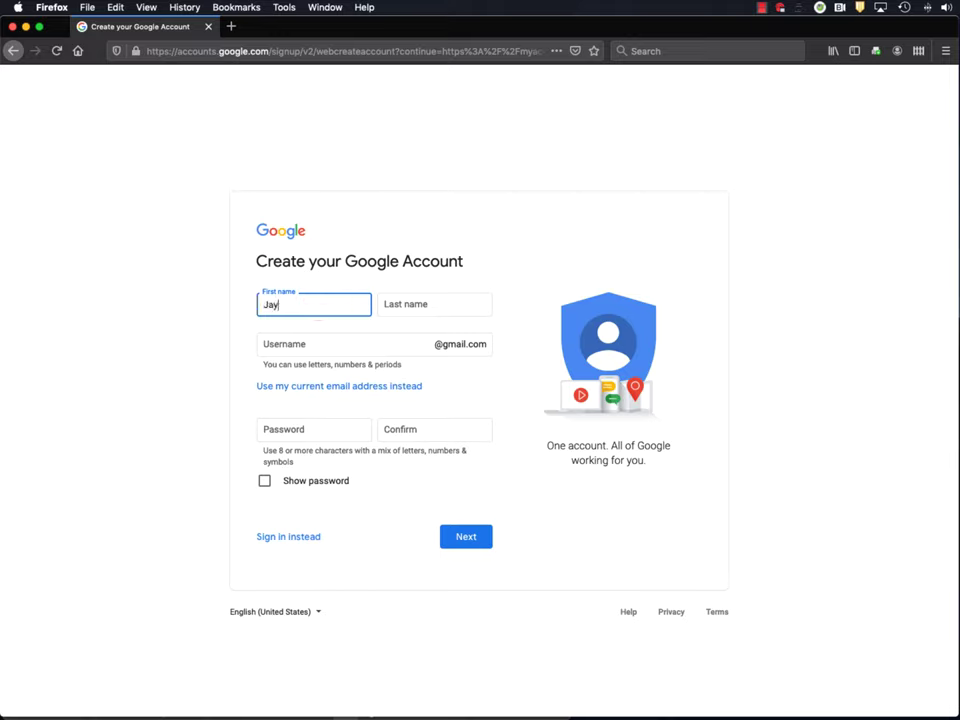
- Enter the first and last name and a username, removing the stray @ from it
{"action": "key", "text": "Tab"}
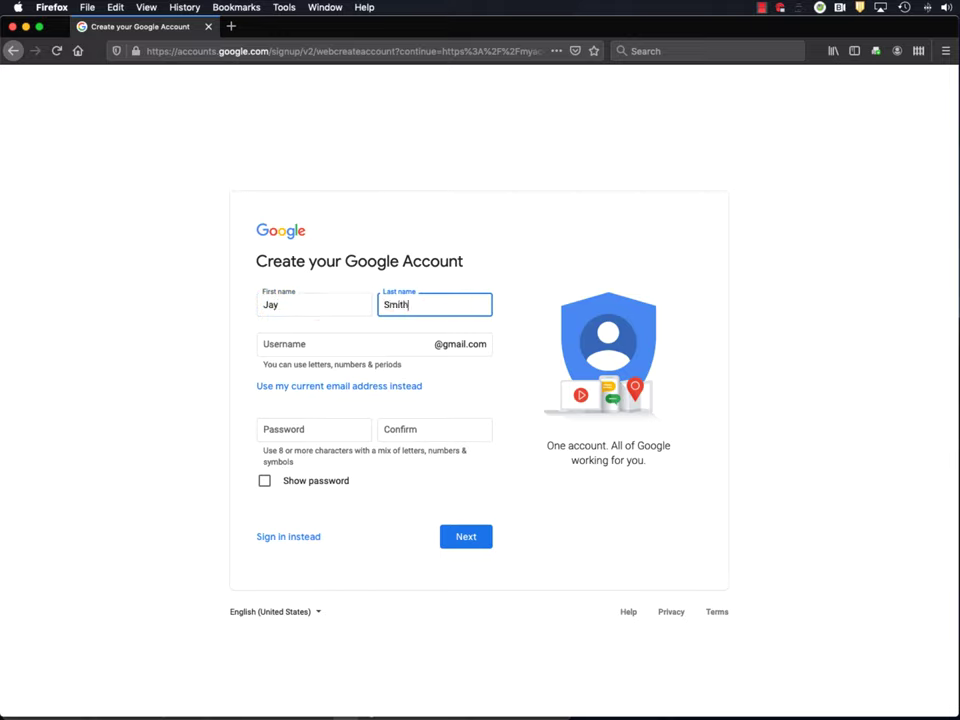
{"action": "left_click", "coordinate": [293, 346]}
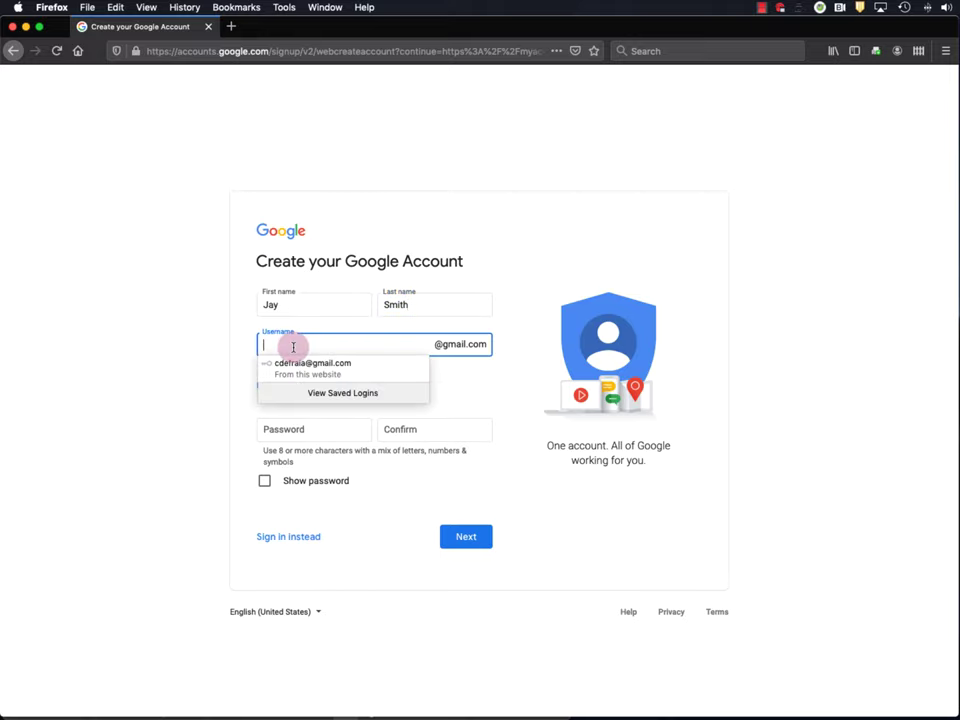
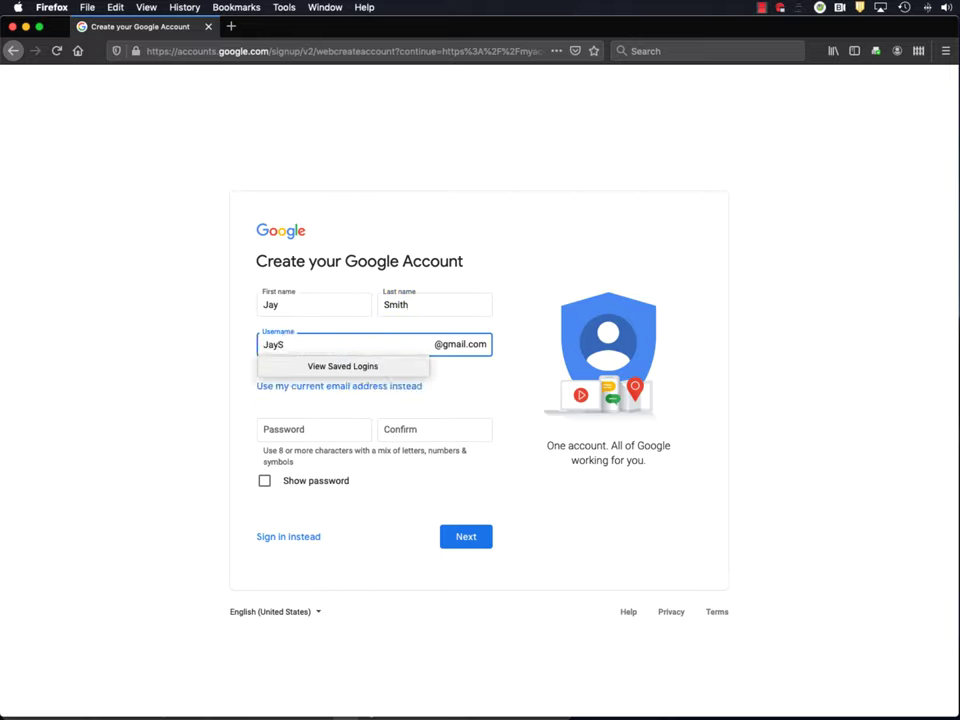
{"action": "left_click", "coordinate": [309, 344]}
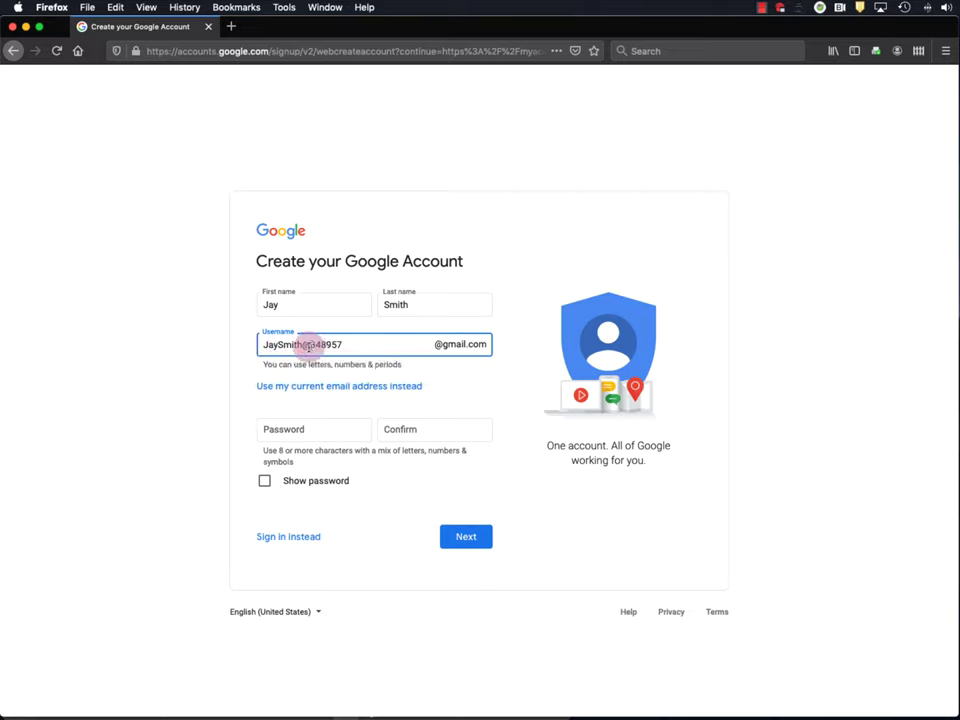
{"action": "key", "text": "BackSpace"}
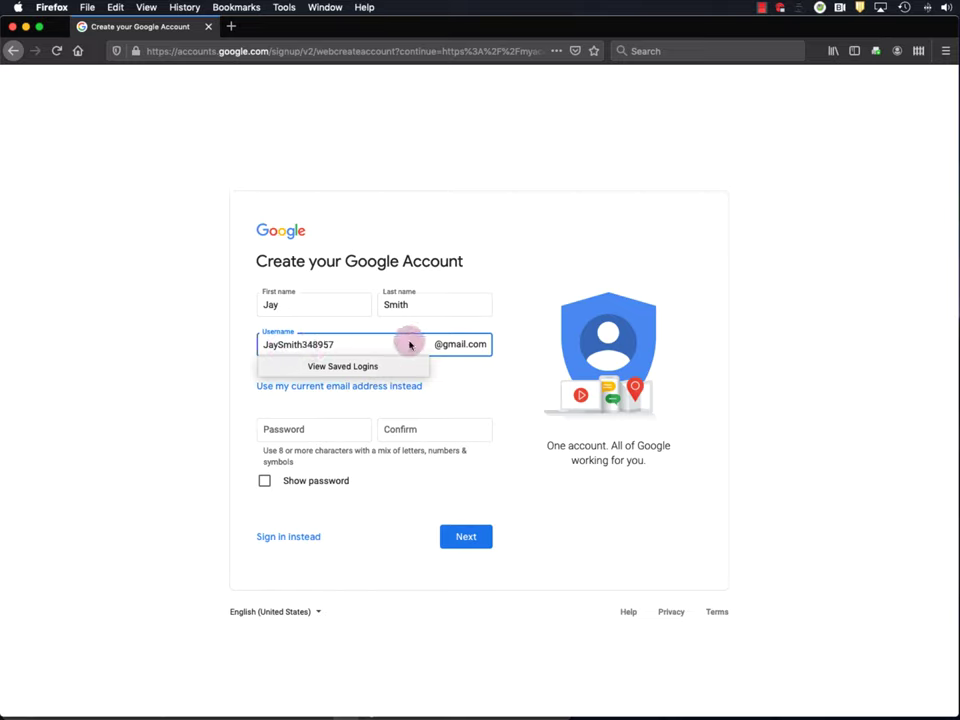
{"action": "left_click", "coordinate": [489, 390]}
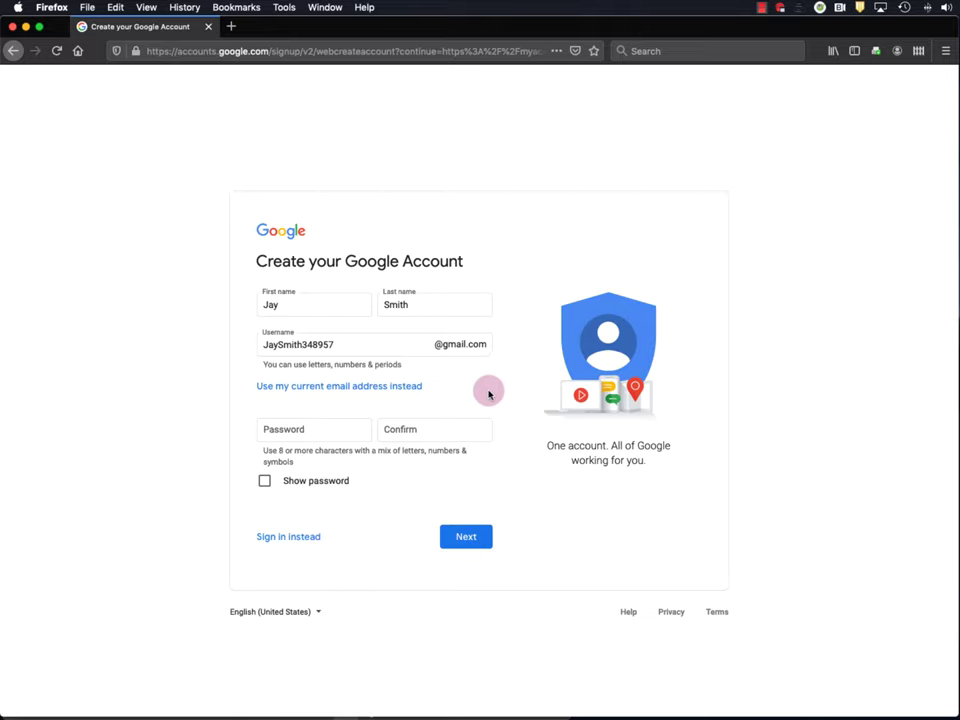
- Enter and confirm the account password, then submit the sign-up form
{"action": "left_click", "coordinate": [313, 430]}
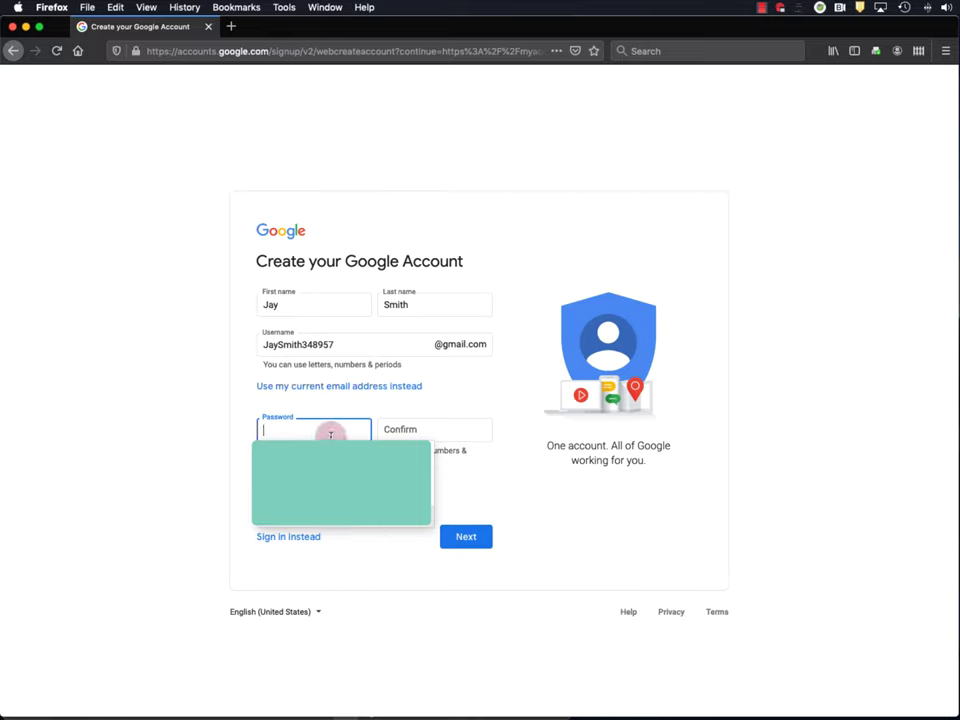
{"action": "type", "text": "abcdefghijkl"}
{"action": "left_click", "coordinate": [445, 432]}
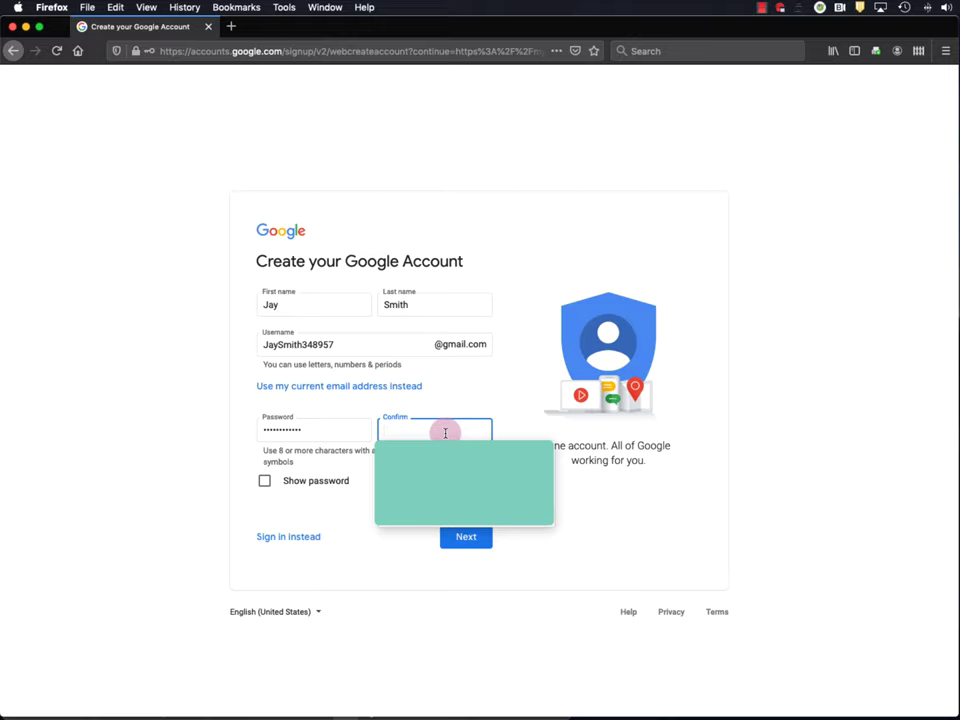
{"action": "type", "text": "abcdef"}
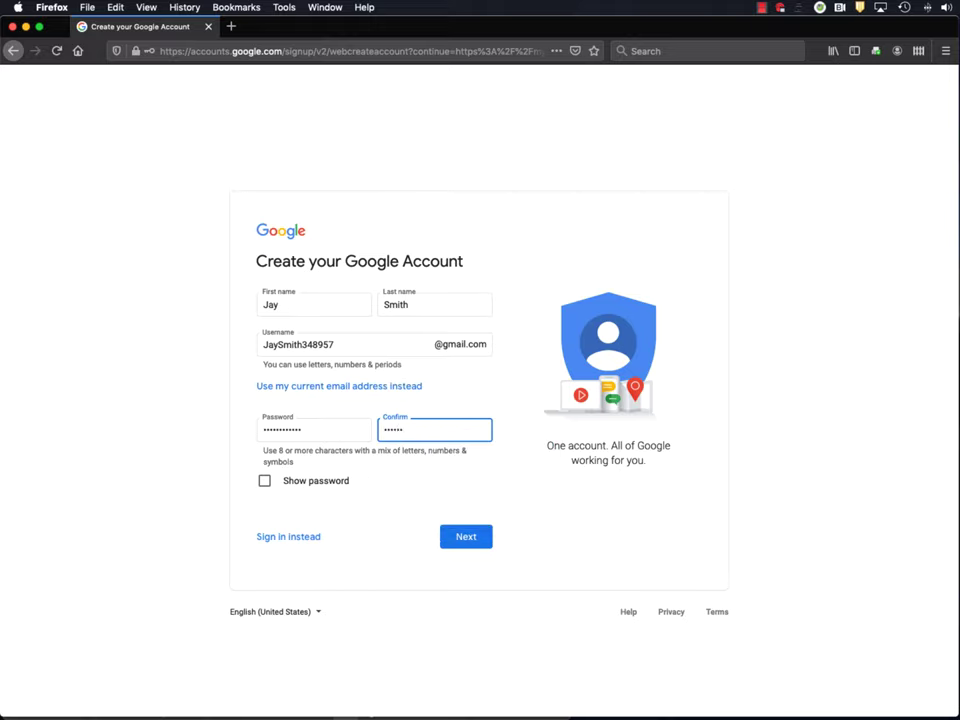
{"action": "type", "text": "••••••"}
{"action": "left_click", "coordinate": [468, 540]}
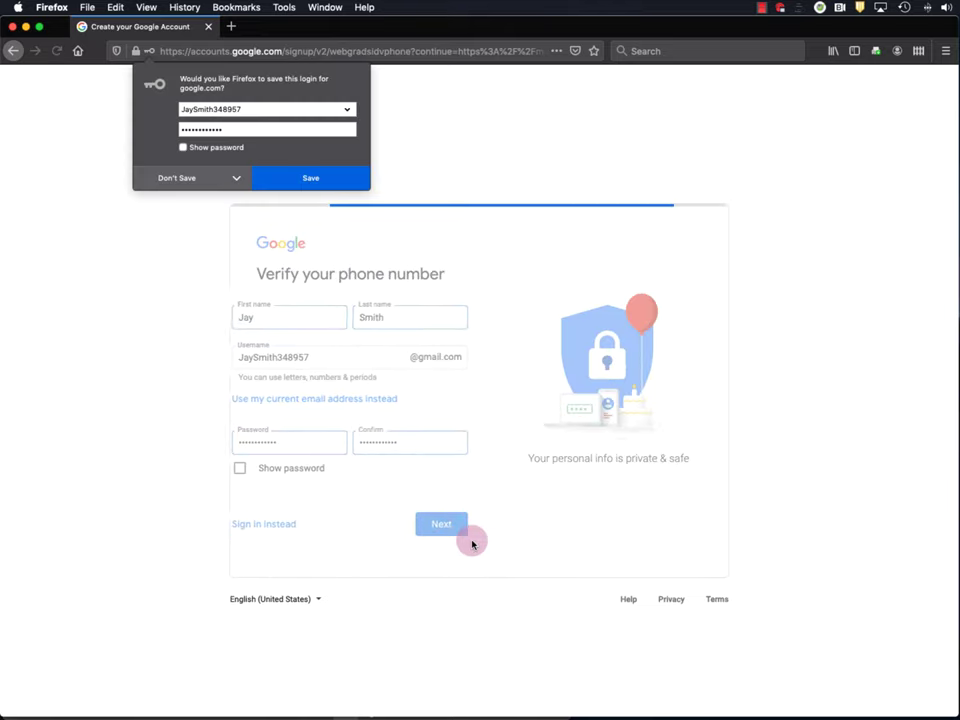
- Decline Firefox's save-login prompt and verify the phone number with the texted code
{"action": "left_click", "coordinate": [174, 182]}
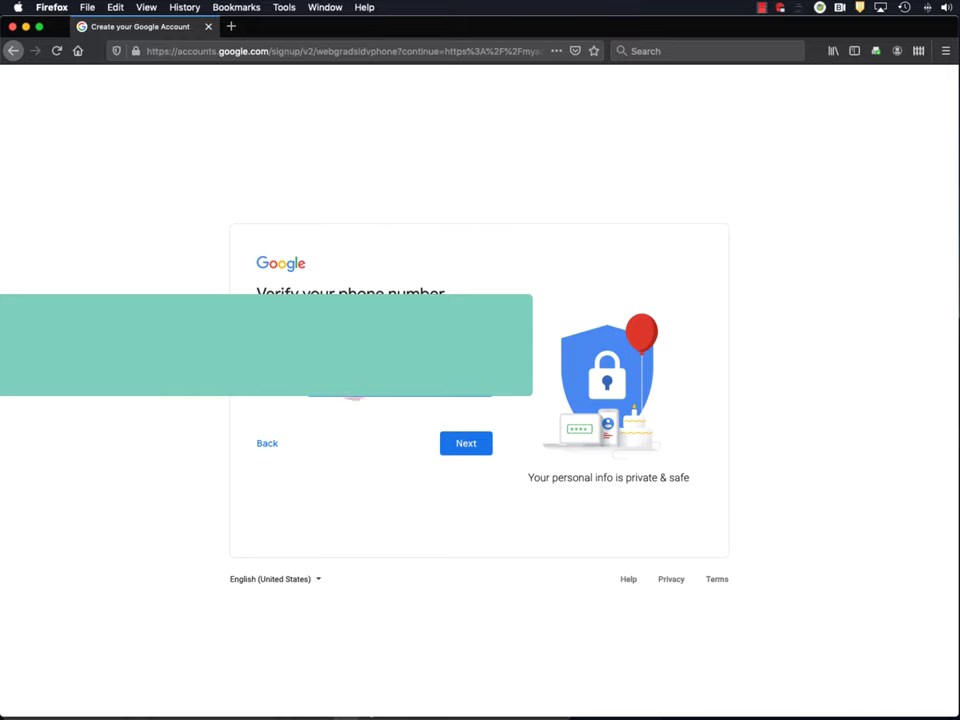
{"action": "left_click", "coordinate": [472, 444]}
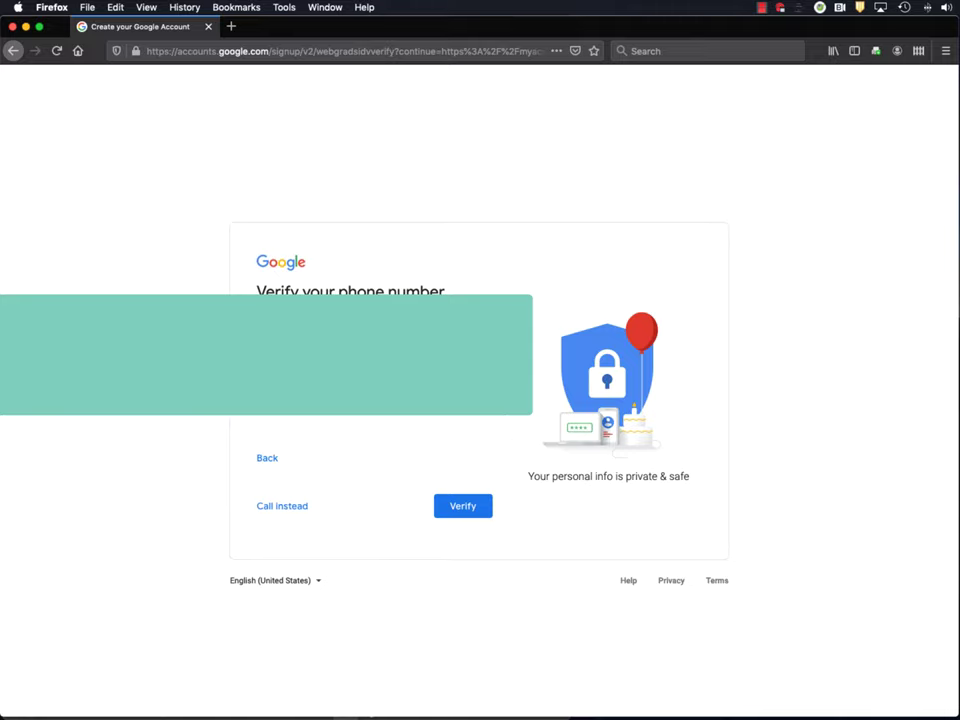
{"action": "left_click", "coordinate": [448, 506]}
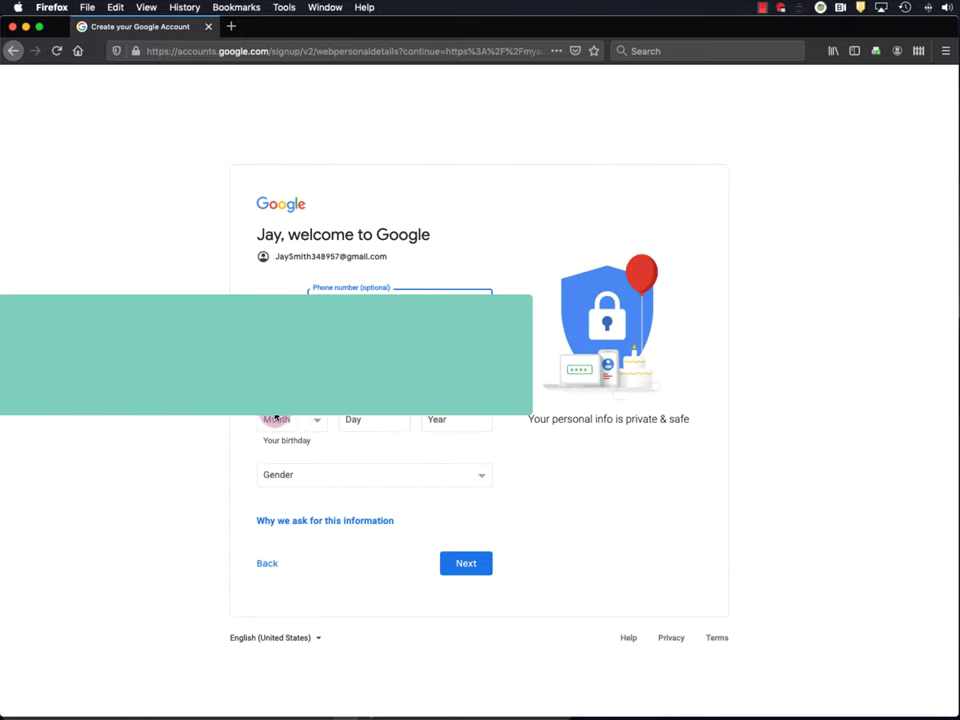
- Fill in the birth date, set gender to Male, and submit the personal details
{"action": "left_click", "coordinate": [276, 419]}
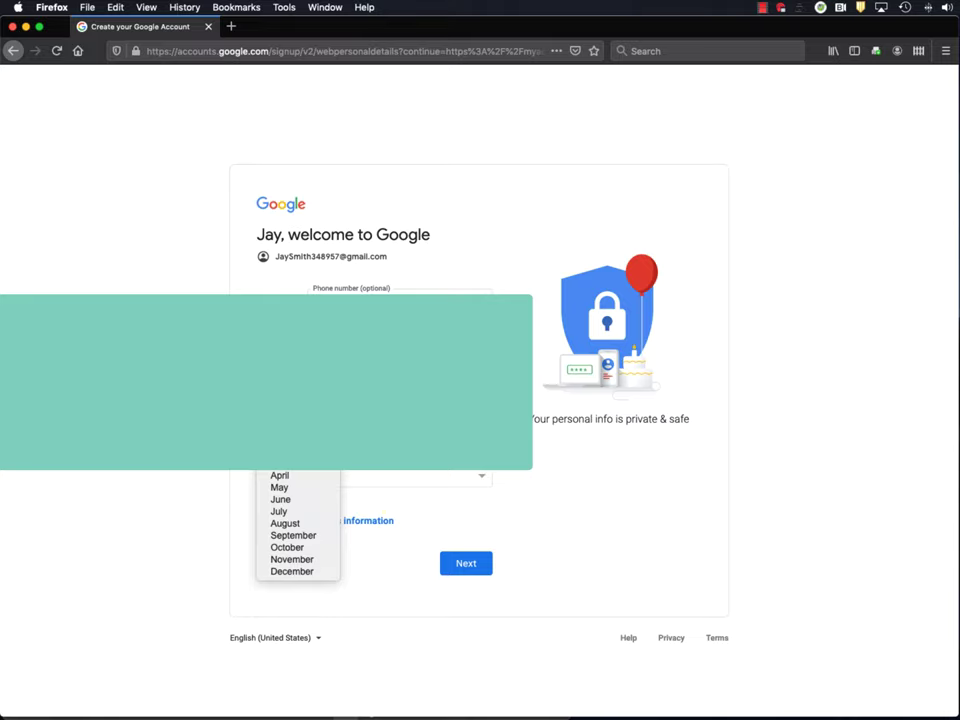
{"action": "key", "text": "Return"}
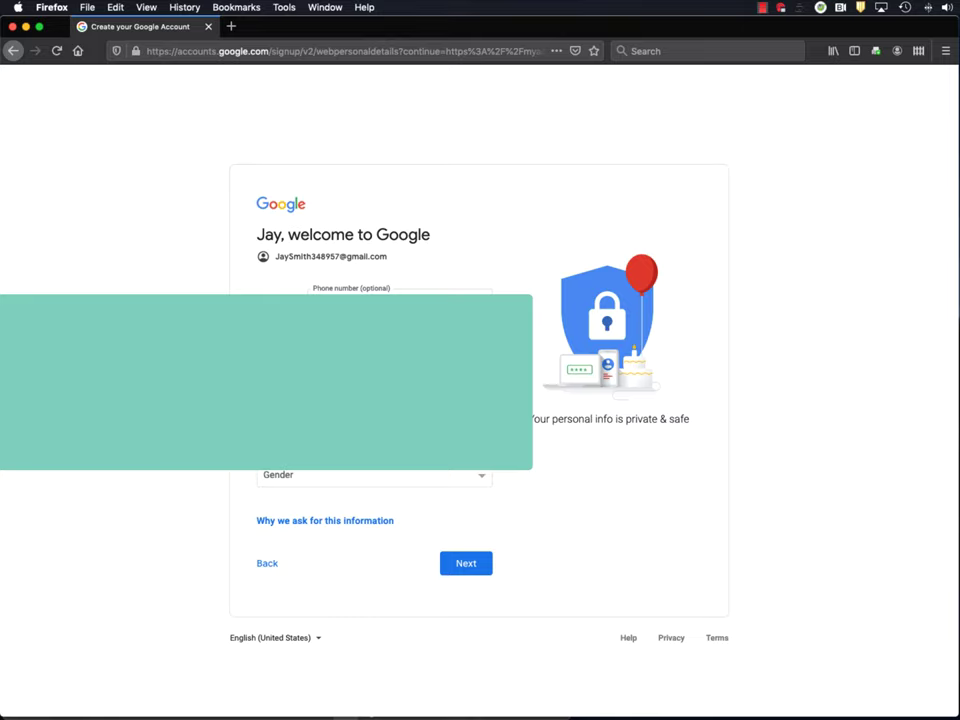
{"action": "left_click", "coordinate": [336, 476]}
{"action": "left_click", "coordinate": [328, 509]}
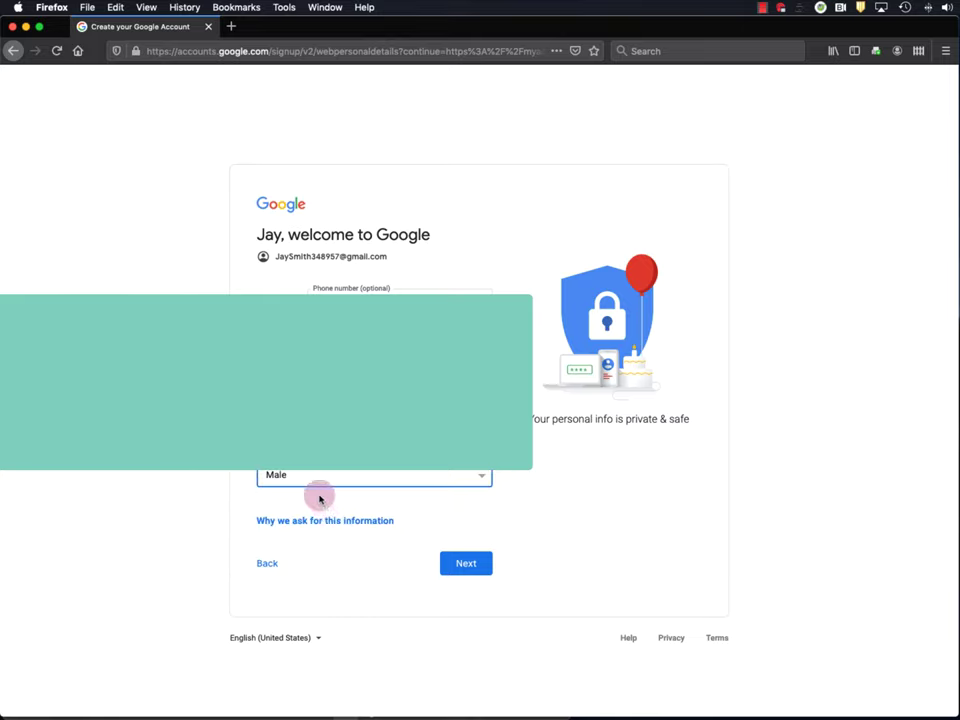
{"action": "left_click", "coordinate": [463, 567]}
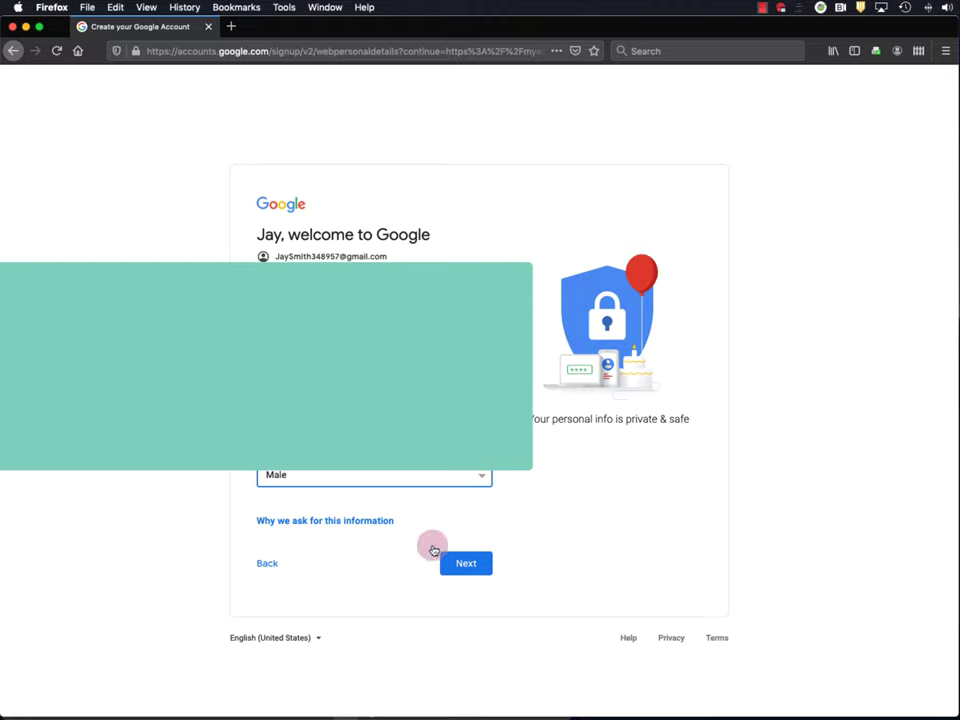
- Skip adding a phone number, accept Google's privacy terms, and open a new browser tab
{"action": "left_click", "coordinate": [464, 563]}
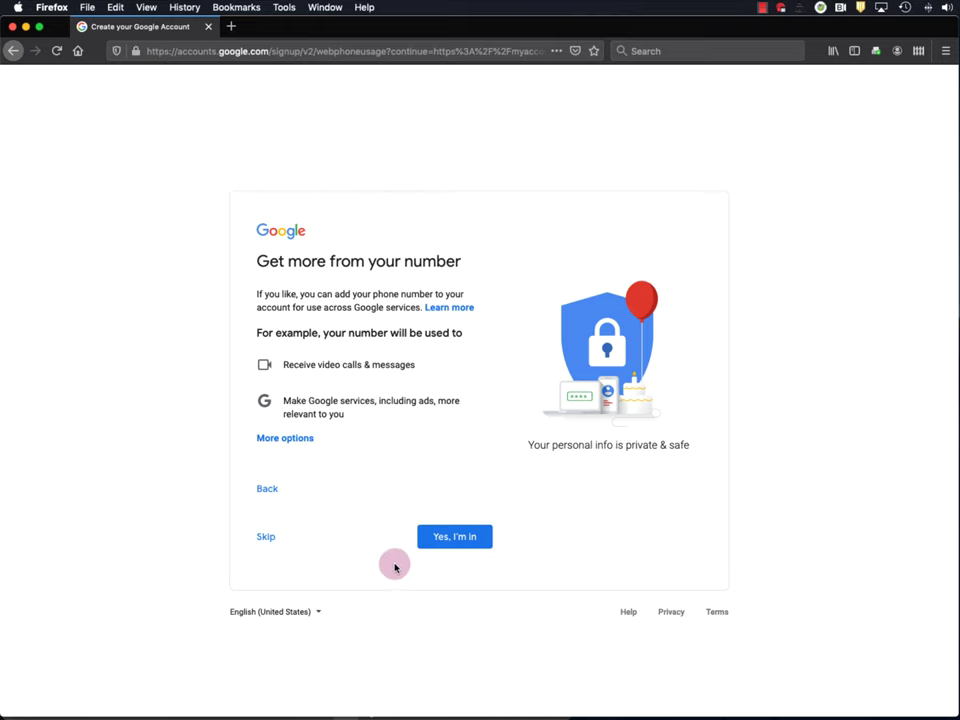
{"action": "left_click", "coordinate": [268, 536]}
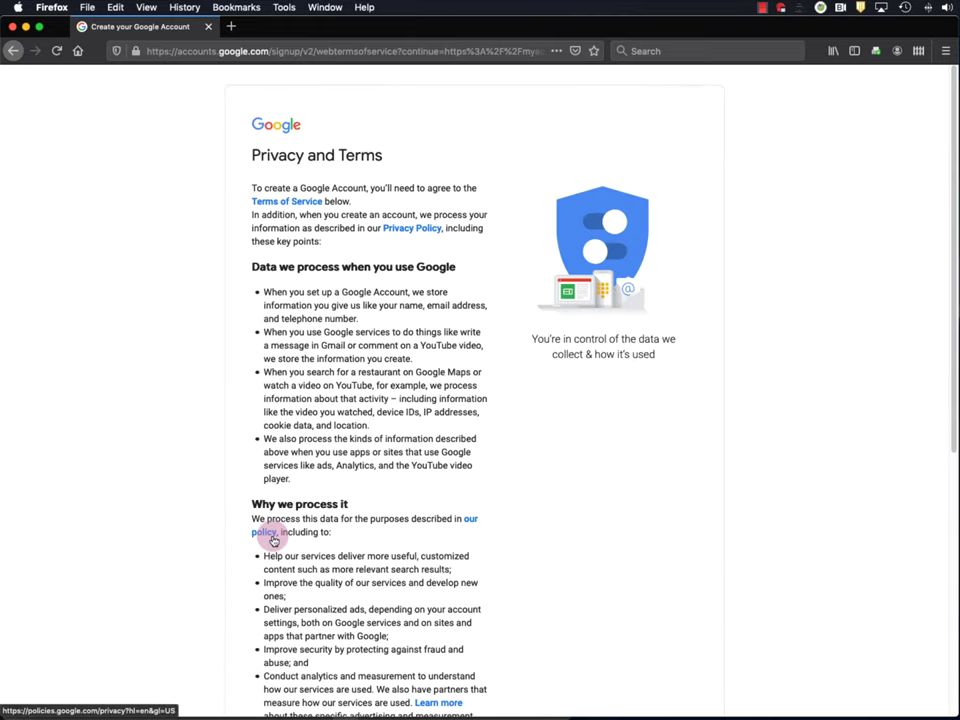
{"action": "scroll", "coordinate": [420, 452], "scroll_direction": "down", "scroll_amount": 5}
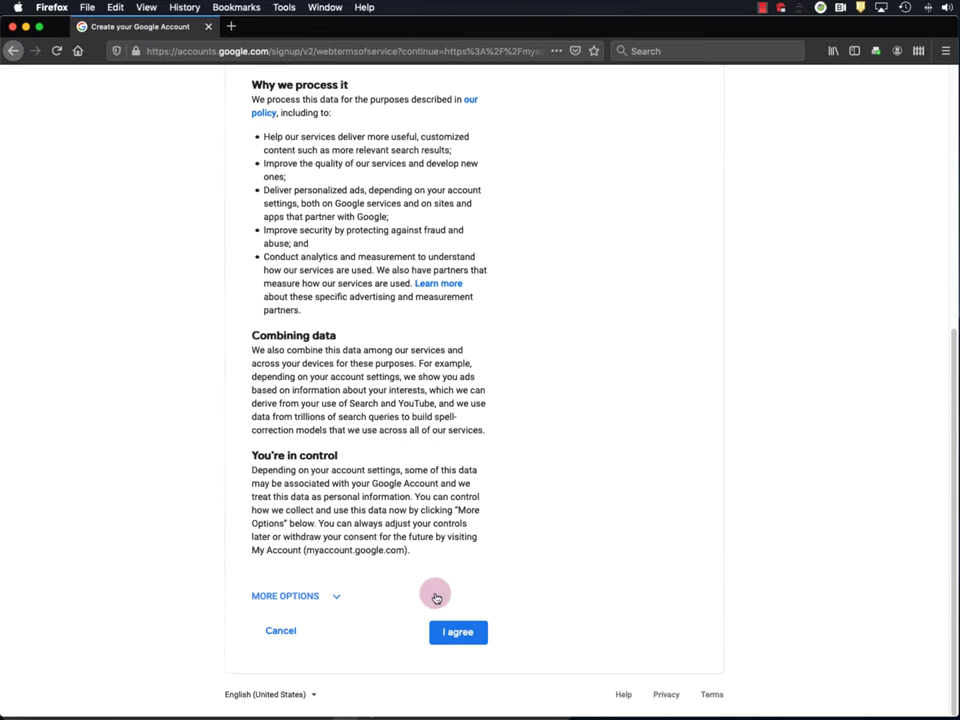
{"action": "left_click", "coordinate": [458, 636]}
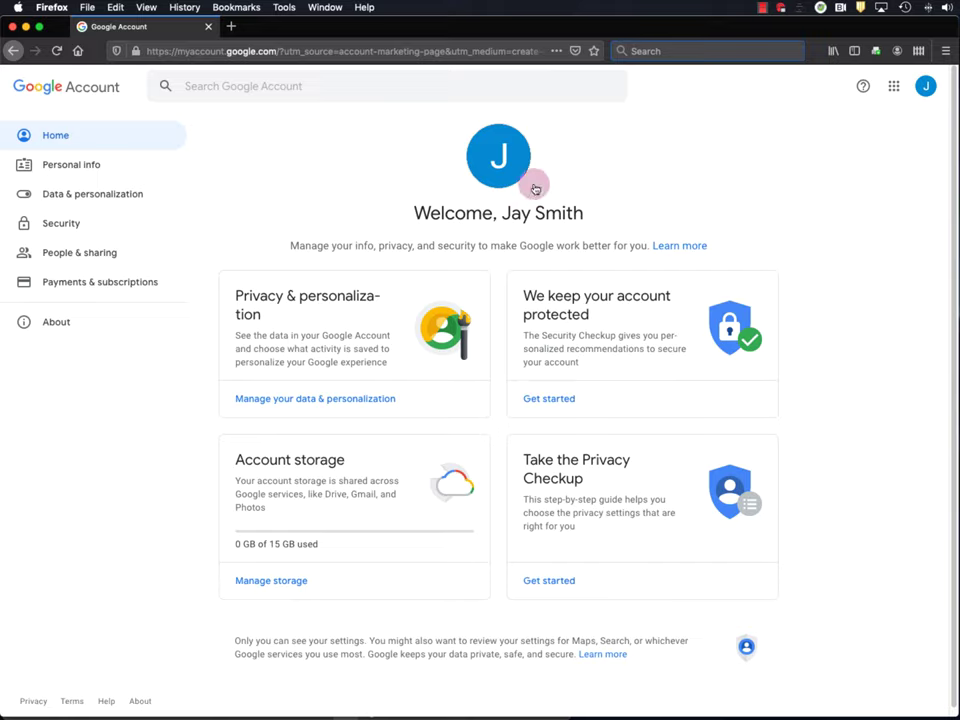
{"action": "left_click", "coordinate": [233, 30]}
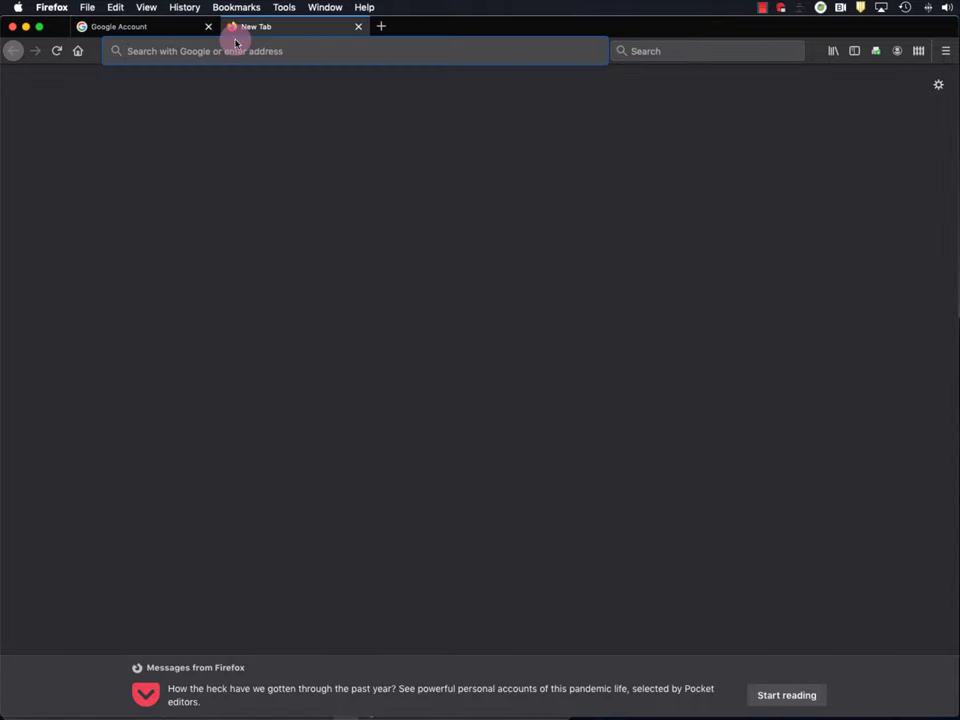
- Go to youtube.com, sign in with the new Google account, and open the account menu
{"action": "type", "text": "youtube.com"}
{"action": "key", "text": "Return"}
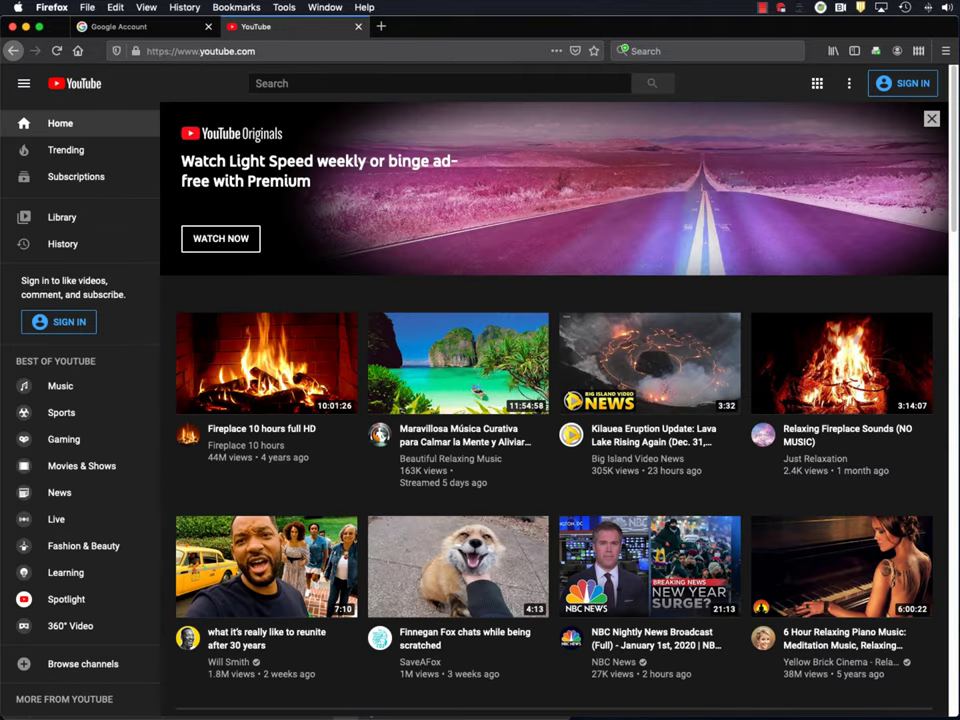
{"action": "left_click", "coordinate": [880, 86]}
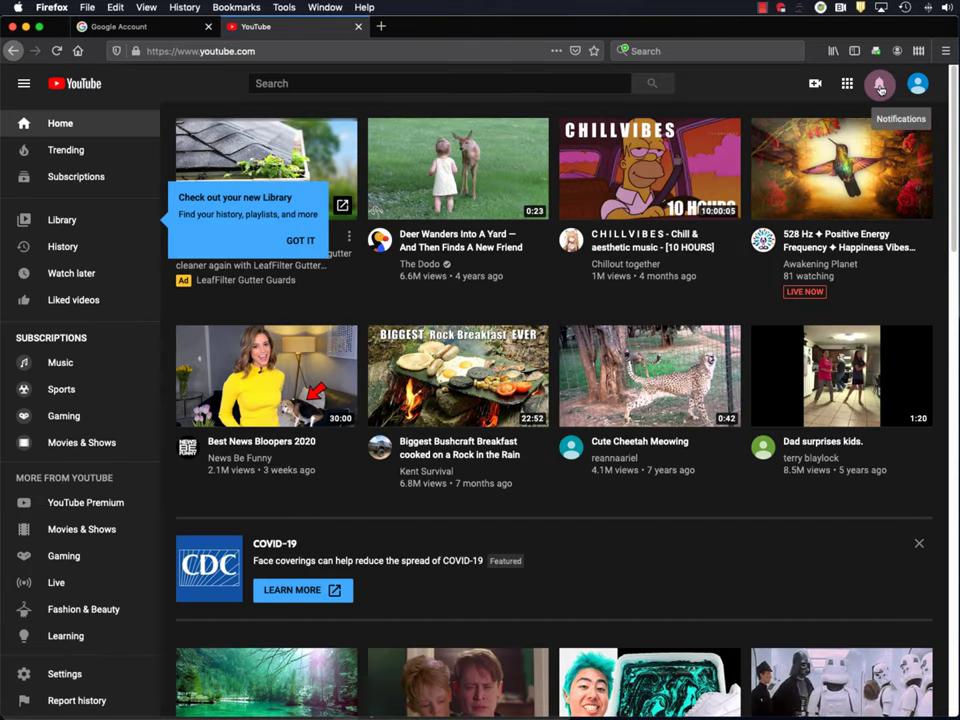
{"action": "left_click", "coordinate": [915, 85]}
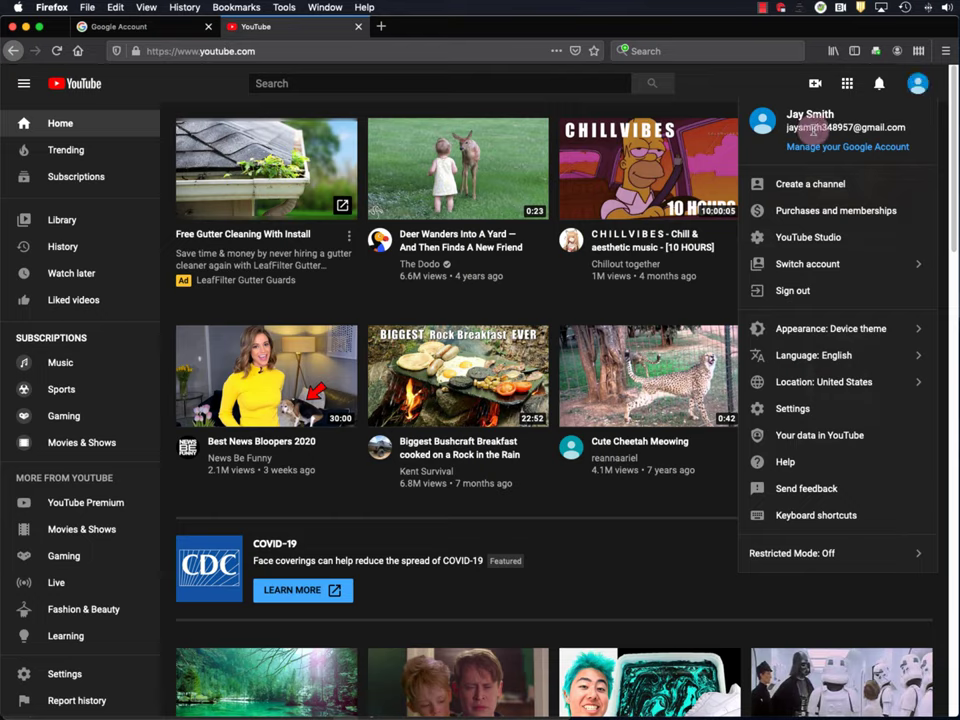
- Begin YouTube channel creation and choose the Use a custom name option
{"action": "left_click", "coordinate": [815, 185]}
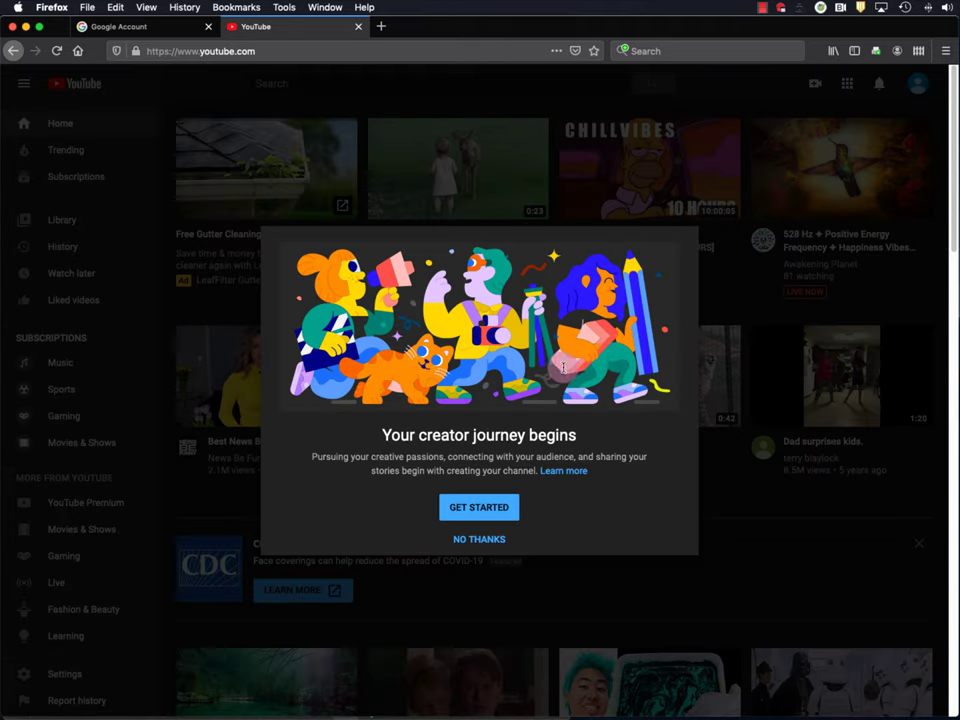
{"action": "left_click", "coordinate": [492, 512]}
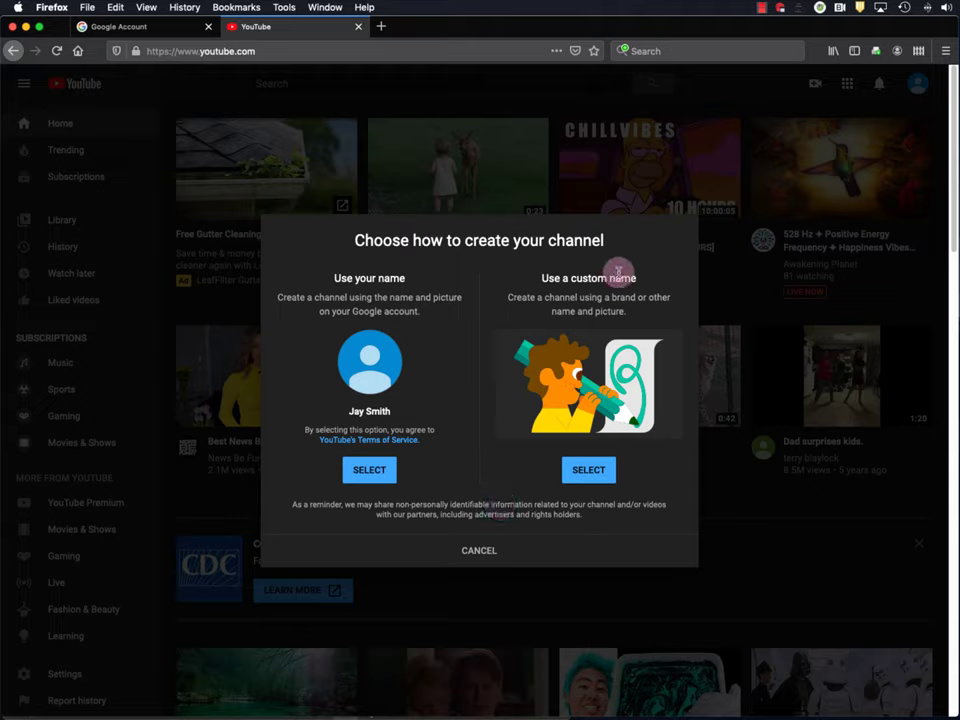
{"action": "left_click", "coordinate": [591, 467]}
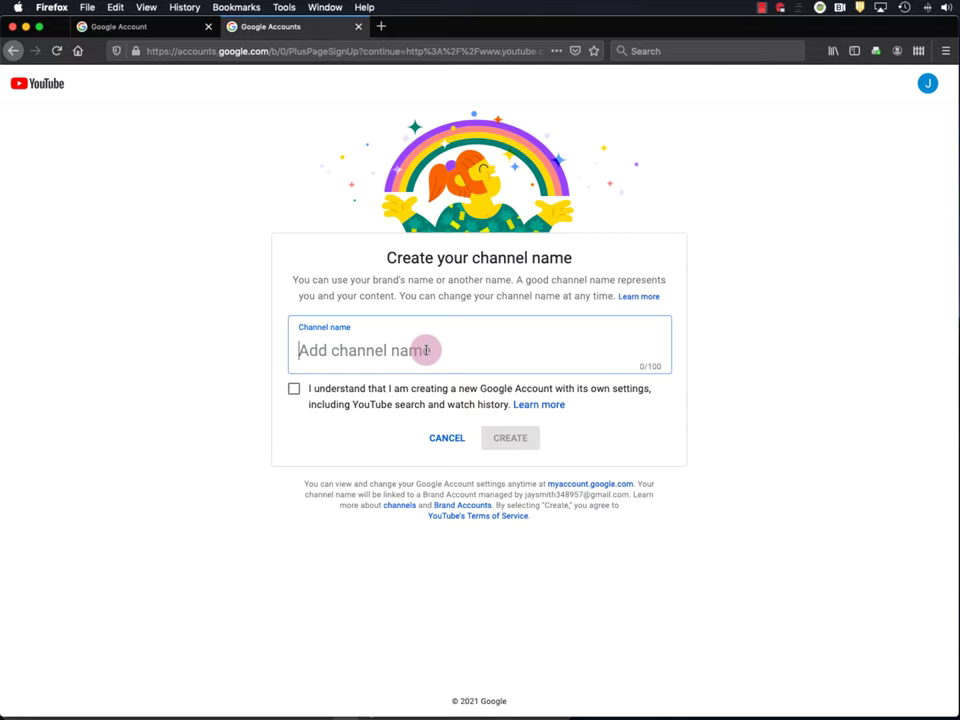
- Name the channel ProfSmithTeachesMath, acknowledge the new Google Account notice, and create it
{"action": "type", "text": "Prof"}
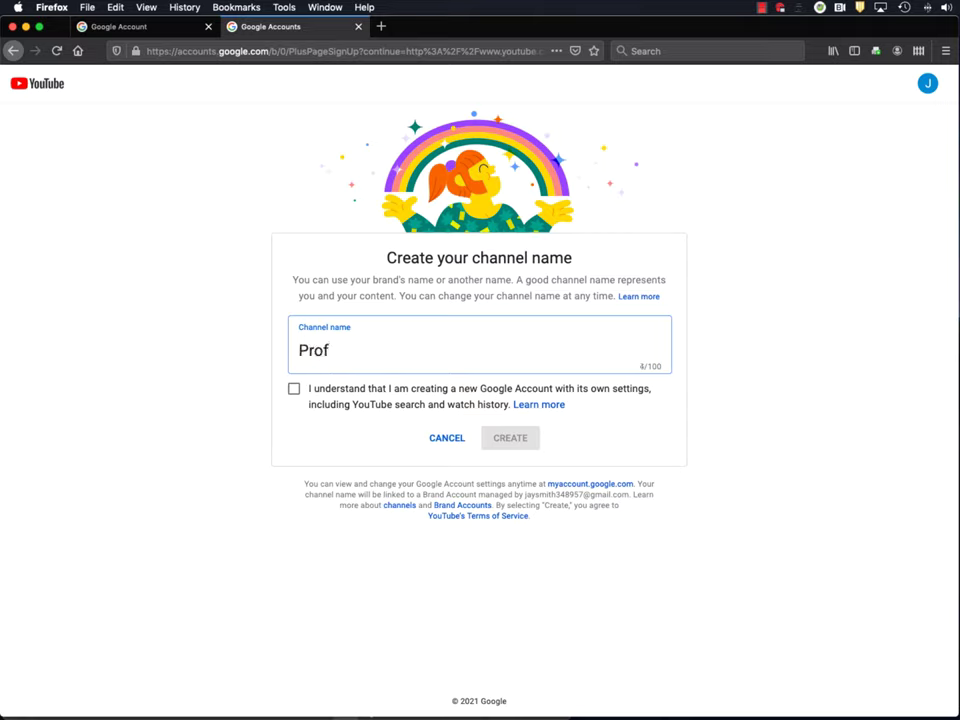
{"action": "type", "text": "SmithTea"}
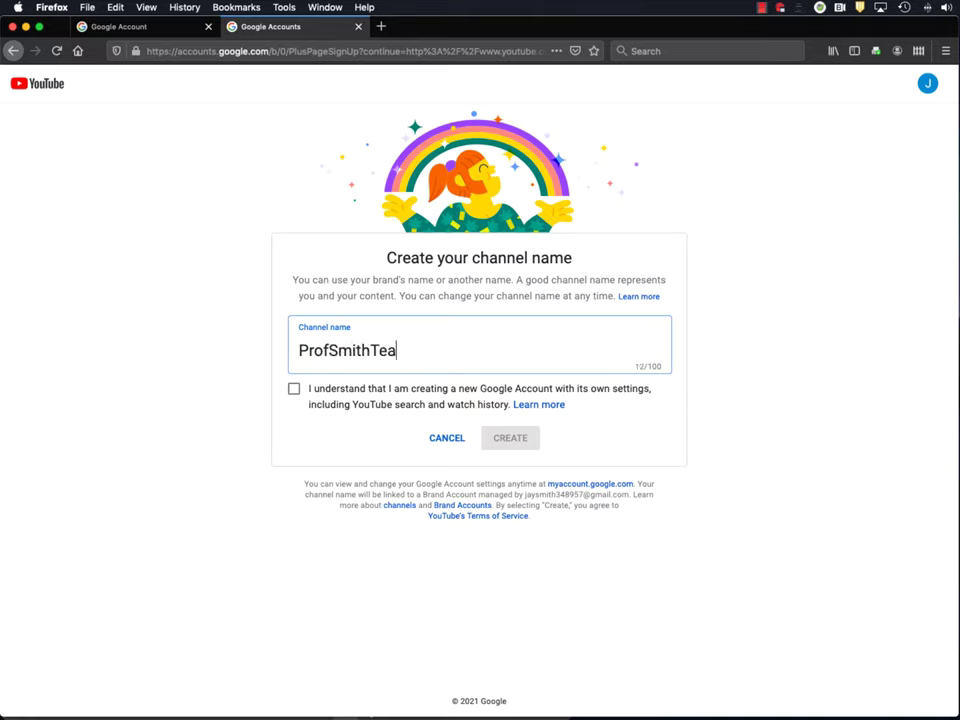
{"action": "type", "text": "chesMath"}
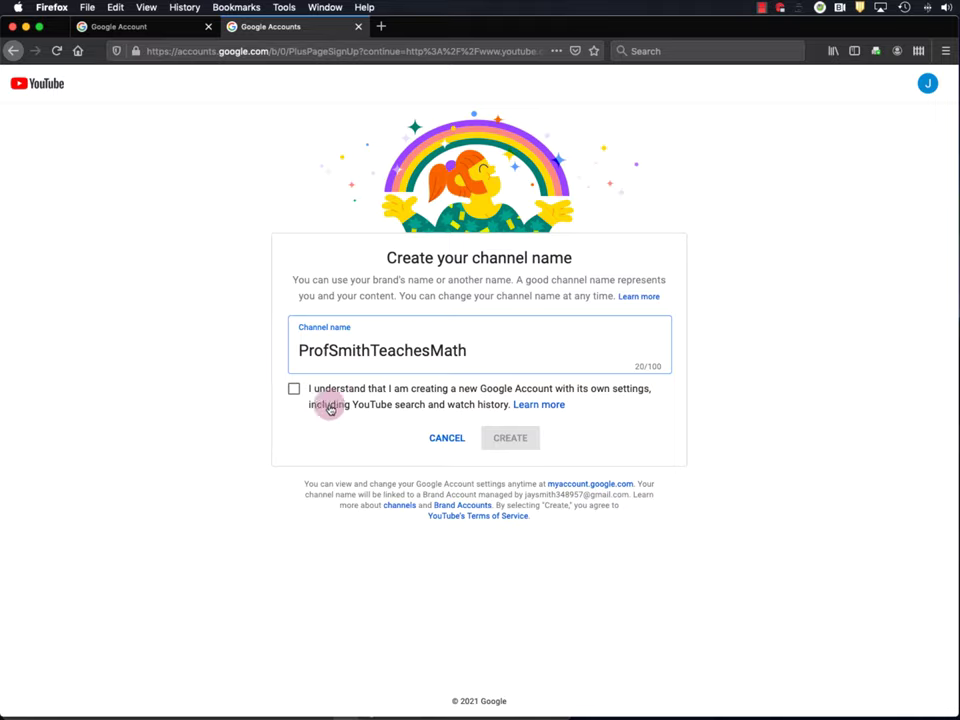
{"action": "left_click", "coordinate": [294, 389]}
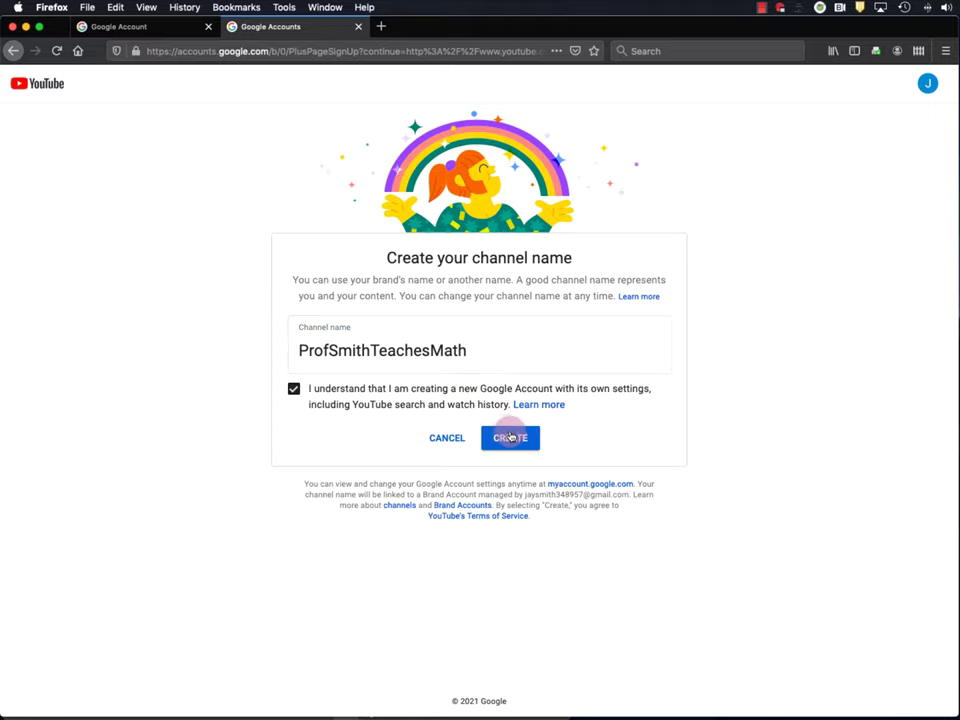
{"action": "left_click", "coordinate": [510, 437]}
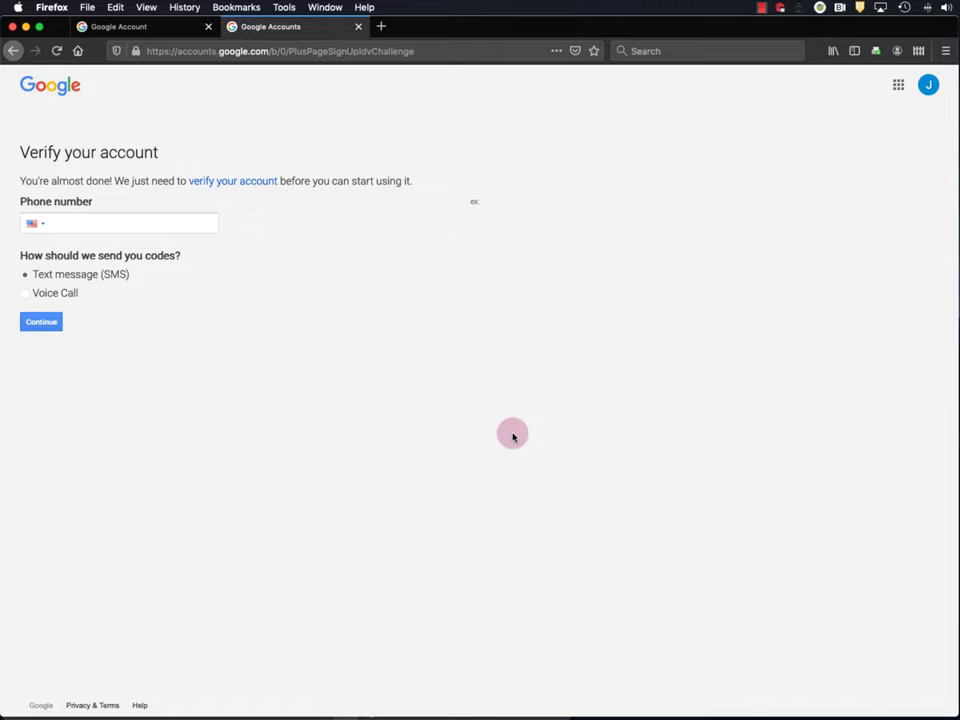
- Enter a phone number for verification, then submit the texted verification code
{"action": "left_click", "coordinate": [95, 223]}
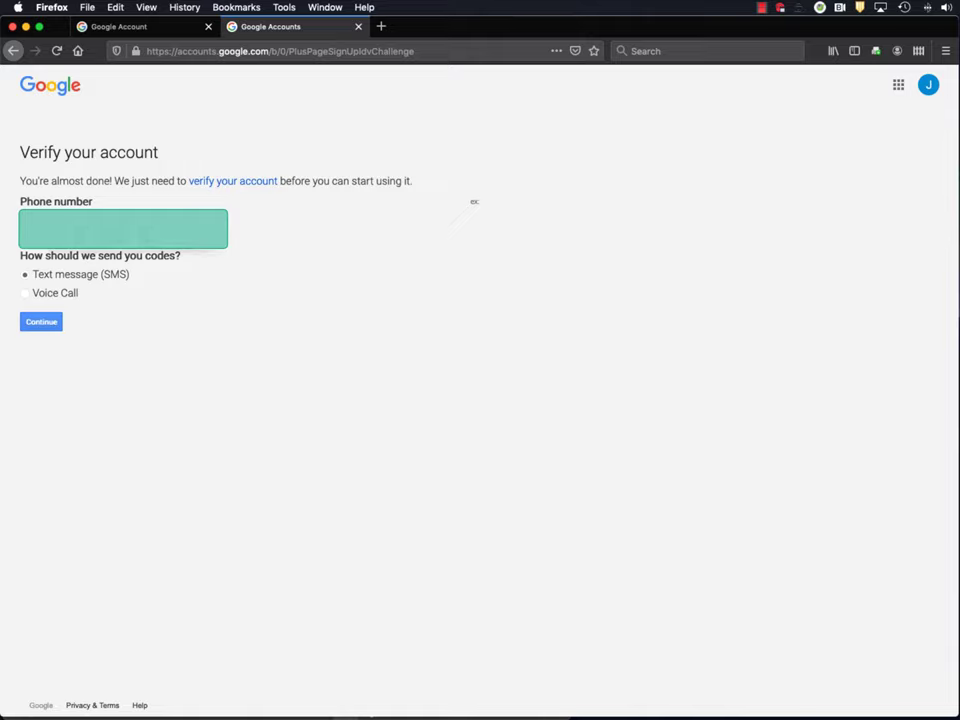
{"action": "left_click", "coordinate": [45, 324]}
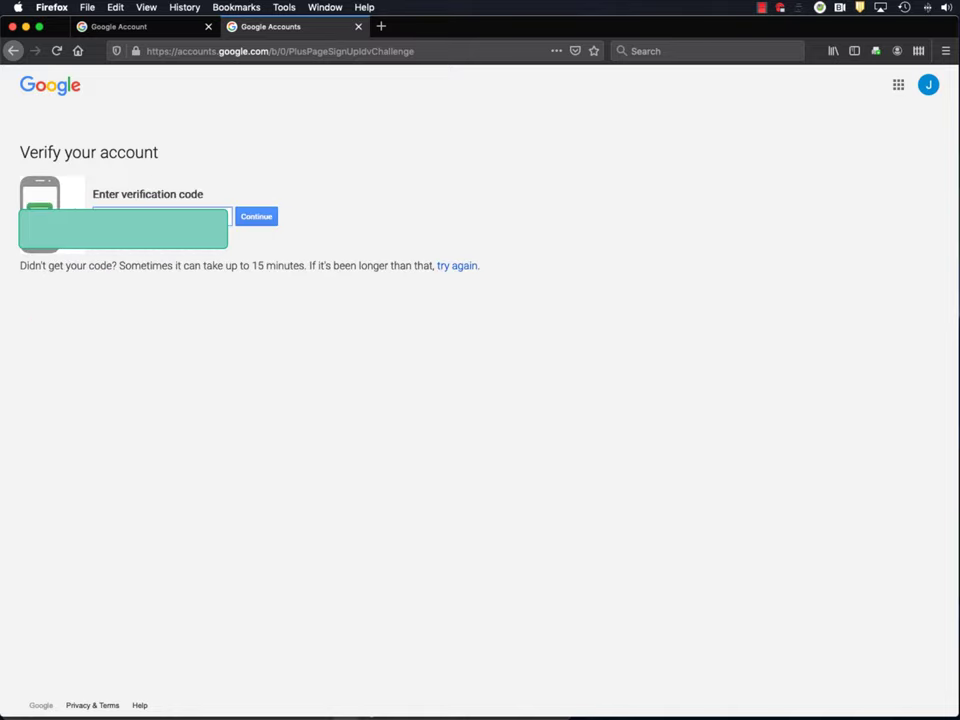
{"action": "left_click", "coordinate": [249, 216]}
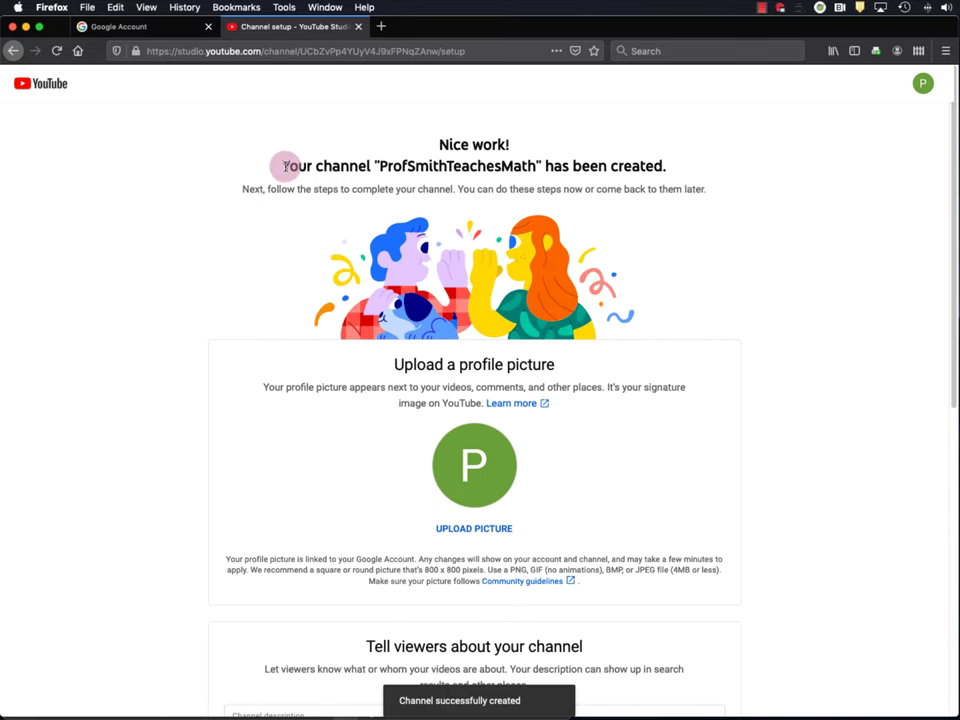
- Upload the portrait JPG from the Double Fertilization Video folder as the channel's profile picture
{"action": "left_click_drag", "start_coordinate": [283, 166], "coordinate": [665, 163]}
{"action": "left_click", "coordinate": [540, 166]}
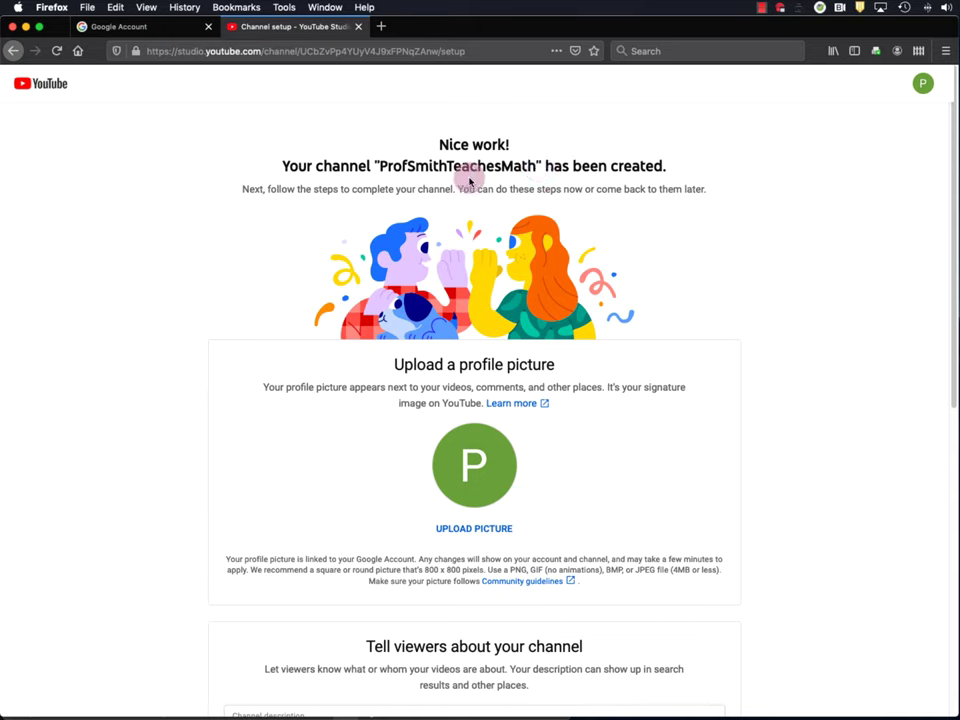
{"action": "left_click", "coordinate": [469, 530]}
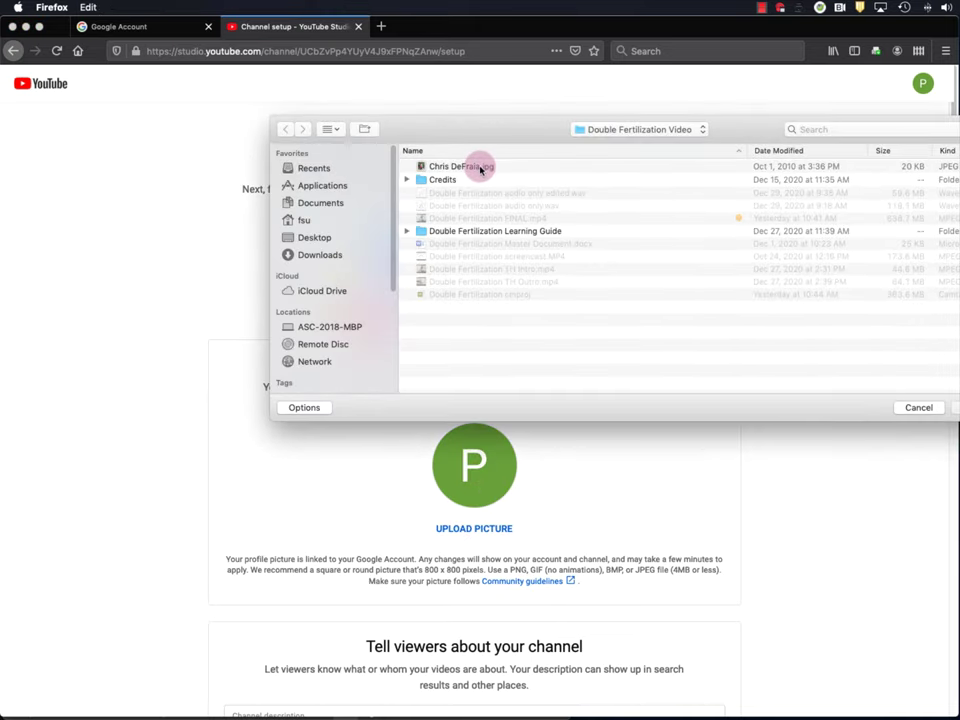
{"action": "left_click", "coordinate": [456, 166]}
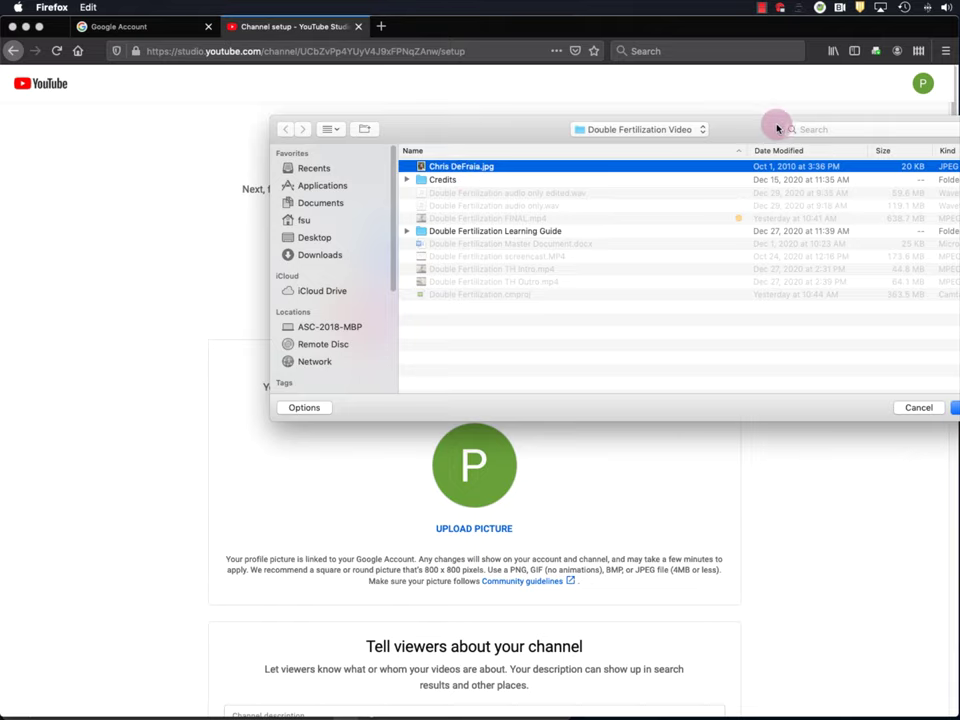
{"action": "left_click_drag", "start_coordinate": [758, 129], "coordinate": [642, 138]}
{"action": "left_click", "coordinate": [855, 417]}
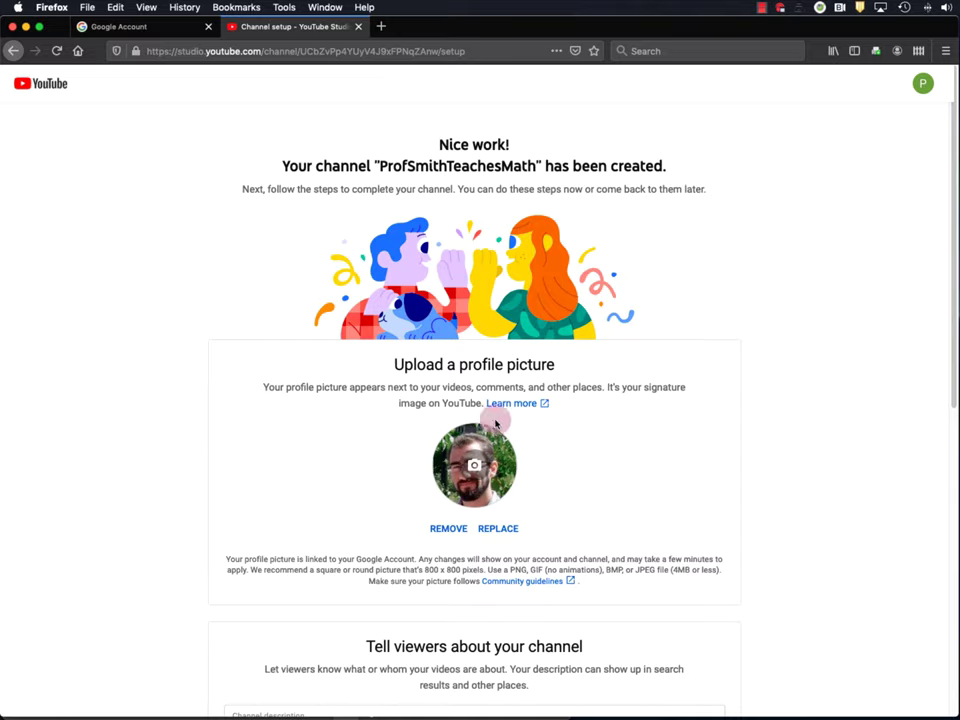
{"action": "scroll", "coordinate": [540, 490], "scroll_direction": "down", "scroll_amount": 3}
{"action": "scroll", "coordinate": [550, 432], "scroll_direction": "down", "scroll_amount": 5}
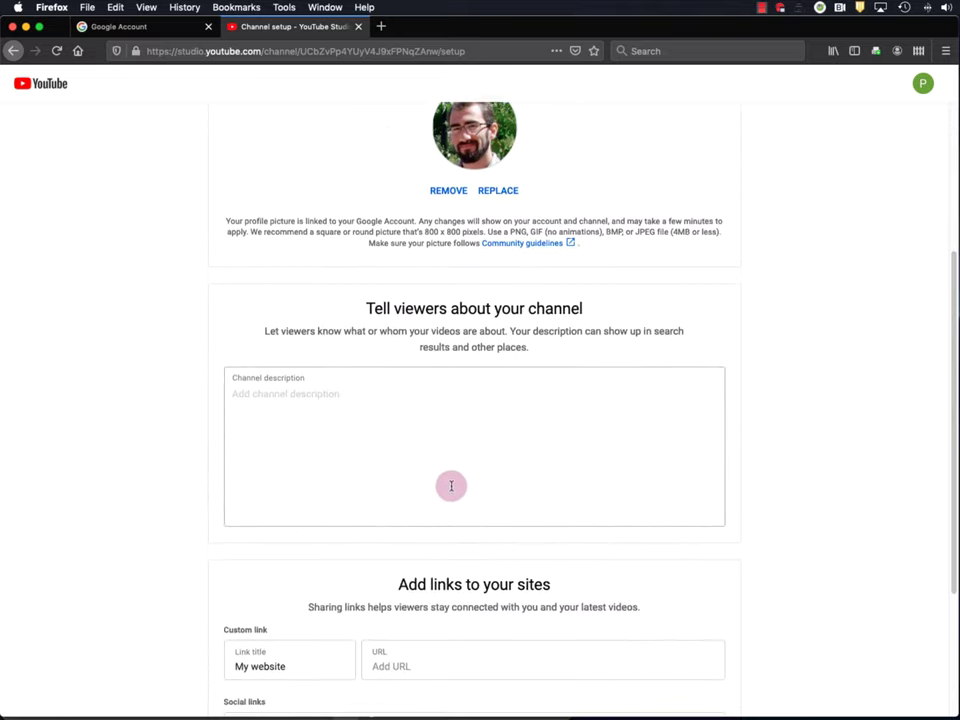
{"action": "left_click", "coordinate": [334, 401]}
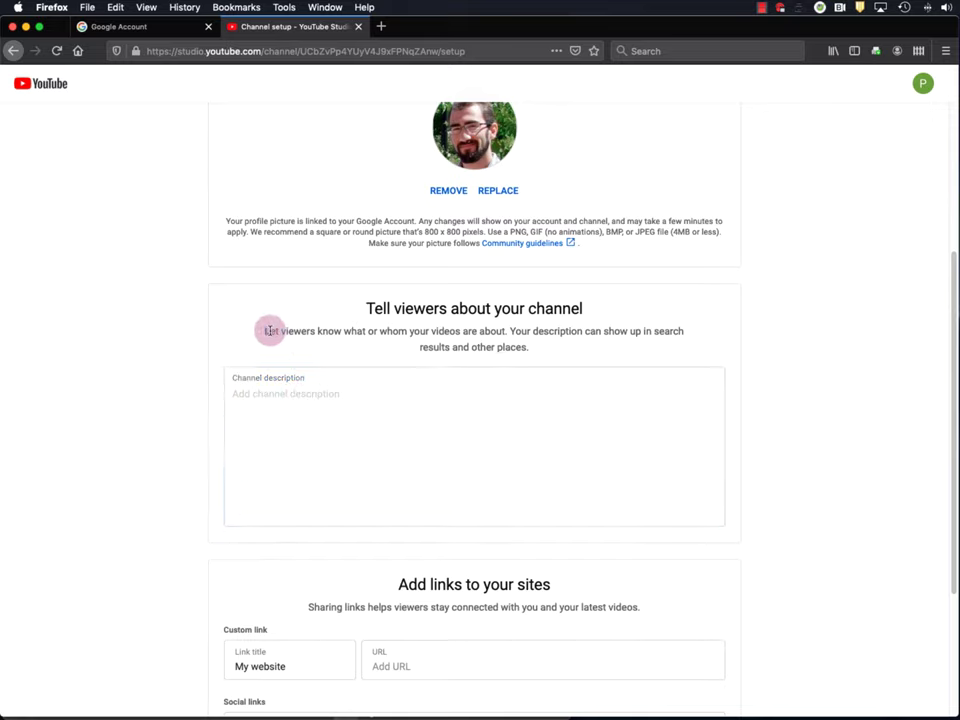
{"action": "left_click_drag", "start_coordinate": [269, 331], "coordinate": [504, 334]}
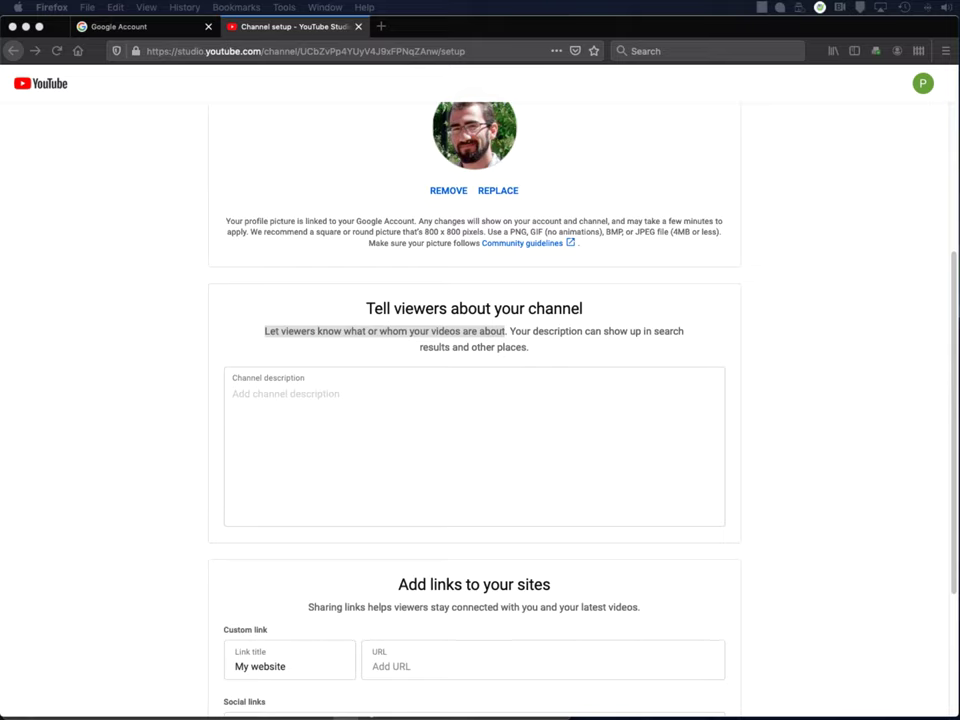
{"action": "left_click", "coordinate": [328, 398]}
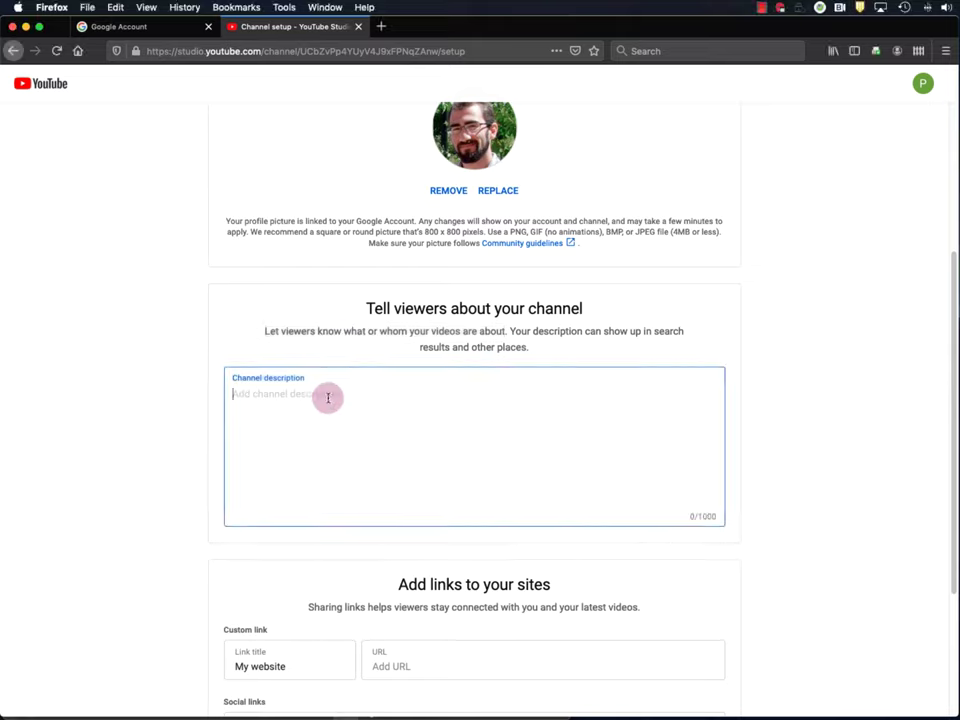
{"action": "type", "text": "On this channel, Professor Smith teaches high school math, including geometry, algebra, and calculus. The videos explain the basic concepts in easy-to-understand language, using real-life-examples. They are meant for anyone who wants to get better at Math. At the end of each video, there are two practice questions you can try, which will be solved in the video."}
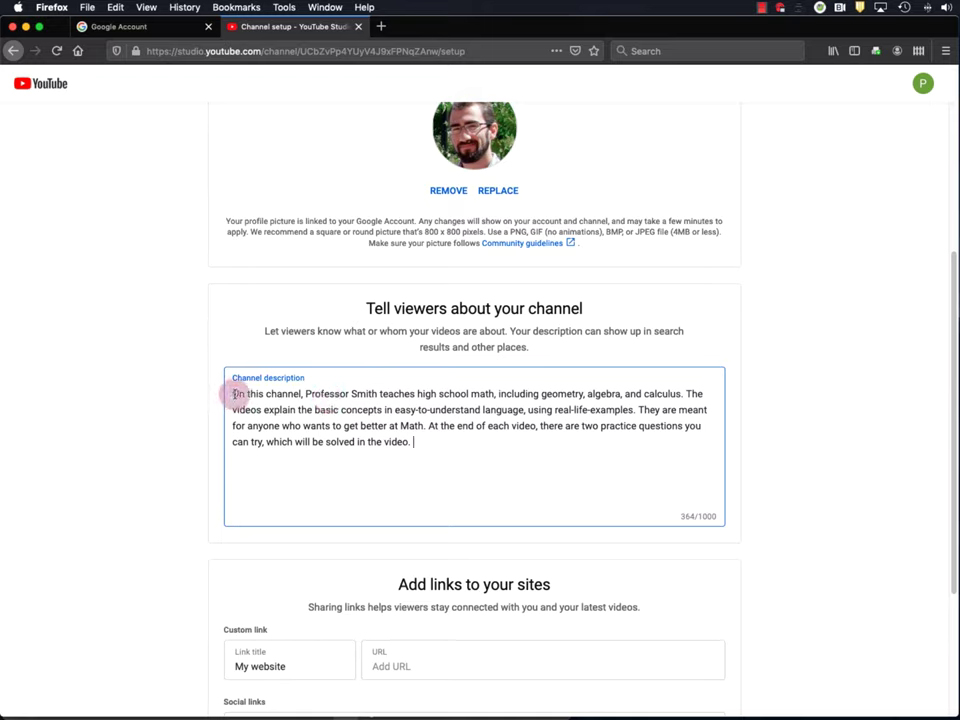
{"action": "left_click_drag", "start_coordinate": [233, 394], "coordinate": [685, 393]}
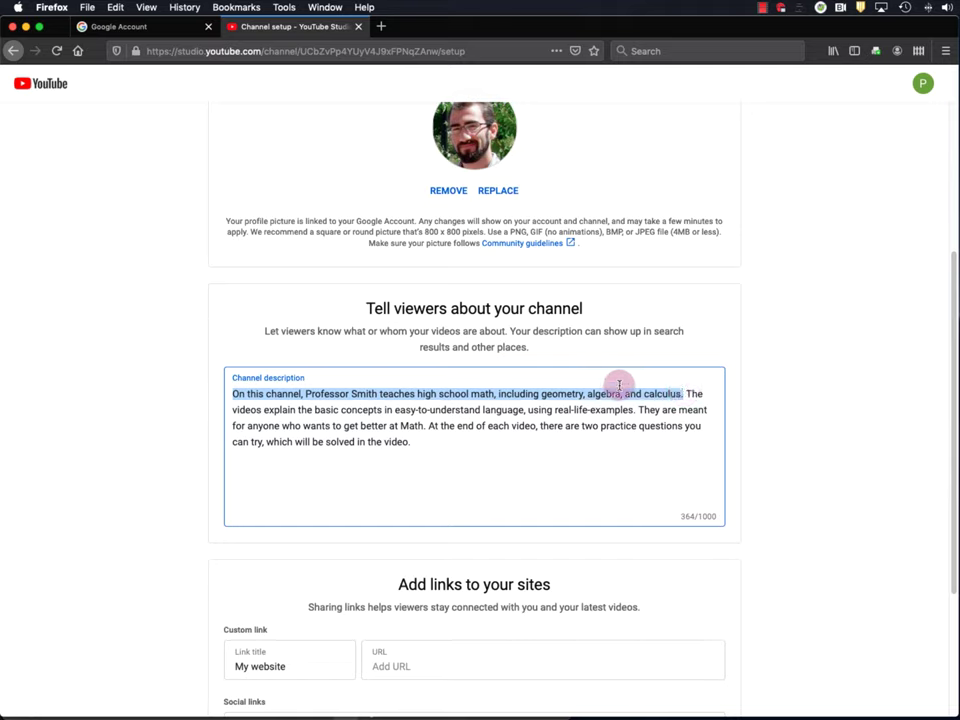
{"action": "left_click", "coordinate": [690, 395]}
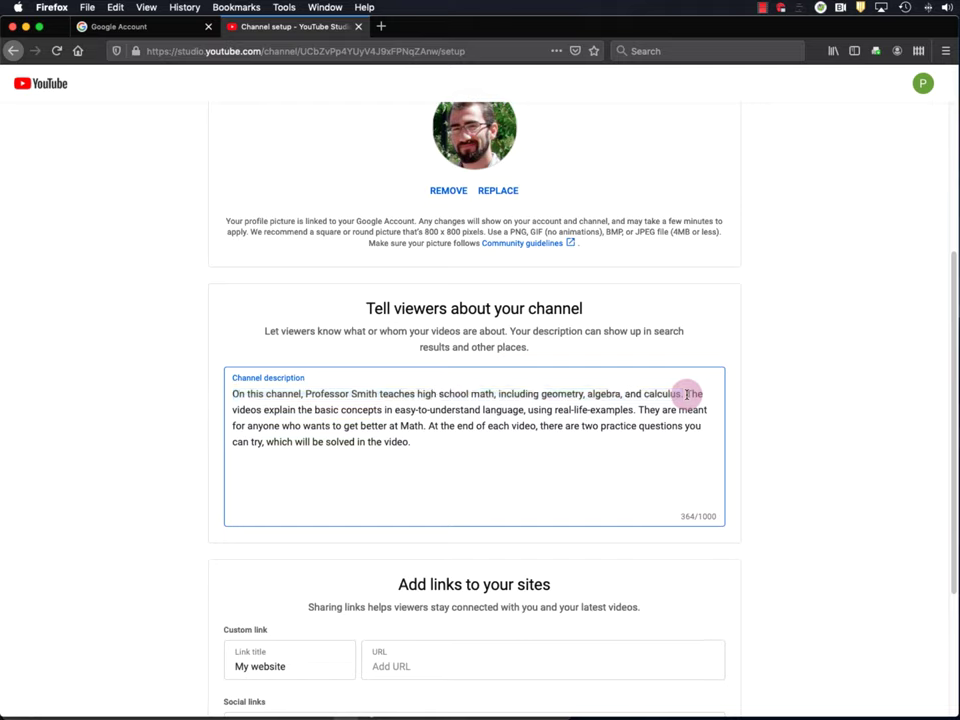
{"action": "left_click_drag", "start_coordinate": [692, 397], "coordinate": [633, 410]}
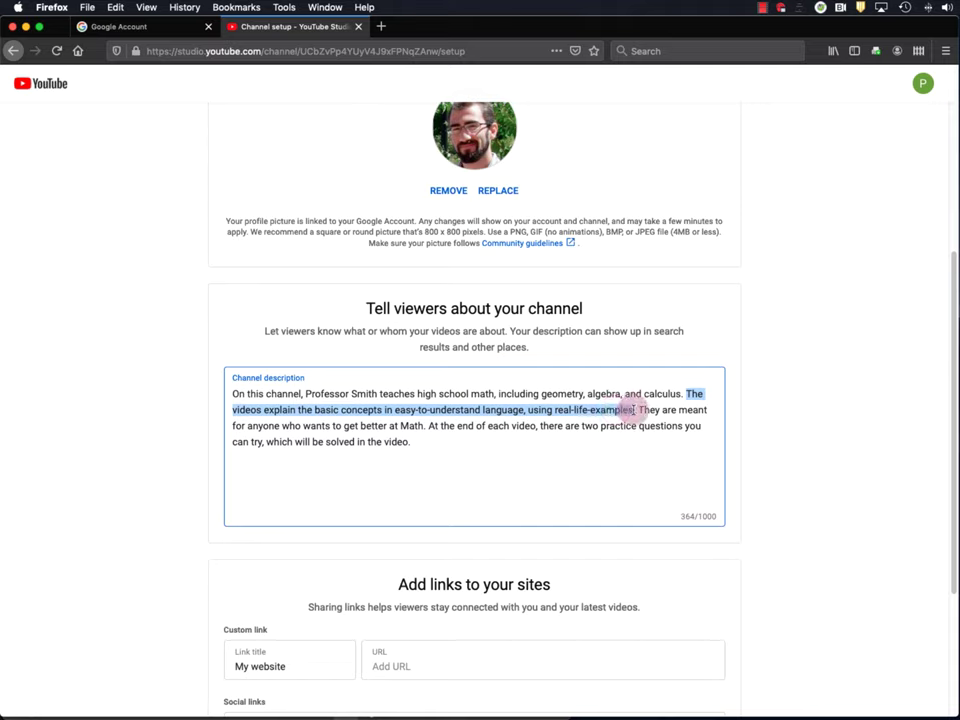
{"action": "left_click", "coordinate": [697, 393], "text": "shift"}
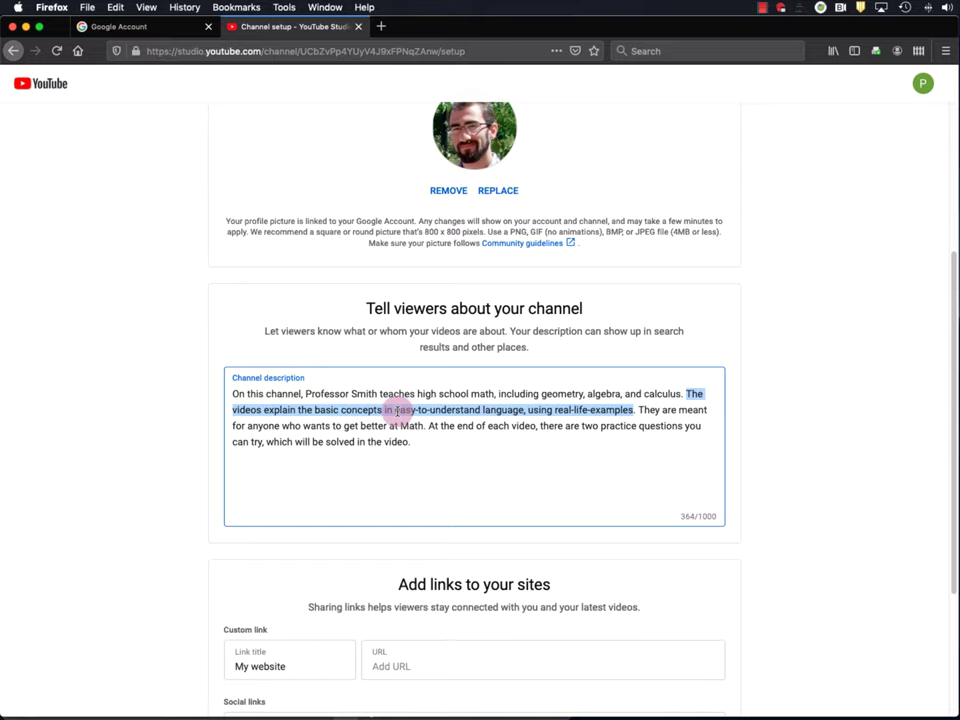
{"action": "left_click", "coordinate": [638, 410]}
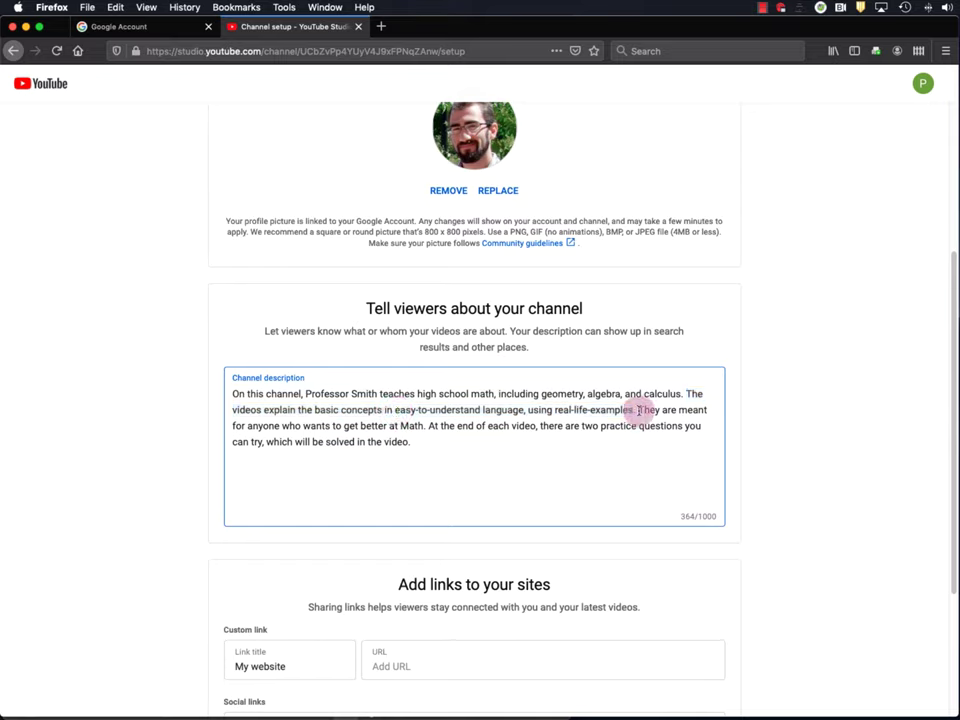
{"action": "left_click_drag", "start_coordinate": [638, 410], "coordinate": [421, 425]}
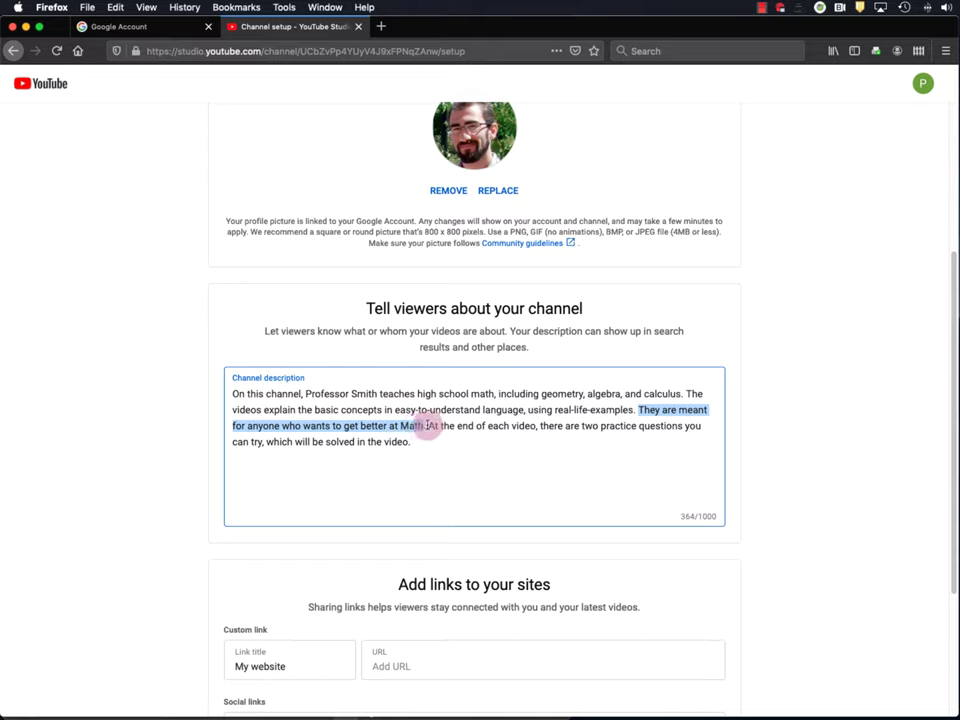
{"action": "left_click_drag", "start_coordinate": [428, 426], "coordinate": [437, 437]}
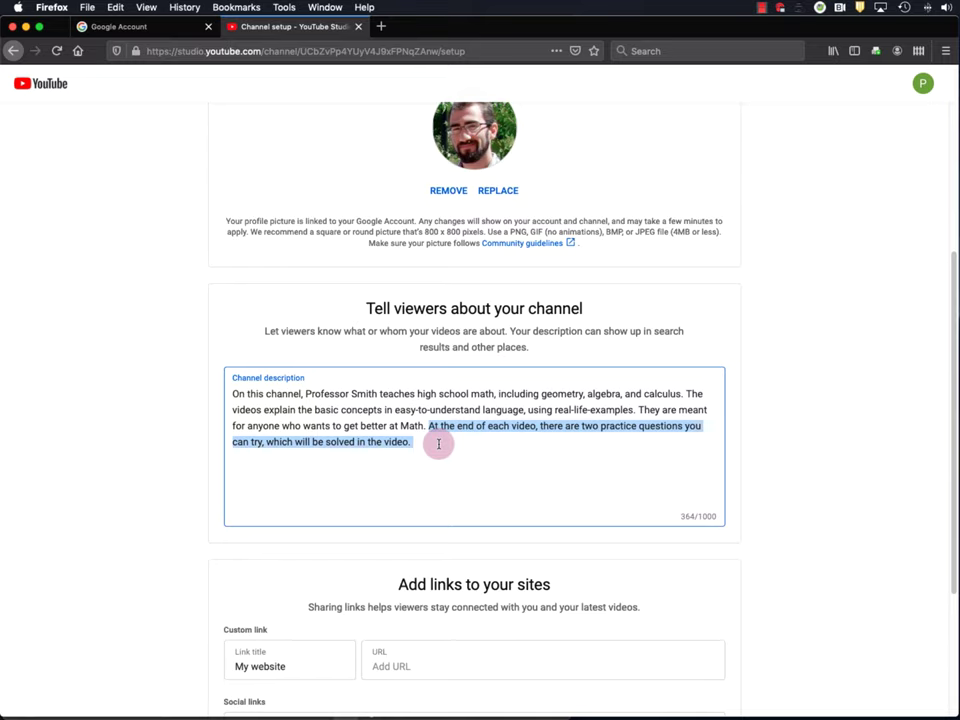
{"action": "left_click", "coordinate": [438, 443]}
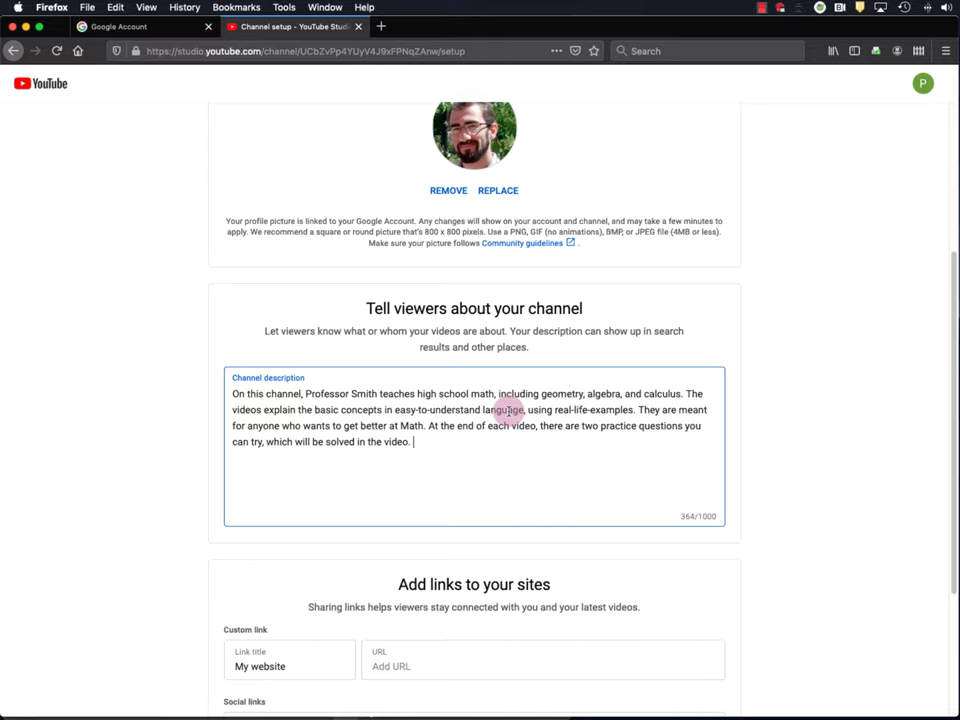
{"action": "scroll", "coordinate": [508, 408], "scroll_direction": "down", "scroll_amount": 3}
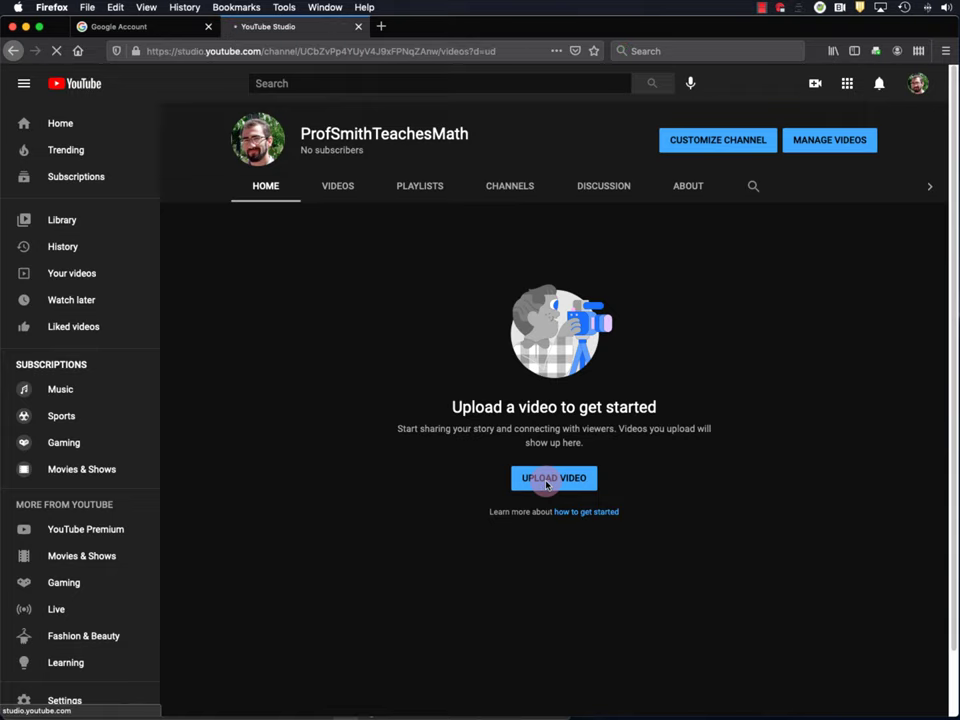
- Click Upload Video on the channel home page to open YouTube Studio's Upload videos dialog
{"action": "left_click", "coordinate": [547, 484]}
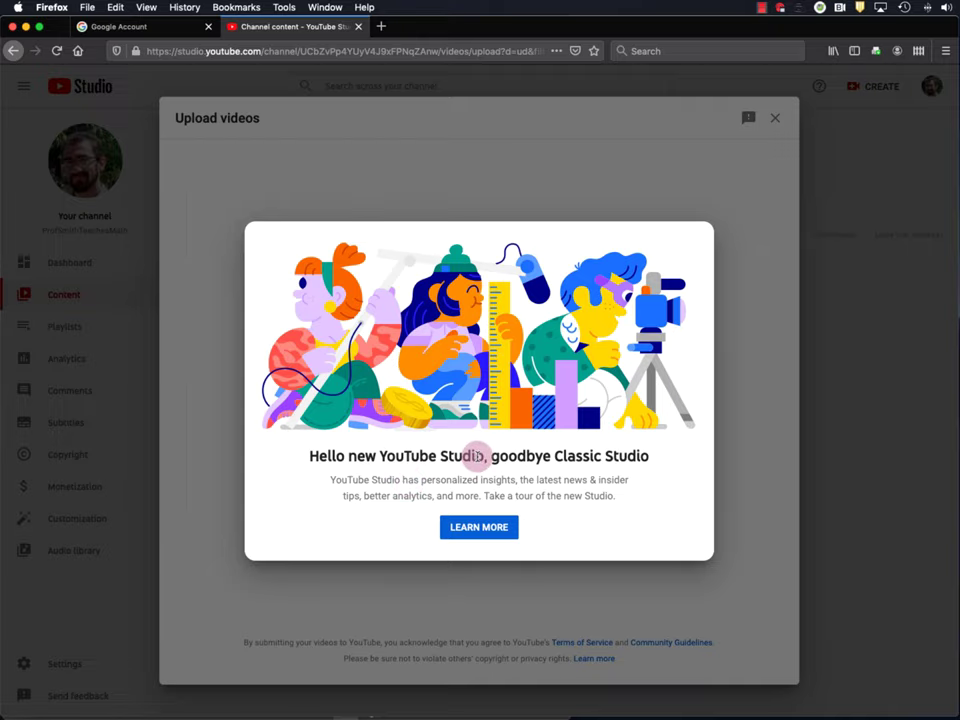
- Dismiss the Studio welcome notice and drag Double Fertilization FINAL.mp4 from Finder into the upload area
{"action": "left_click", "coordinate": [757, 317]}
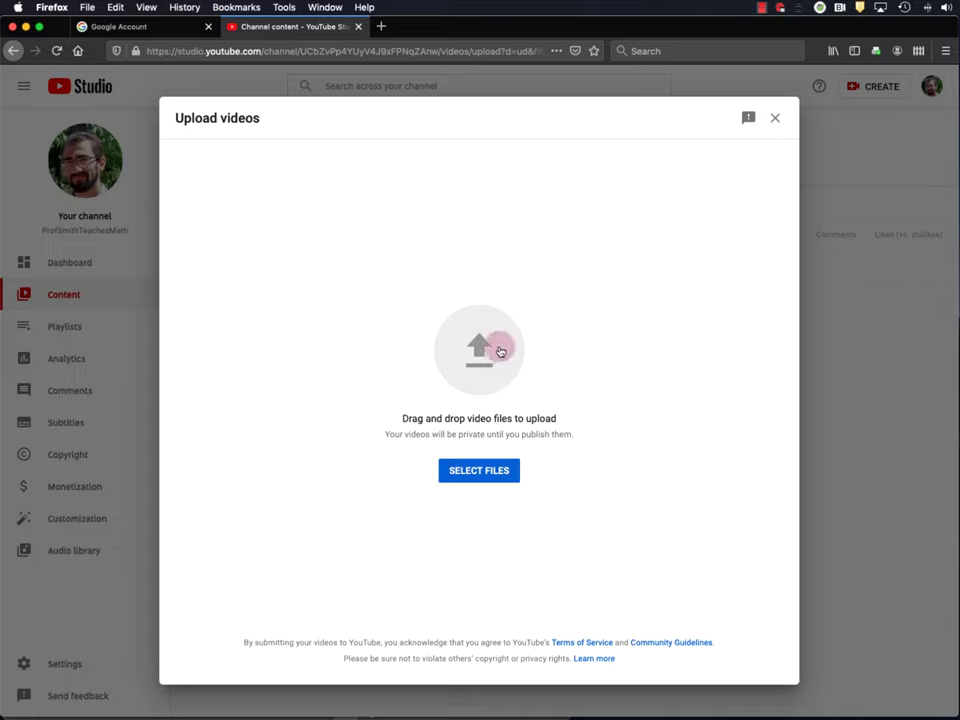
{"action": "key", "text": "super+Tab"}
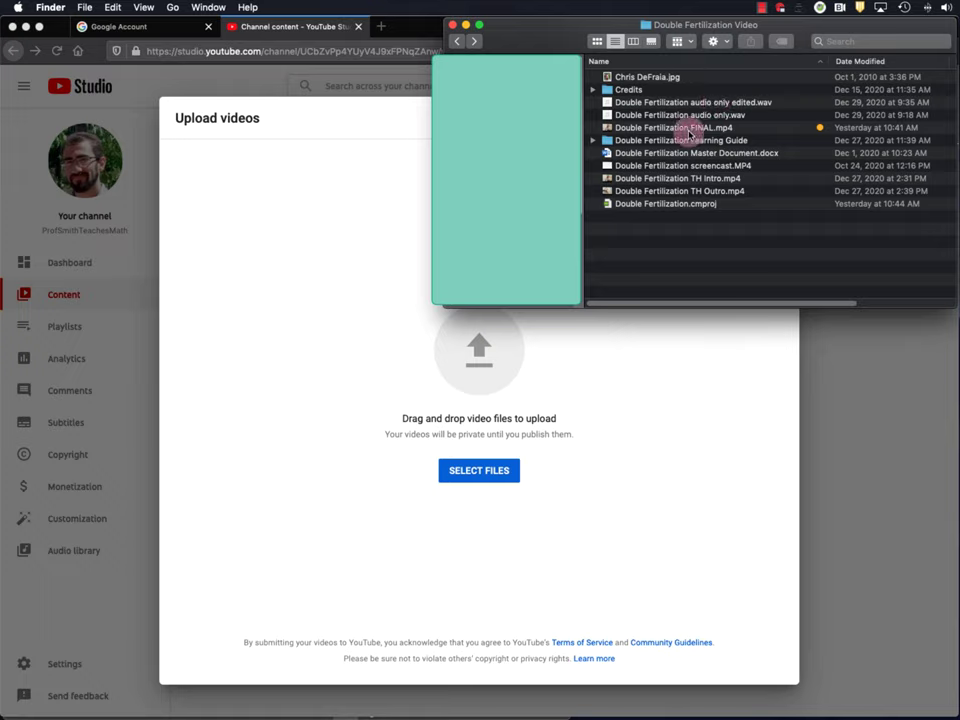
{"action": "left_click", "coordinate": [660, 128]}
{"action": "left_click_drag", "start_coordinate": [647, 130], "coordinate": [484, 347]}
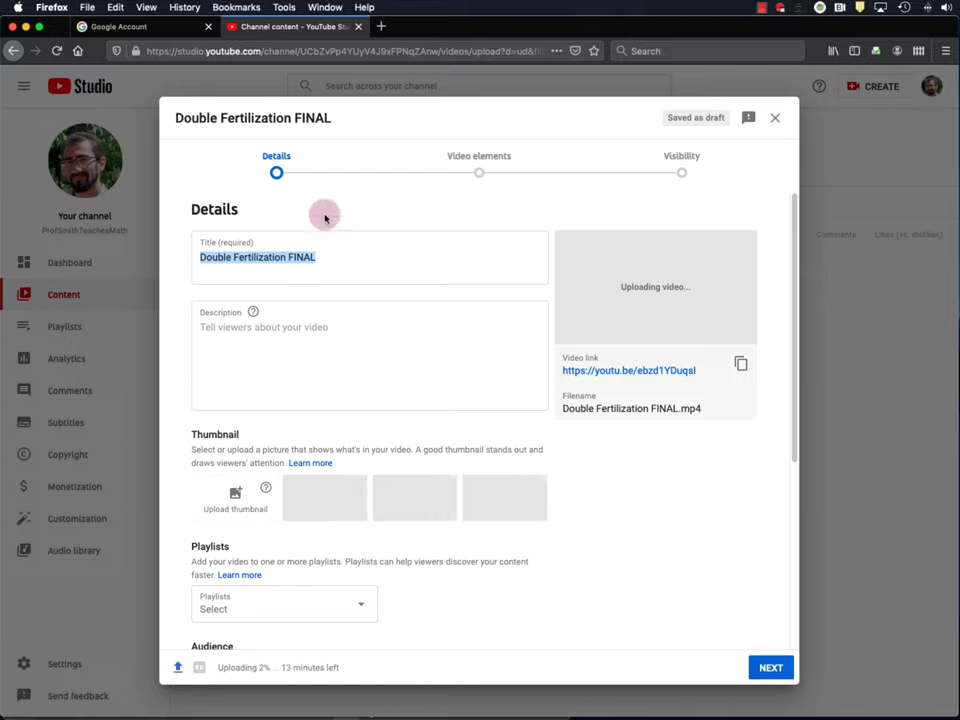
- Replace 'FINAL' in the video title with 'and Seed Development'
{"action": "left_click", "coordinate": [323, 258]}
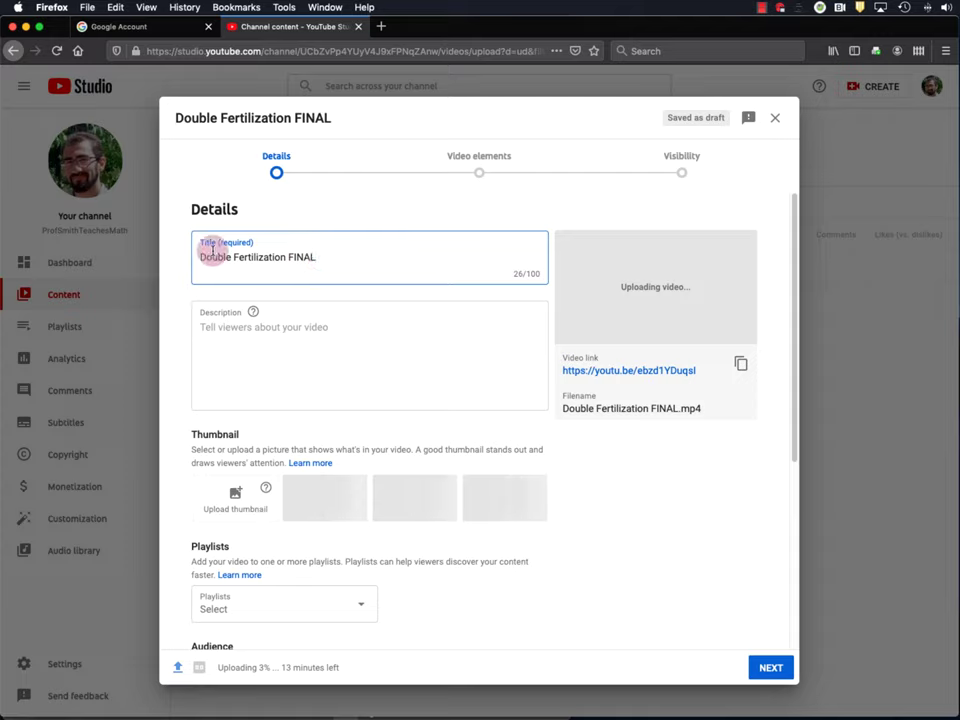
{"action": "double_click", "coordinate": [302, 256]}
{"action": "key", "text": "BackSpace"}
{"action": "key", "text": "BackSpace"}
{"action": "key", "text": "BackSpace"}
{"action": "key", "text": "BackSpace"}
{"action": "key", "text": "BackSpace"}
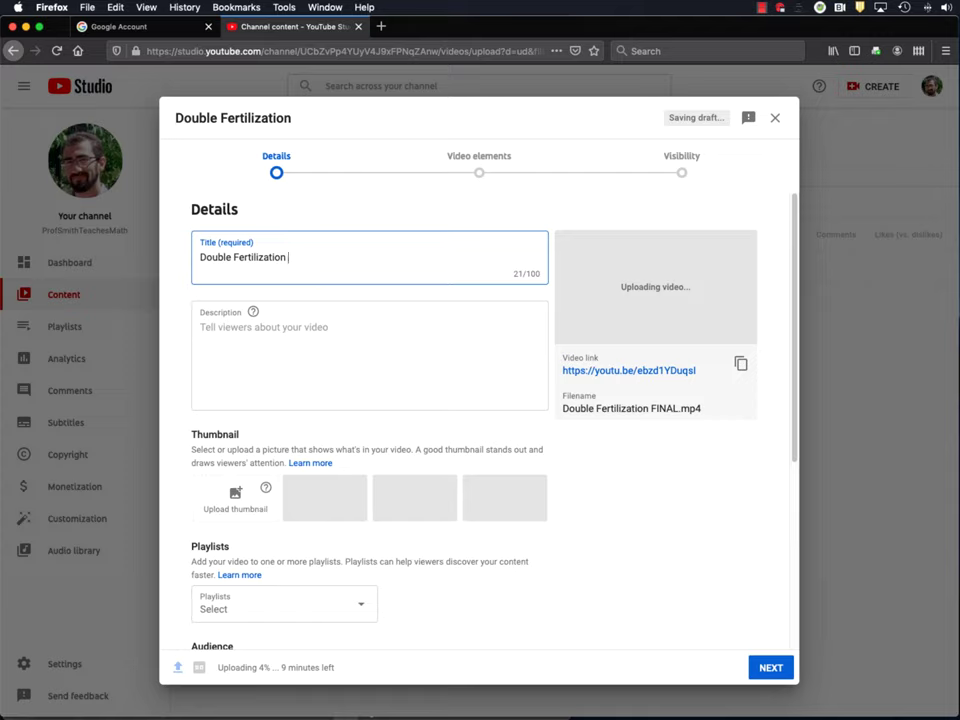
{"action": "type", "text": "and Seed"}
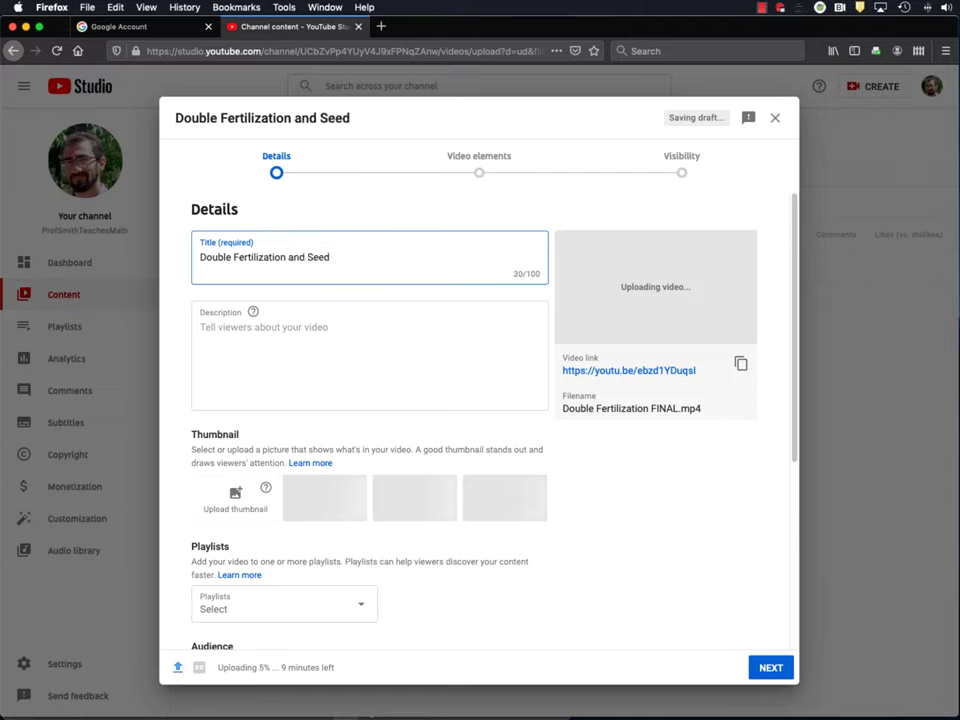
{"action": "type", "text": " Development"}
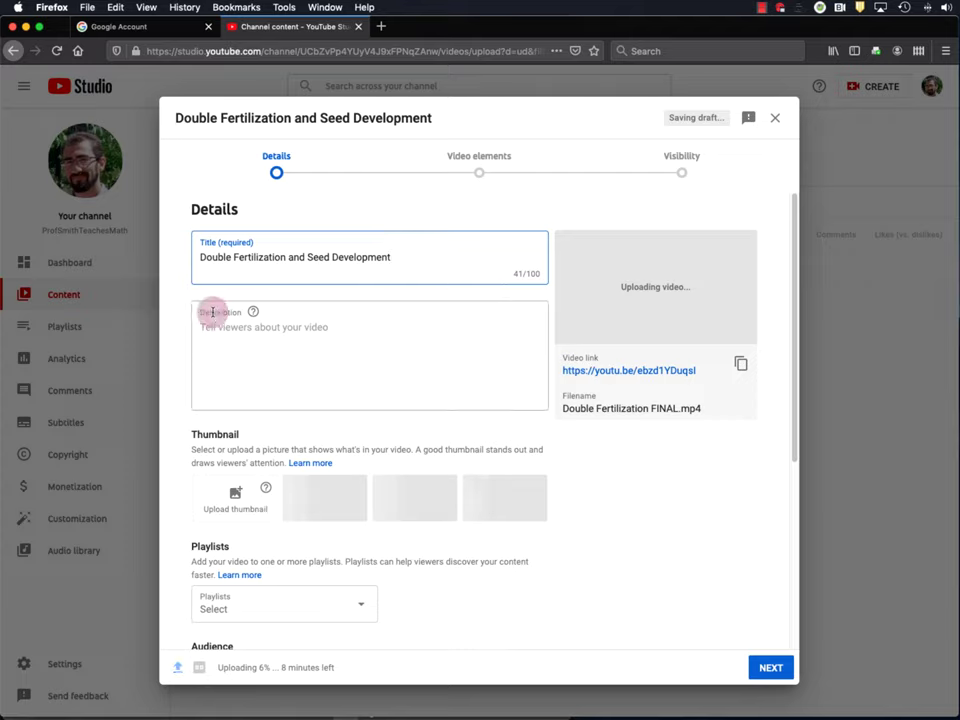
{"action": "left_click", "coordinate": [292, 333]}
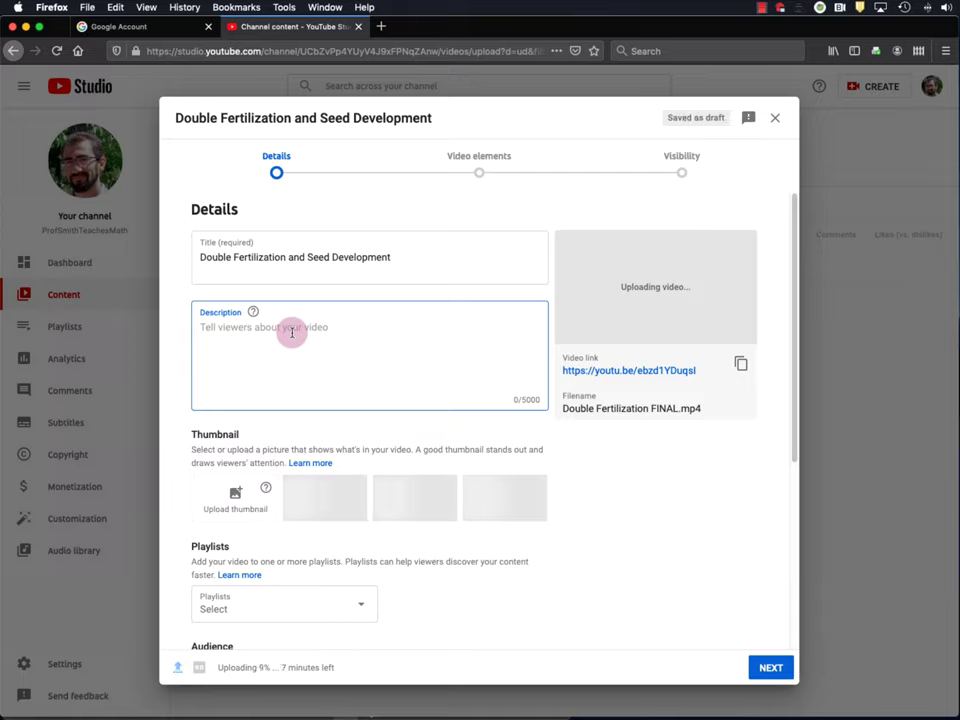
- Enter a two-sentence description saying the video covers plant reproduction by double fertilization and seed development
{"action": "type", "text": "This video describes"}
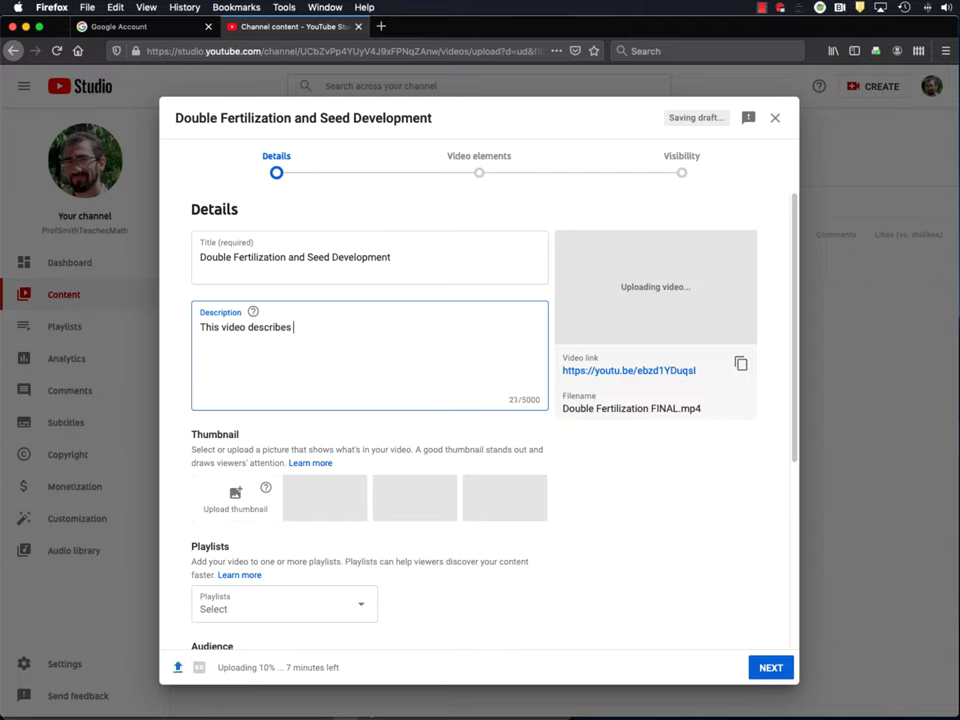
{"action": "type", "text": " how plants reproduce by double fertilization. It "}
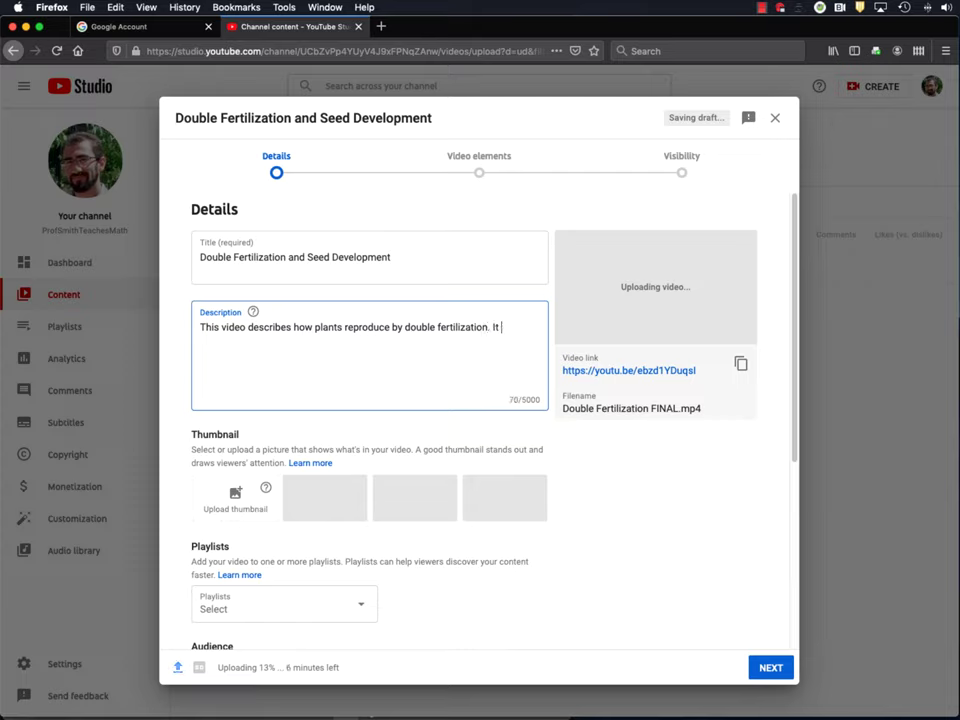
{"action": "type", "text": "also describes seed developent"}
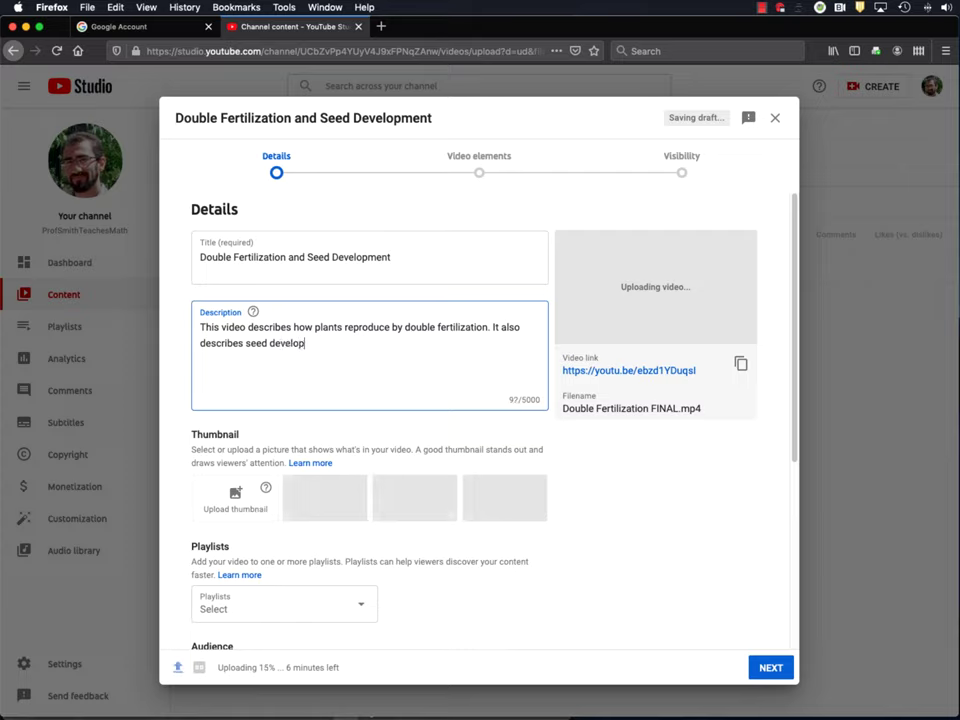
{"action": "type", "text": "nt."}
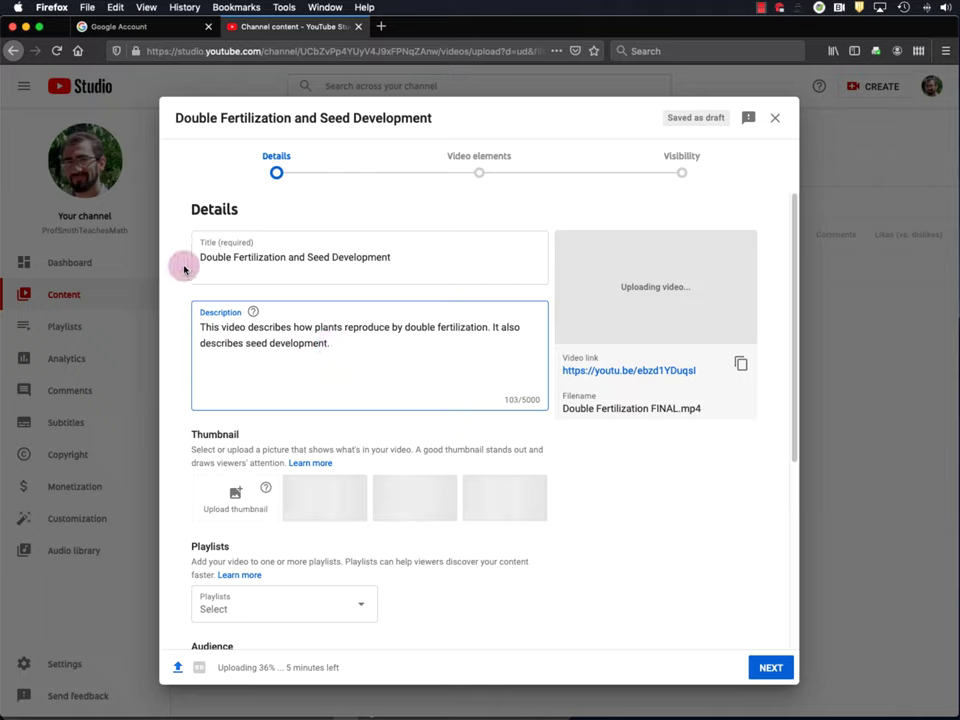
- Change 'how plants reproduce' to 'plant reproduction' in the video description
{"action": "left_click_drag", "start_coordinate": [201, 256], "coordinate": [288, 256]}
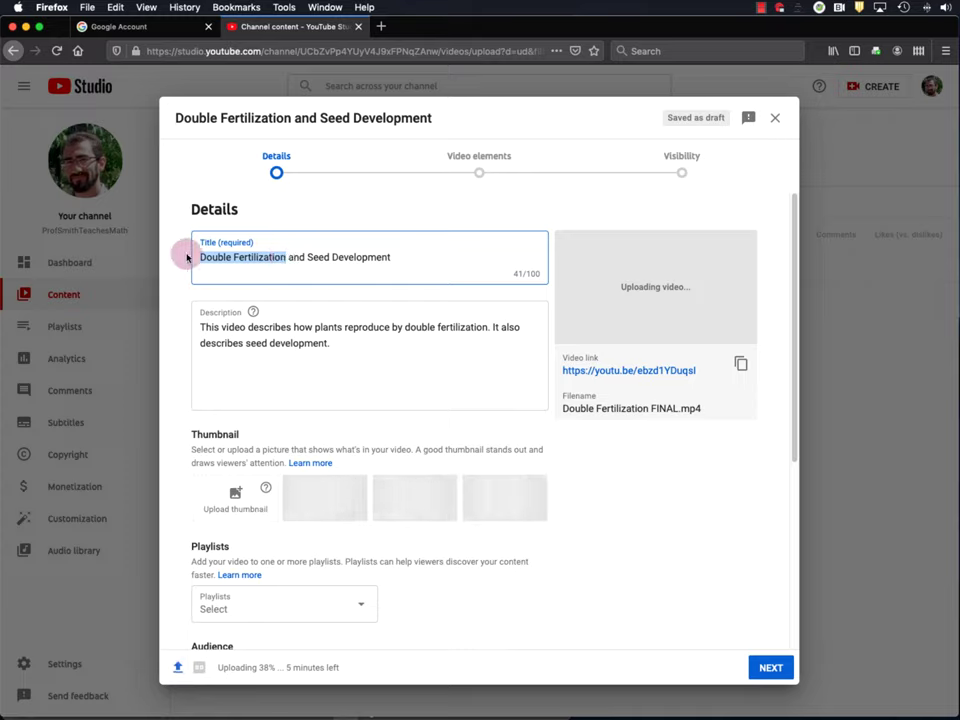
{"action": "left_click_drag", "start_coordinate": [308, 257], "coordinate": [391, 258]}
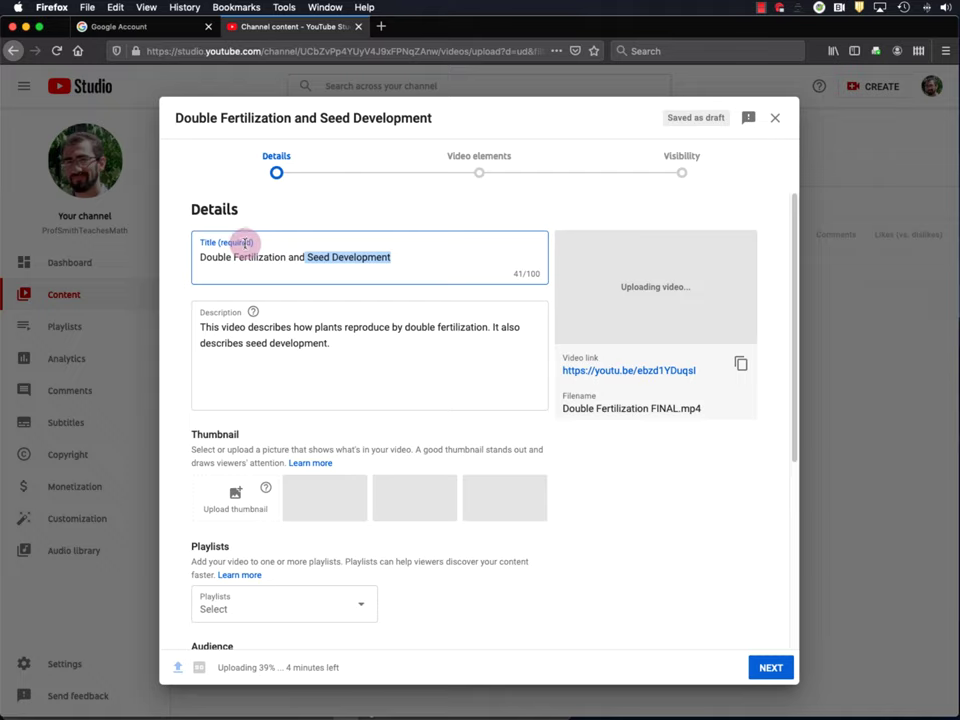
{"action": "left_click", "coordinate": [331, 344]}
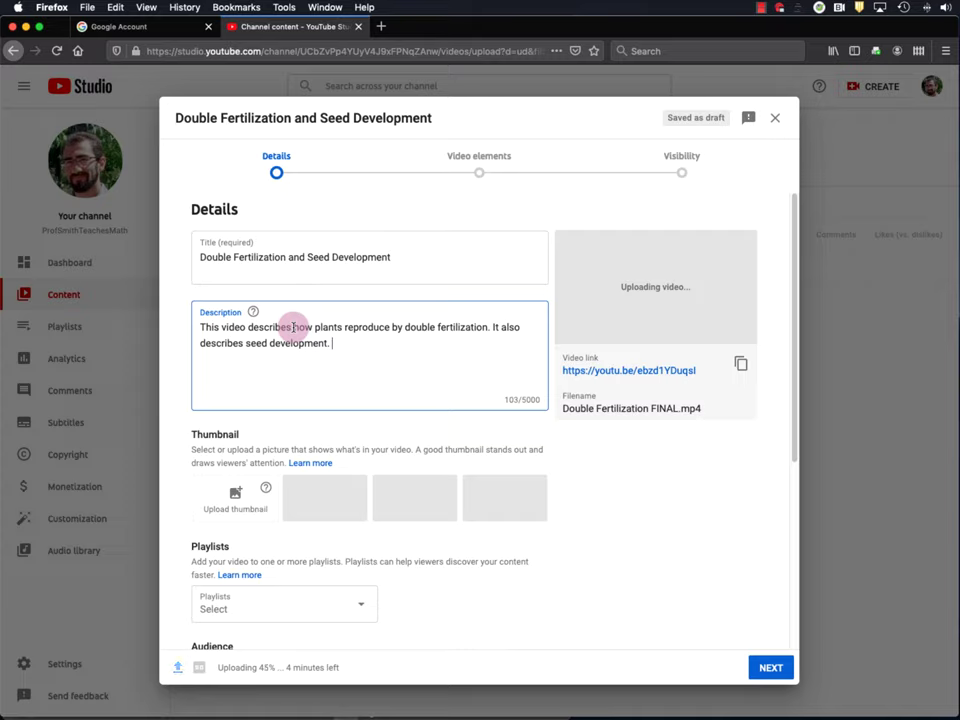
{"action": "left_click_drag", "start_coordinate": [293, 327], "coordinate": [389, 328]}
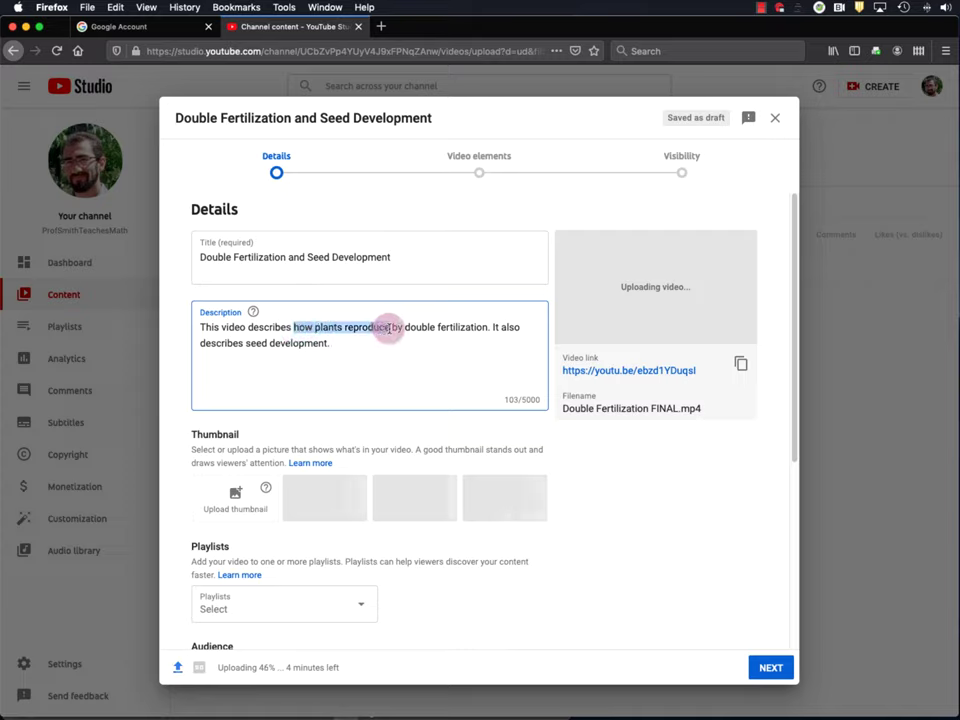
{"action": "type", "text": "plant repro"}
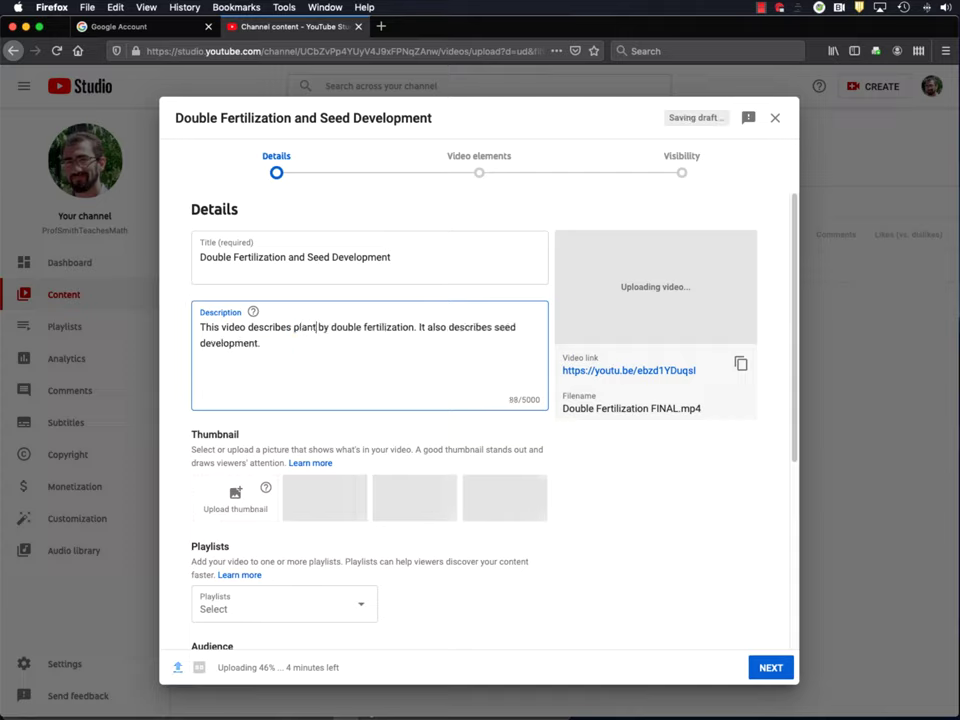
{"action": "type", "text": "duction"}
{"action": "left_click", "coordinate": [319, 331]}
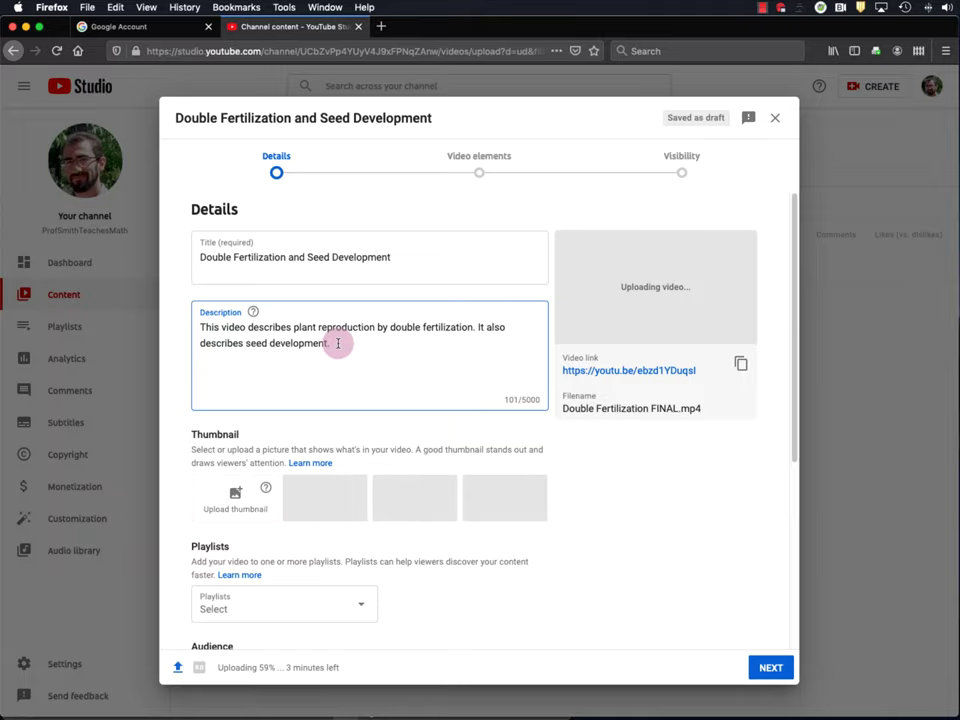
{"action": "scroll", "coordinate": [317, 369], "scroll_direction": "down", "scroll_amount": 3}
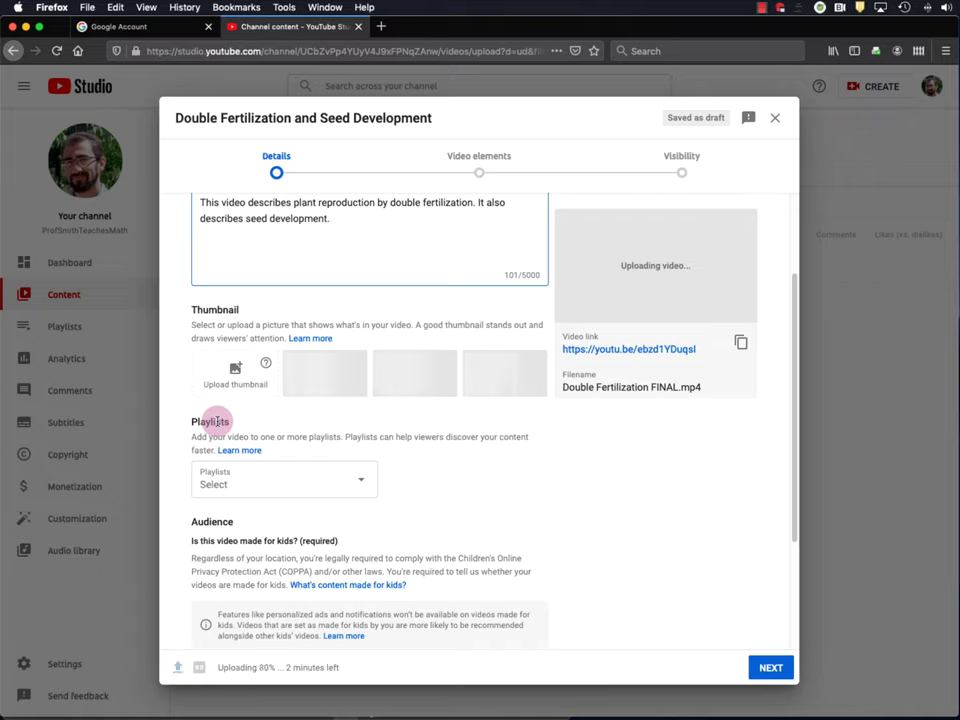
- Create a new 'Cell Division and Reproduction' playlist and add the video to it
{"action": "left_click", "coordinate": [328, 482]}
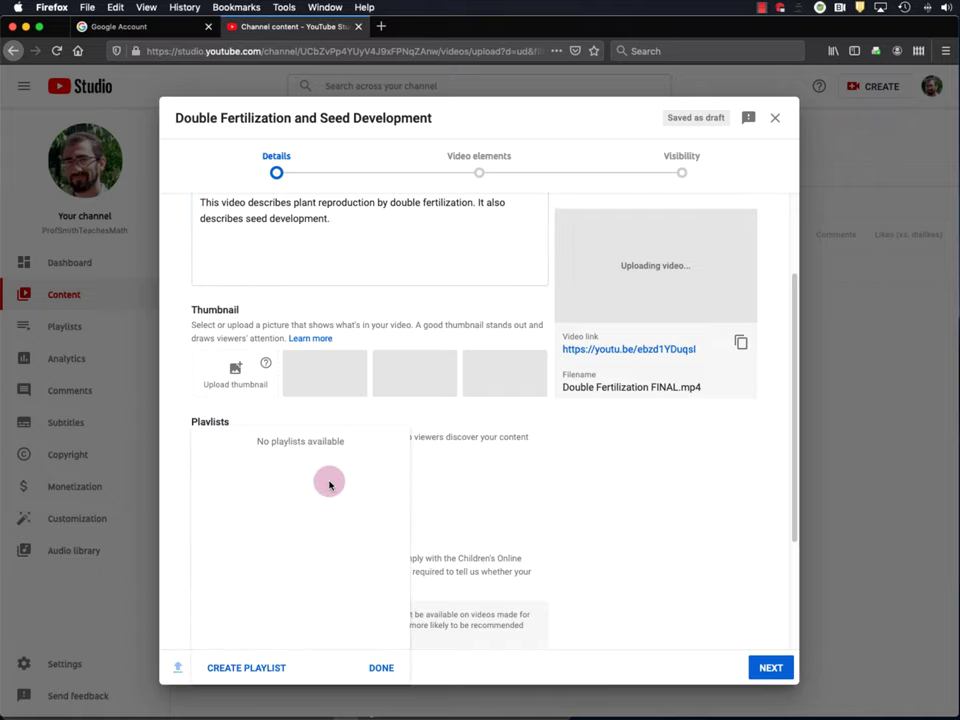
{"action": "left_click", "coordinate": [253, 672]}
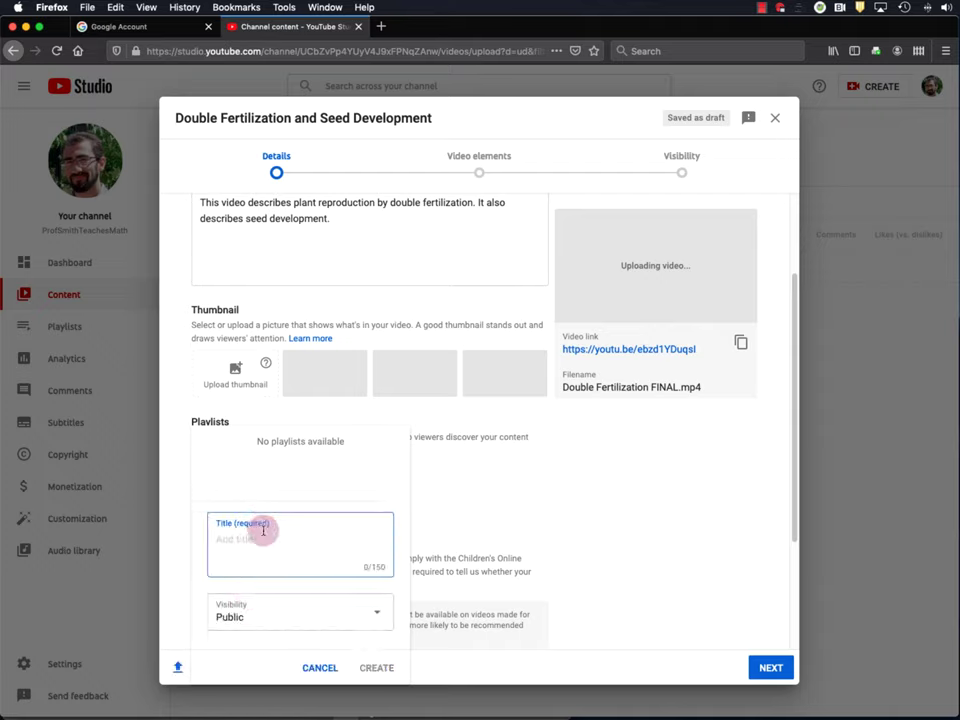
{"action": "type", "text": "Call"}
{"action": "key", "text": "BackSpace"}
{"action": "key", "text": "BackSpace"}
{"action": "type", "text": "ell Division and Reproducation"}
{"action": "key", "text": "BackSpace"}
{"action": "key", "text": "BackSpace"}
{"action": "key", "text": "BackSpace"}
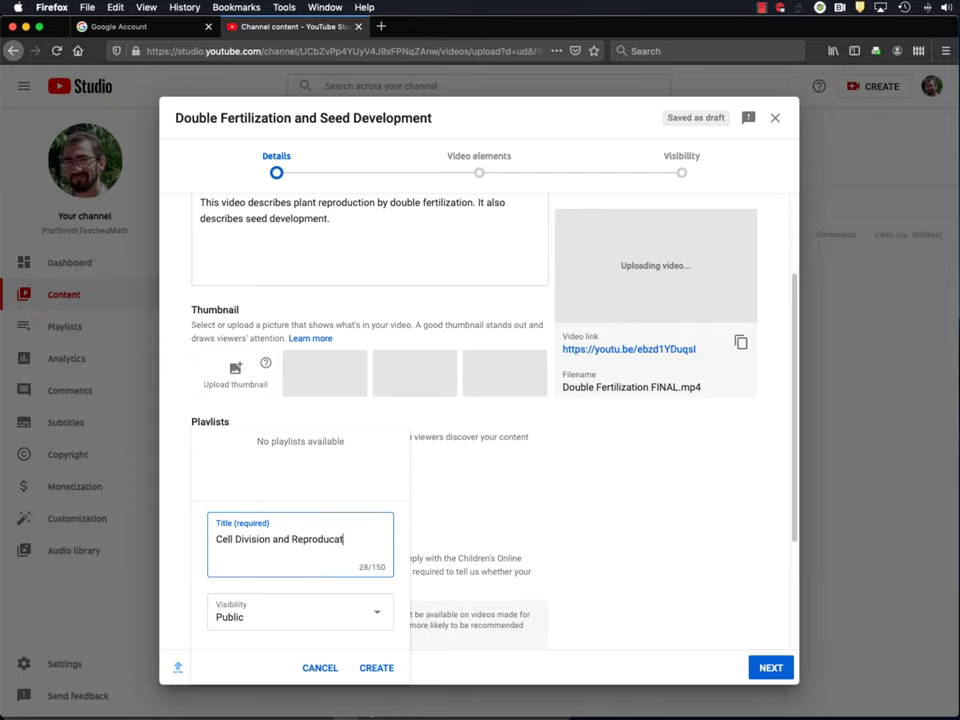
{"action": "type", "text": "tion"}
{"action": "left_click", "coordinate": [376, 667]}
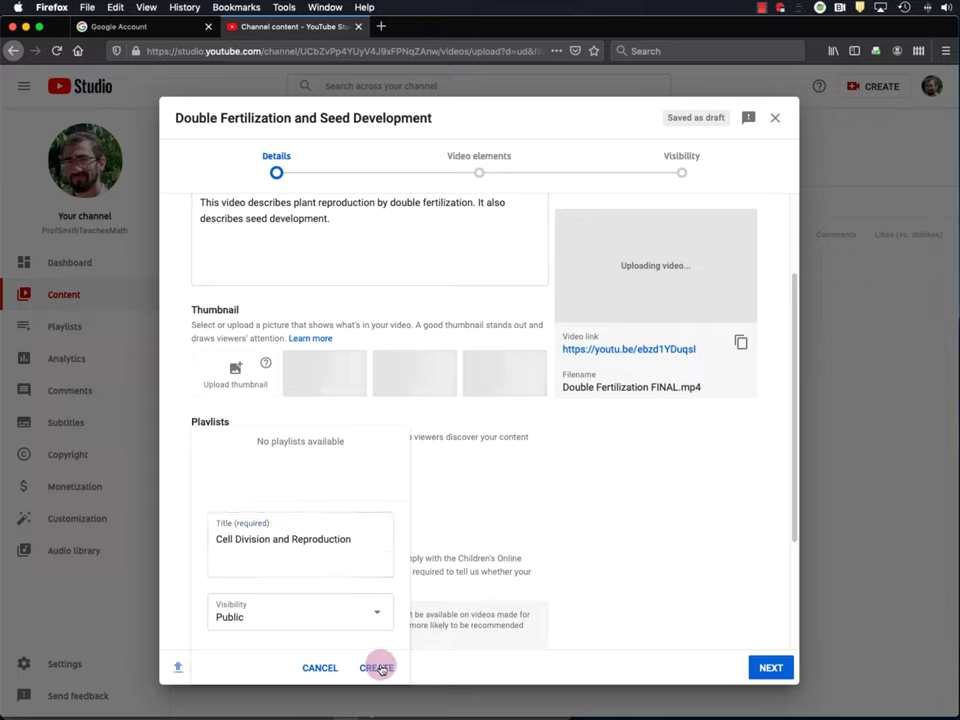
{"action": "left_click", "coordinate": [213, 442]}
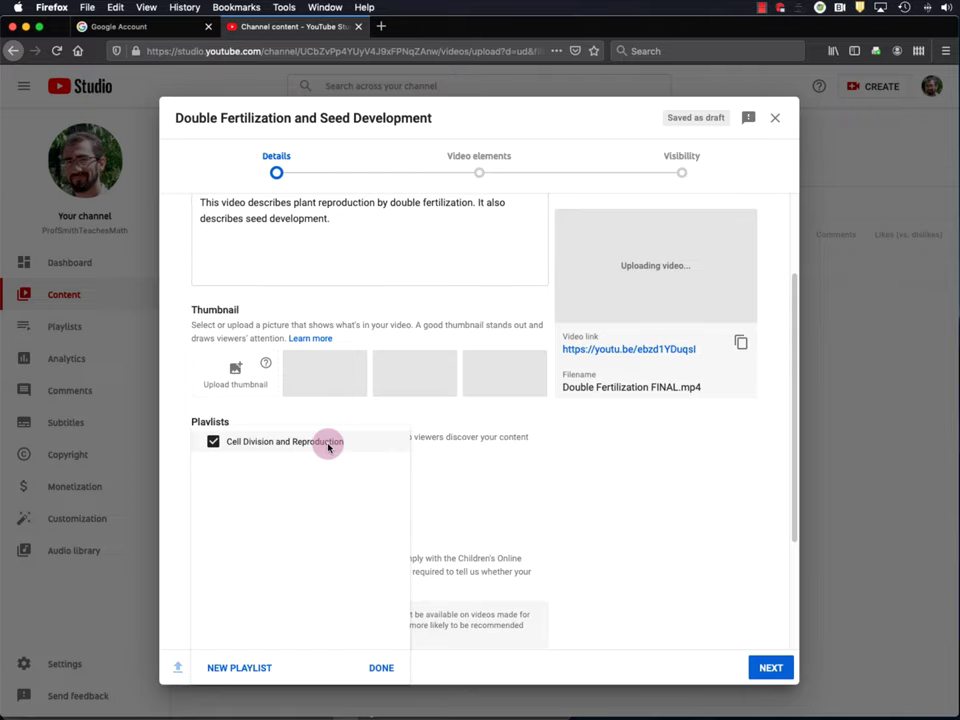
{"action": "left_click", "coordinate": [379, 667]}
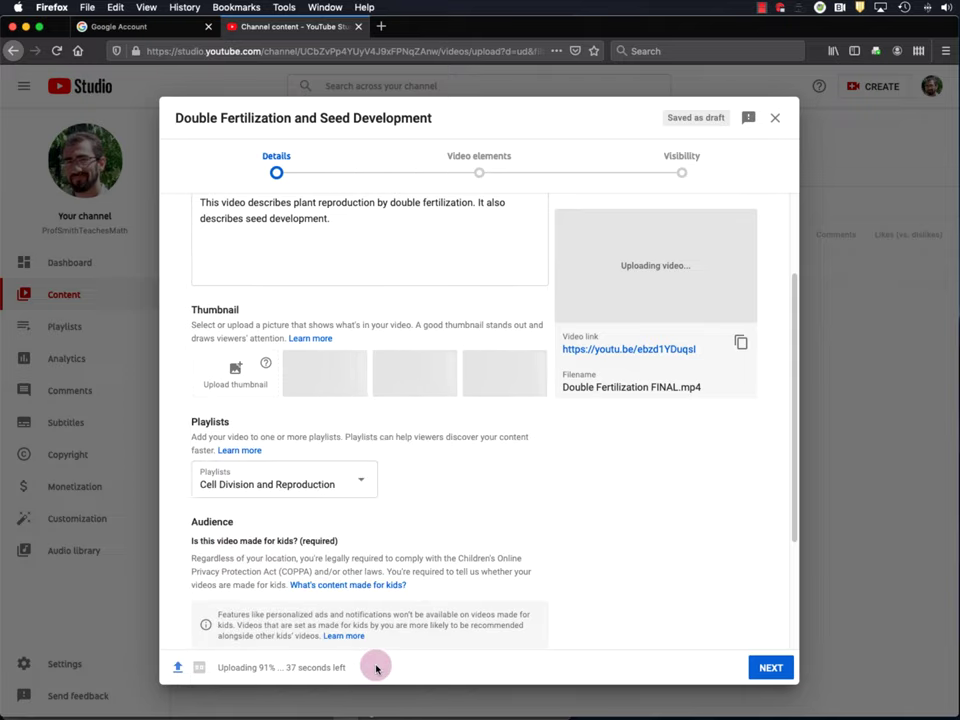
- Mark the video as not made for kids and reveal the additional settings
{"action": "scroll", "coordinate": [407, 410], "scroll_direction": "down", "scroll_amount": 3}
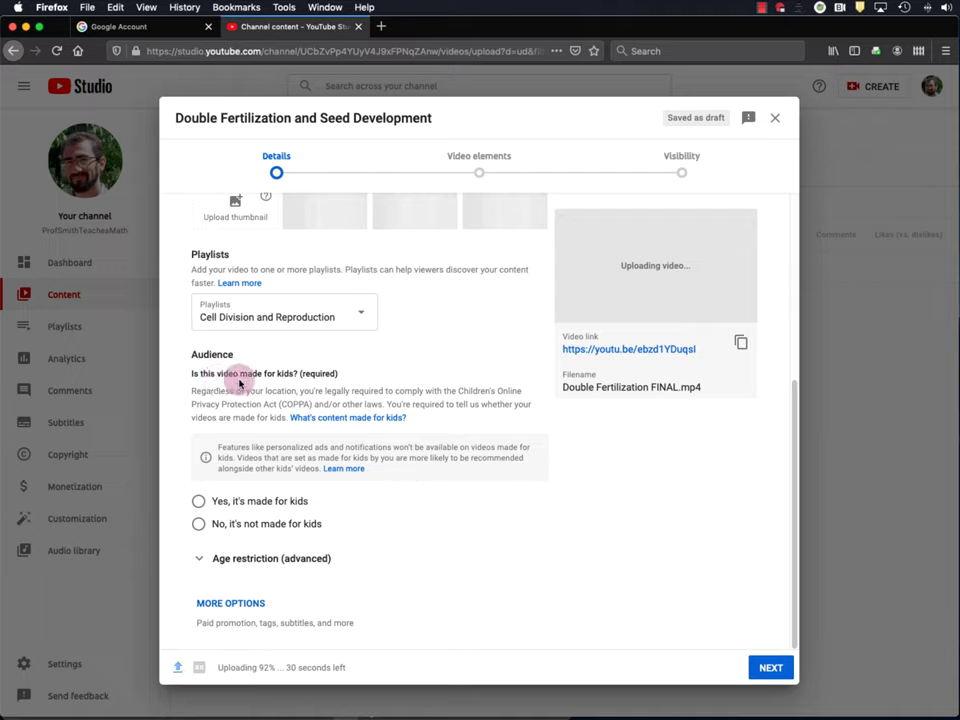
{"action": "left_click", "coordinate": [198, 525]}
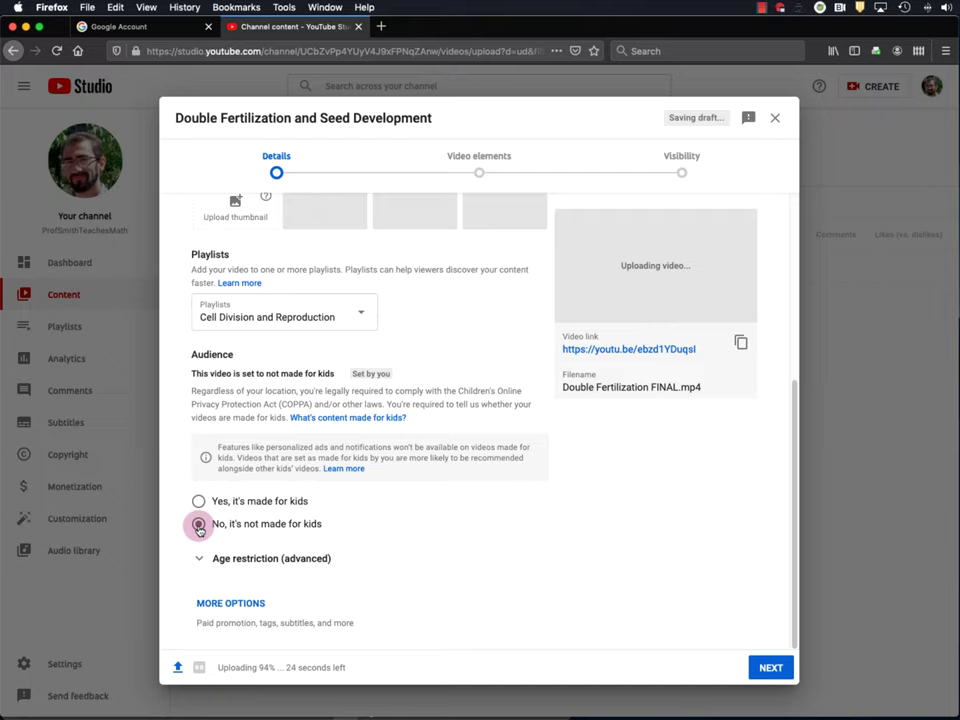
{"action": "left_click", "coordinate": [240, 604]}
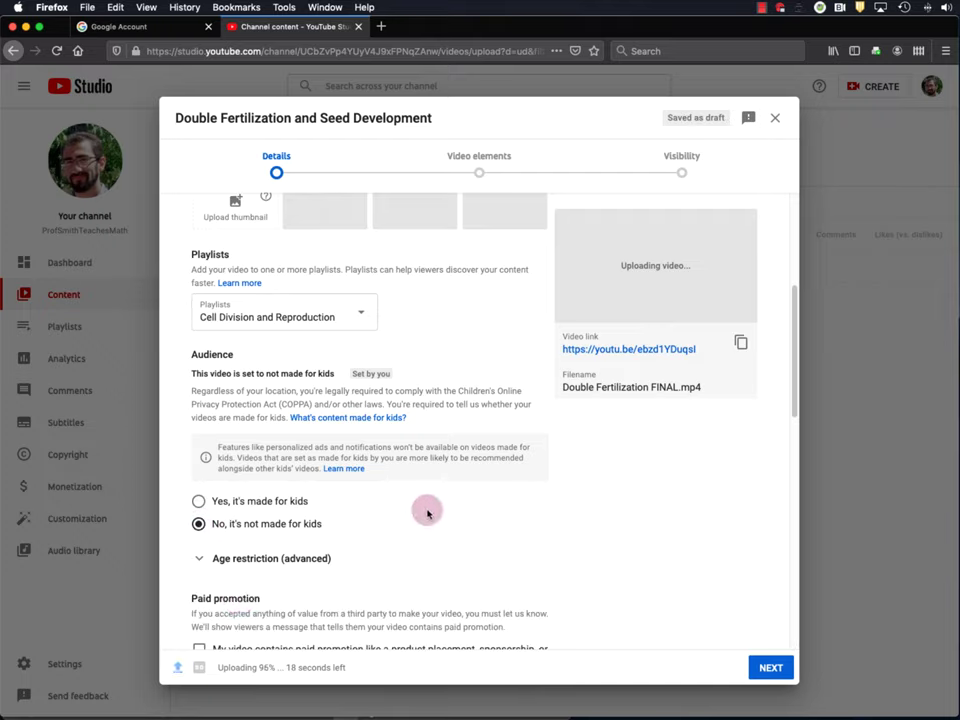
{"action": "scroll", "coordinate": [414, 499], "scroll_direction": "down", "scroll_amount": 3}
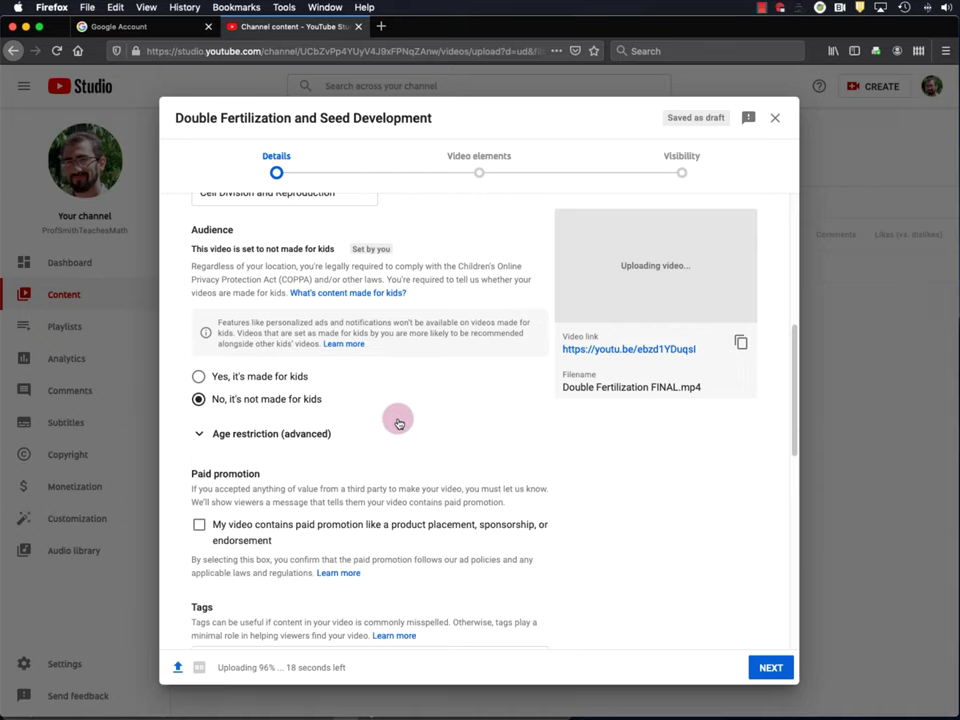
{"action": "scroll", "coordinate": [398, 423], "scroll_direction": "down", "scroll_amount": 5}
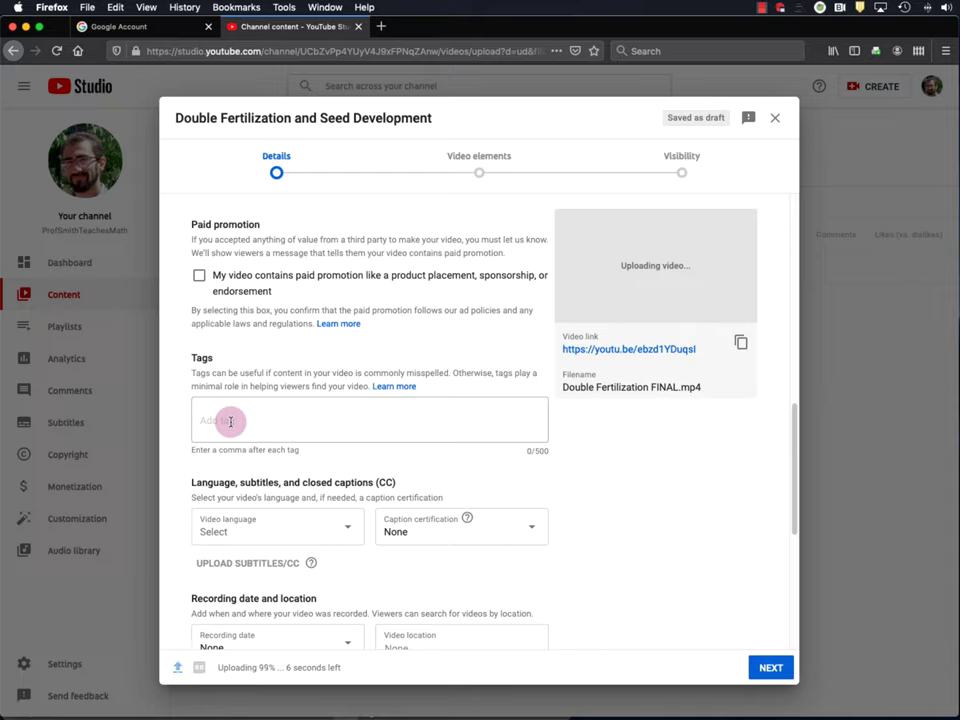
{"action": "scroll", "coordinate": [231, 470], "scroll_direction": "down", "scroll_amount": 2}
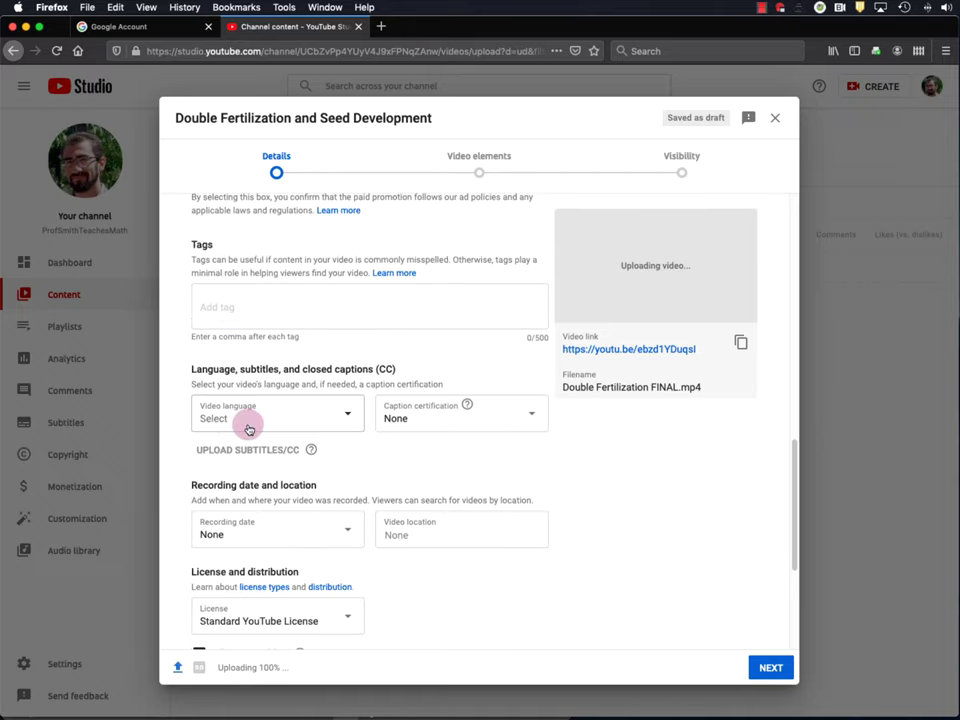
- Set the video language to English
{"action": "left_click", "coordinate": [356, 421]}
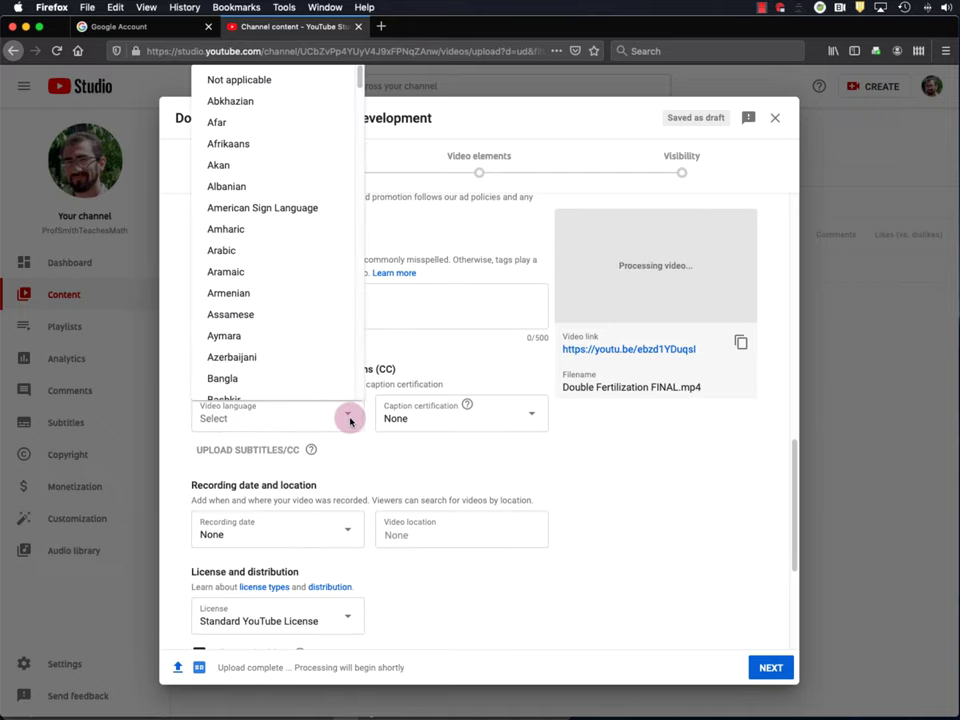
{"action": "scroll", "coordinate": [275, 258], "scroll_direction": "down", "scroll_amount": 10}
{"action": "scroll", "coordinate": [258, 235], "scroll_direction": "down", "scroll_amount": 10}
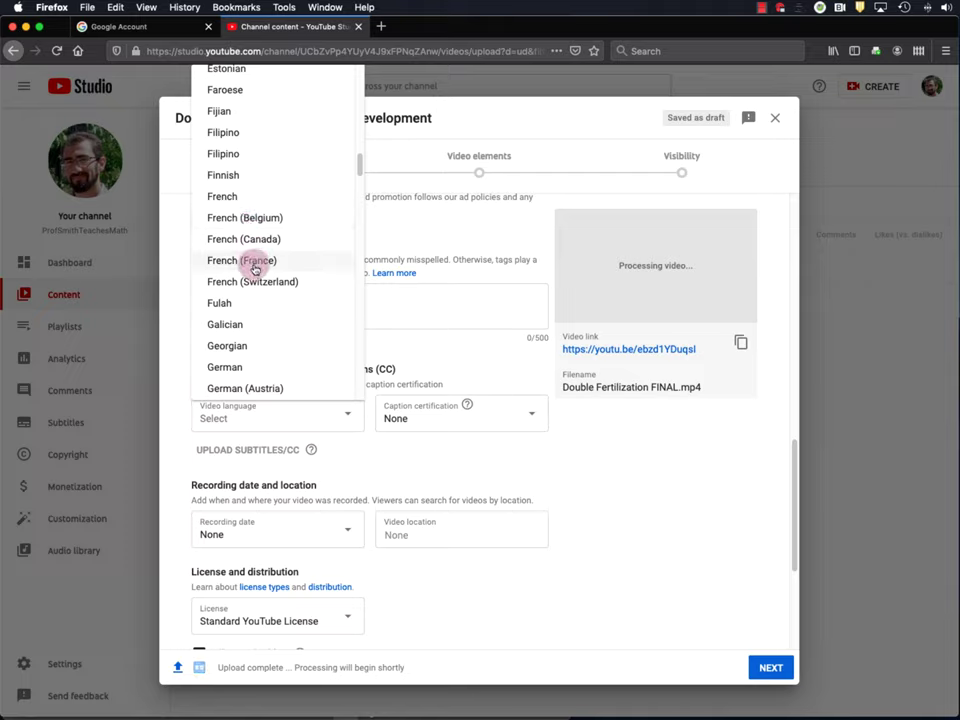
{"action": "scroll", "coordinate": [253, 259], "scroll_direction": "up", "scroll_amount": 5}
{"action": "left_click", "coordinate": [246, 181]}
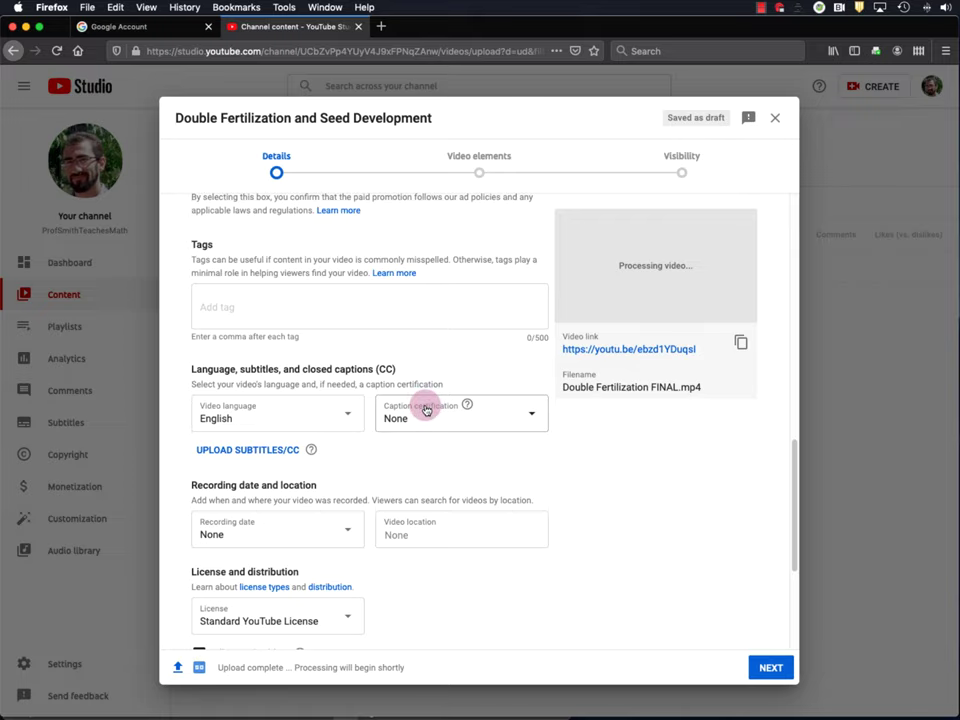
- Change the licence to Creative Commons - Attribution
{"action": "scroll", "coordinate": [355, 440], "scroll_direction": "down", "scroll_amount": 3}
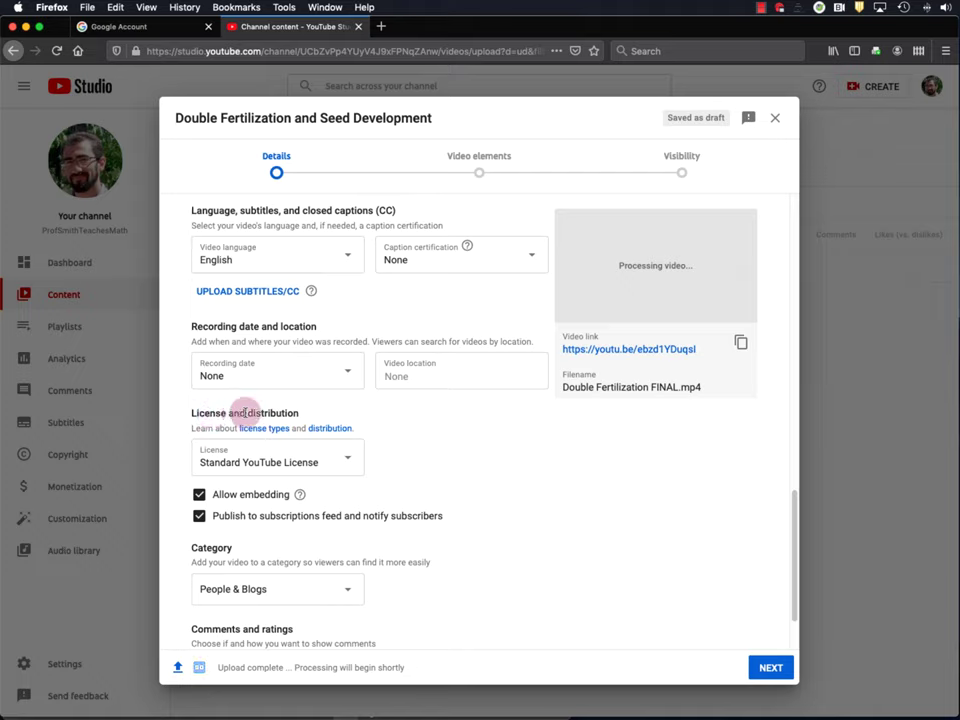
{"action": "left_click", "coordinate": [347, 457]}
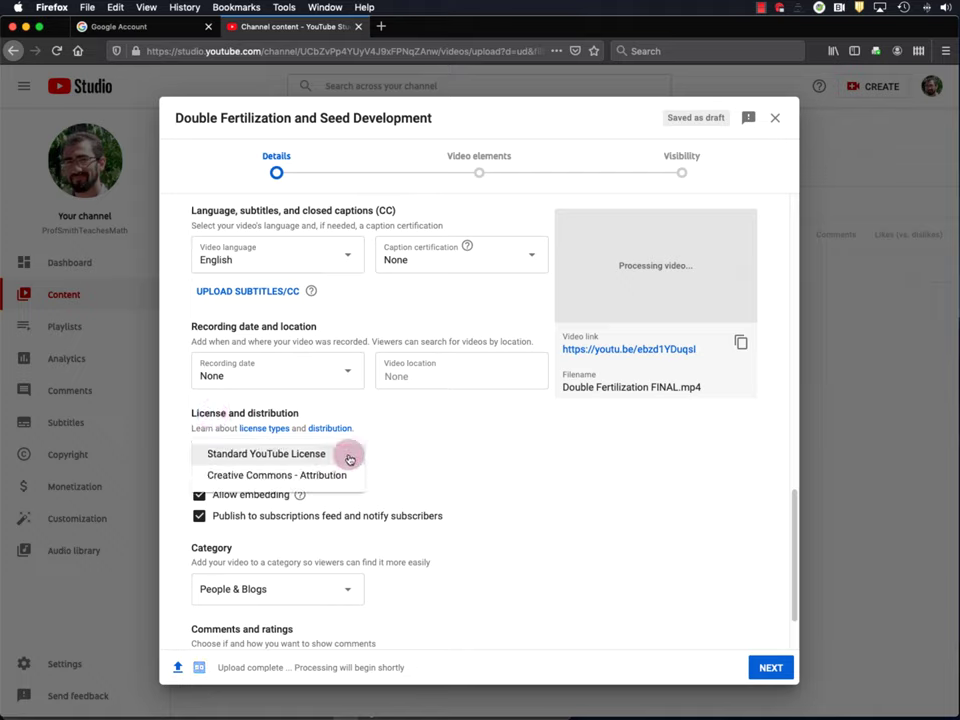
{"action": "left_click", "coordinate": [281, 478]}
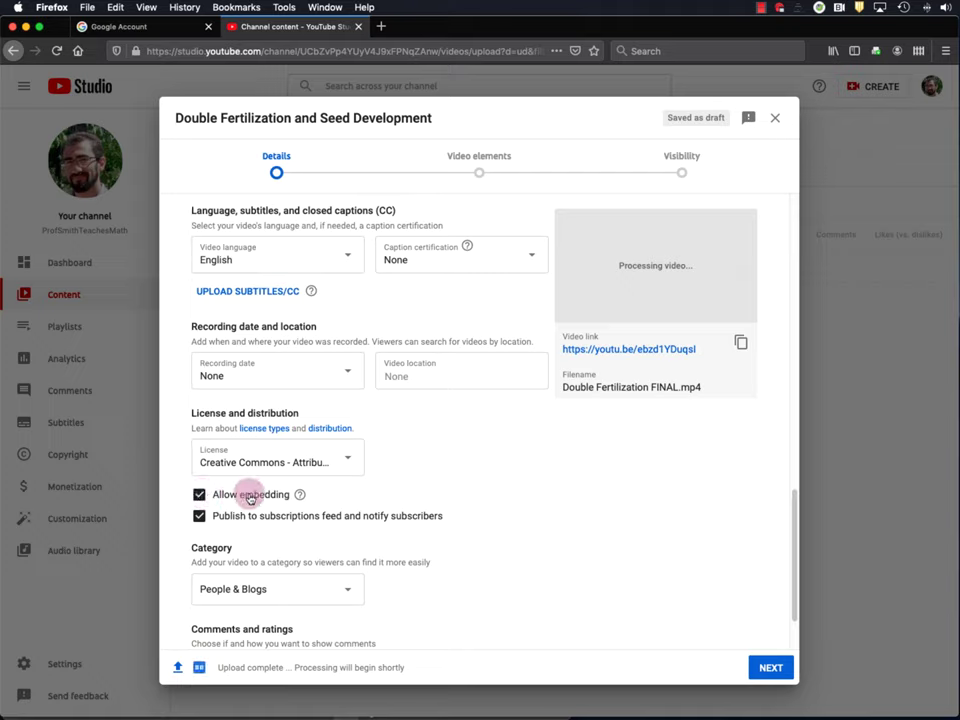
- Choose Education from the video's Category dropdown
{"action": "scroll", "coordinate": [460, 467], "scroll_direction": "down", "scroll_amount": 2}
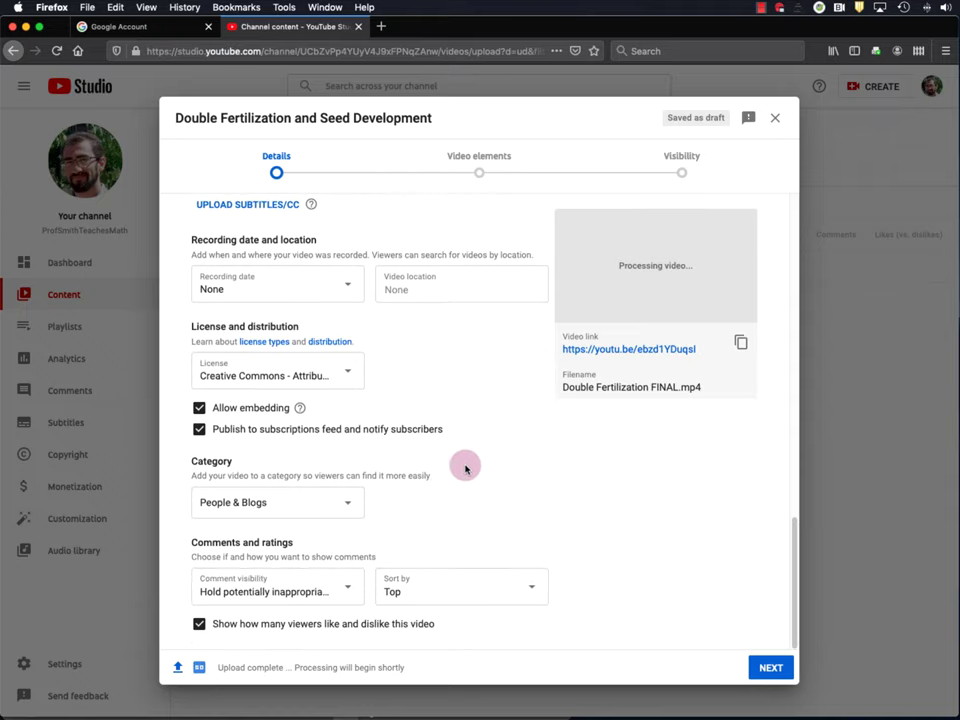
{"action": "left_click", "coordinate": [351, 506]}
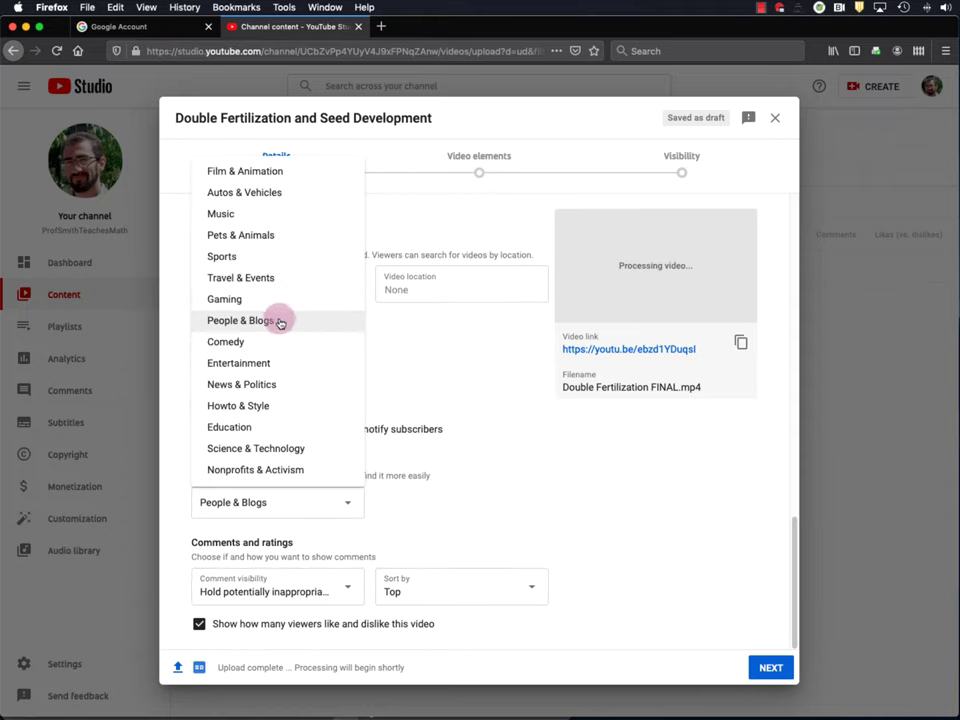
{"action": "left_click", "coordinate": [257, 427]}
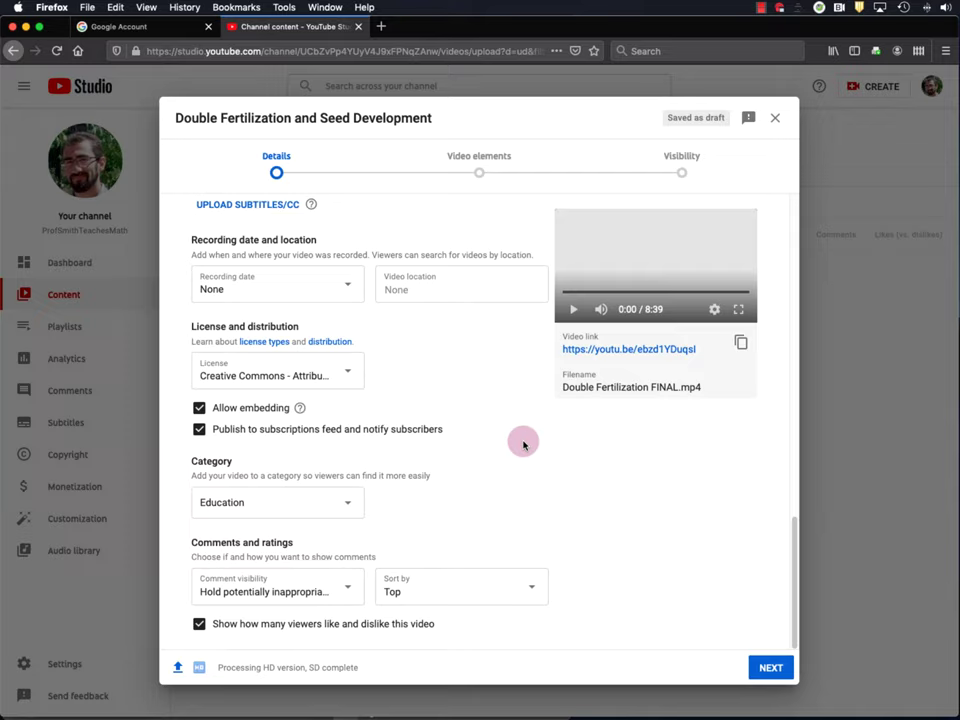
- Play the 8:39 preview for a few seconds, pause it, and return to the top of the Details form
{"action": "left_click", "coordinate": [574, 312]}
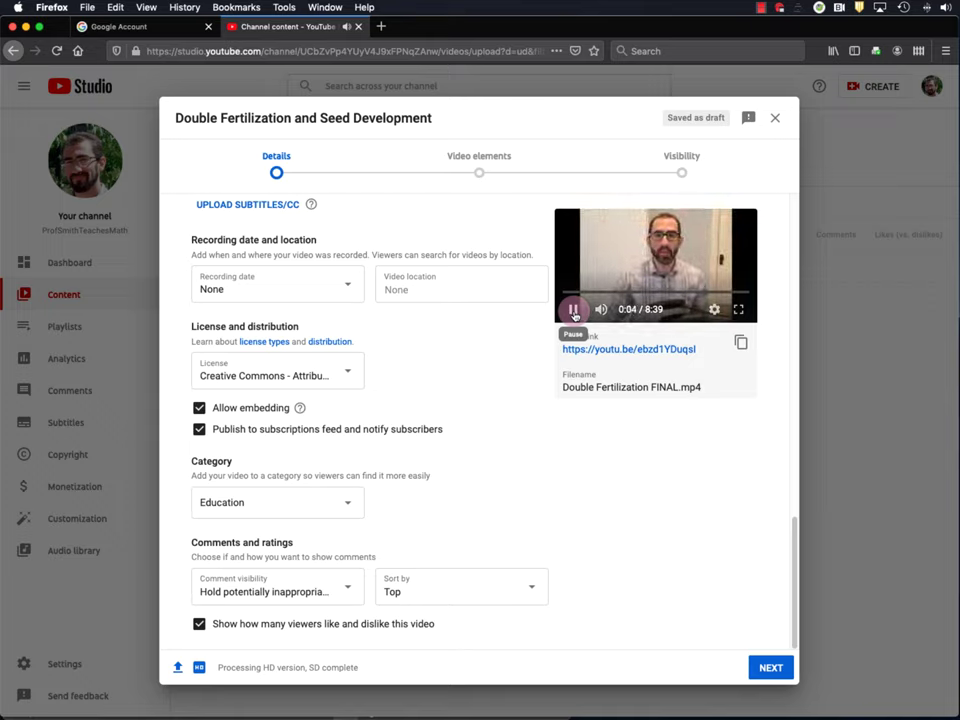
{"action": "left_click", "coordinate": [574, 312]}
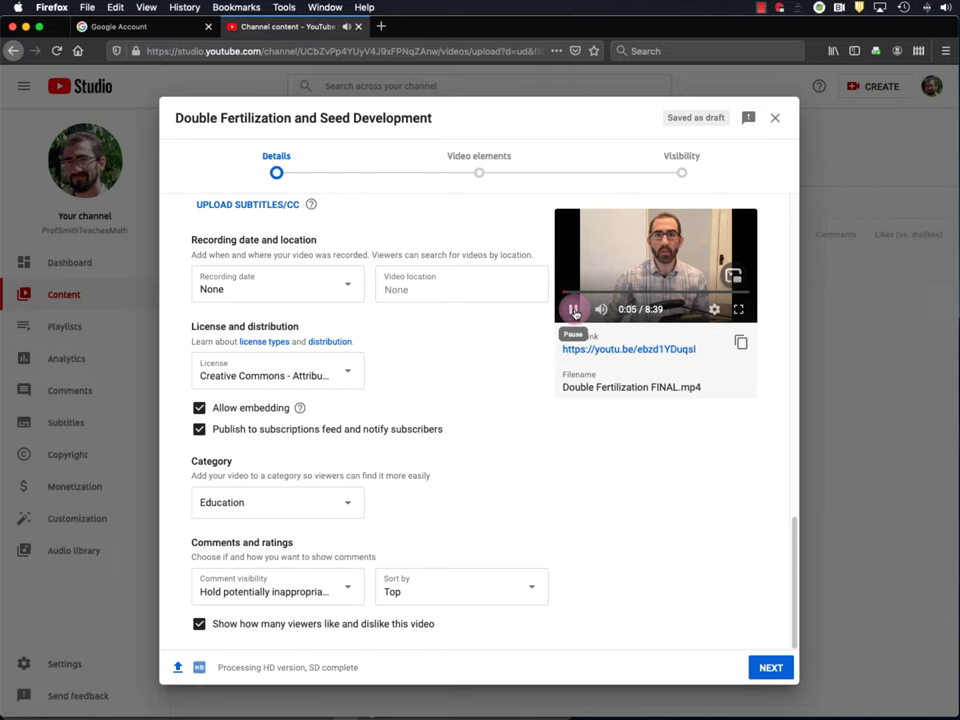
{"action": "scroll", "coordinate": [476, 444], "scroll_direction": "up", "scroll_amount": 10}
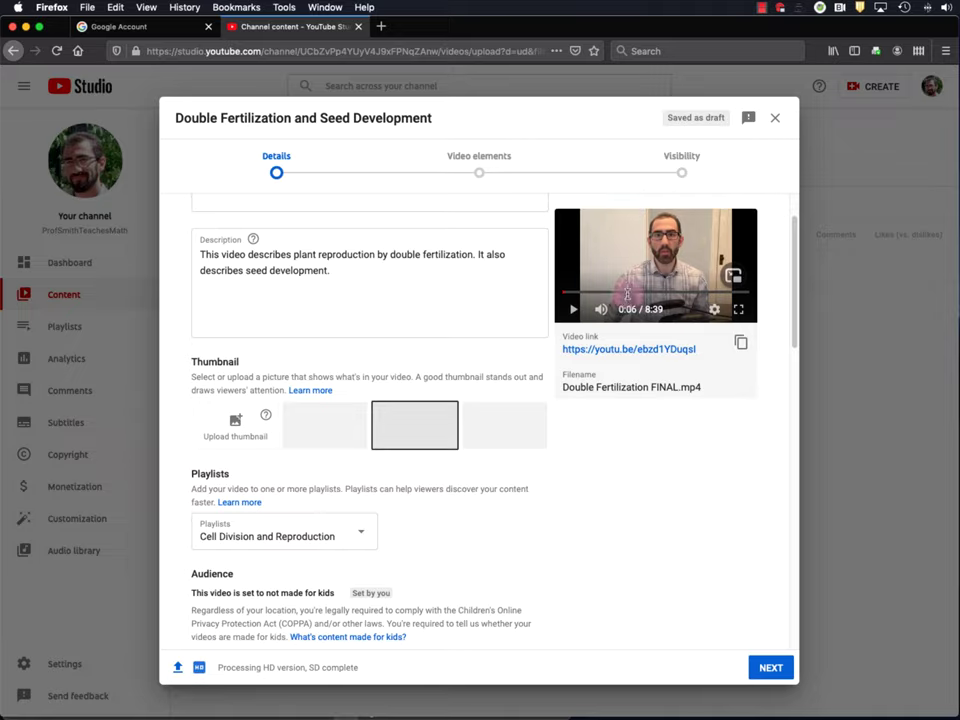
- Open the watch page, play and pause the video at 2:24, and expand the description to show the Creative Commons Attribution licence
{"action": "left_click", "coordinate": [609, 350]}
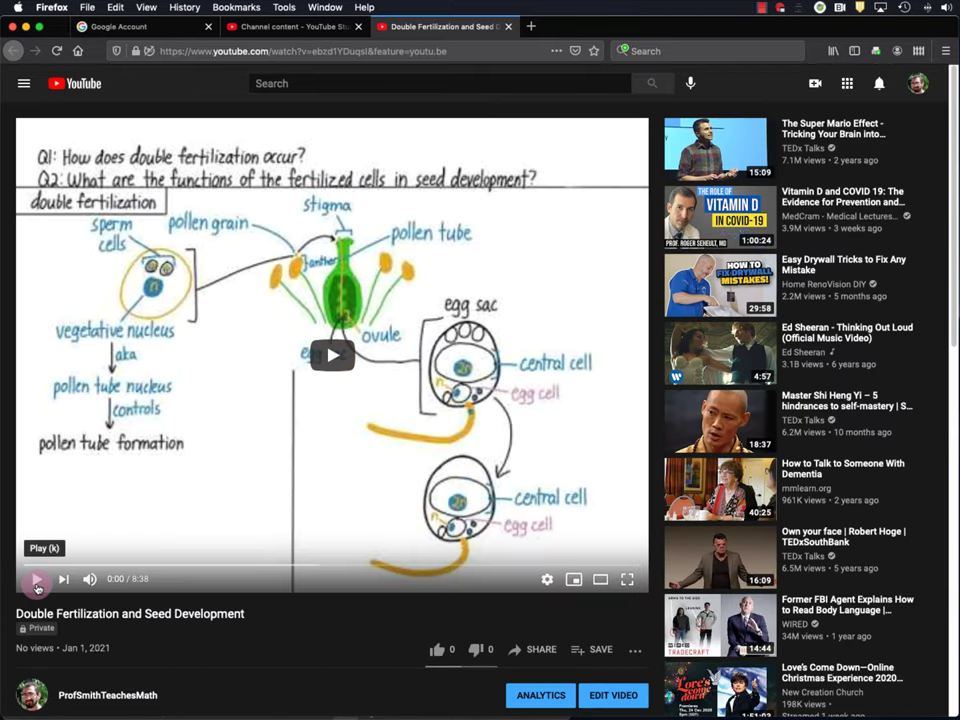
{"action": "left_click", "coordinate": [37, 588]}
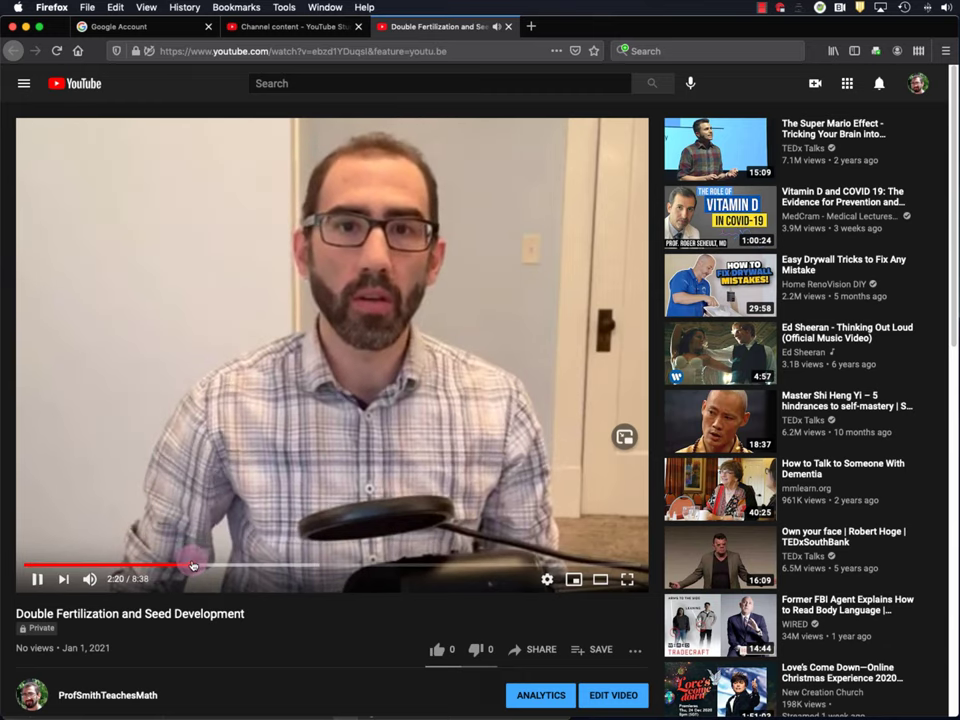
{"action": "left_click", "coordinate": [193, 566]}
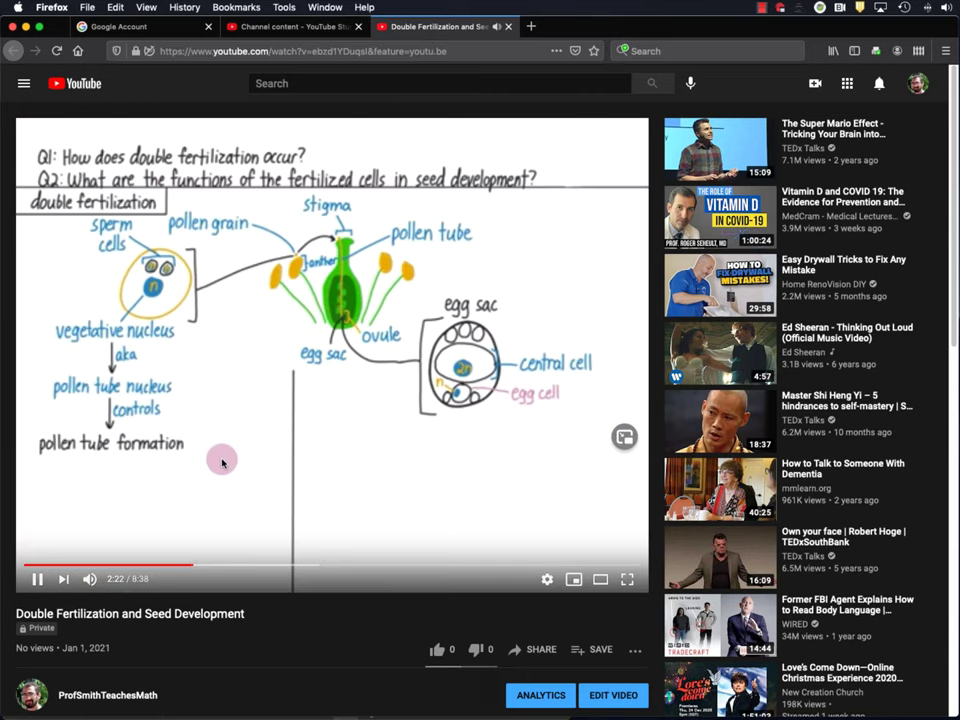
{"action": "left_click", "coordinate": [38, 577]}
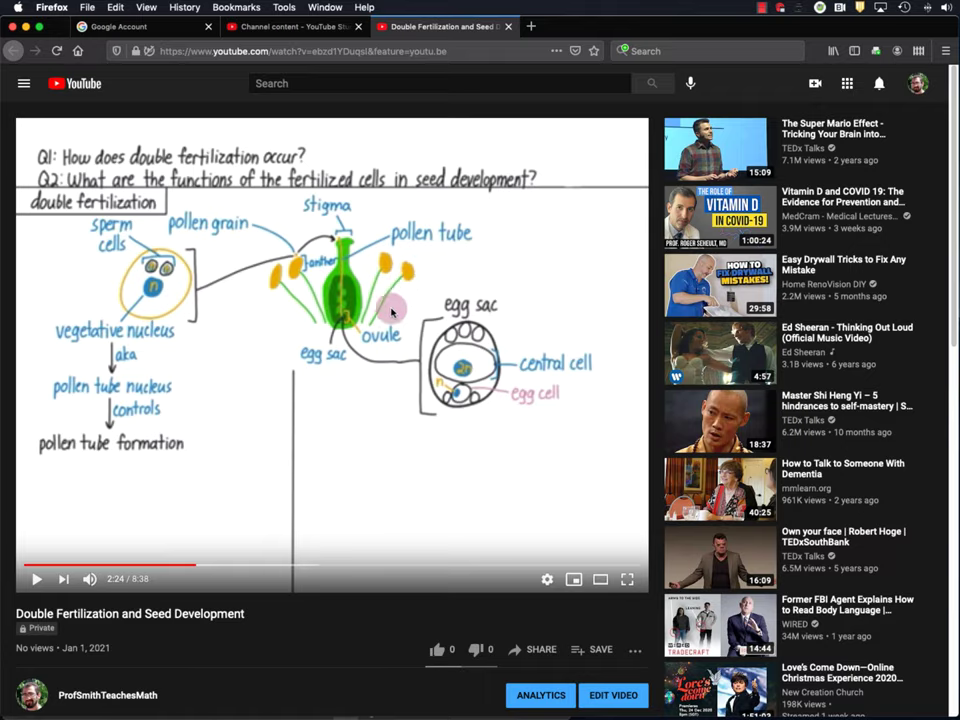
{"action": "scroll", "coordinate": [390, 300], "scroll_direction": "down", "scroll_amount": 5}
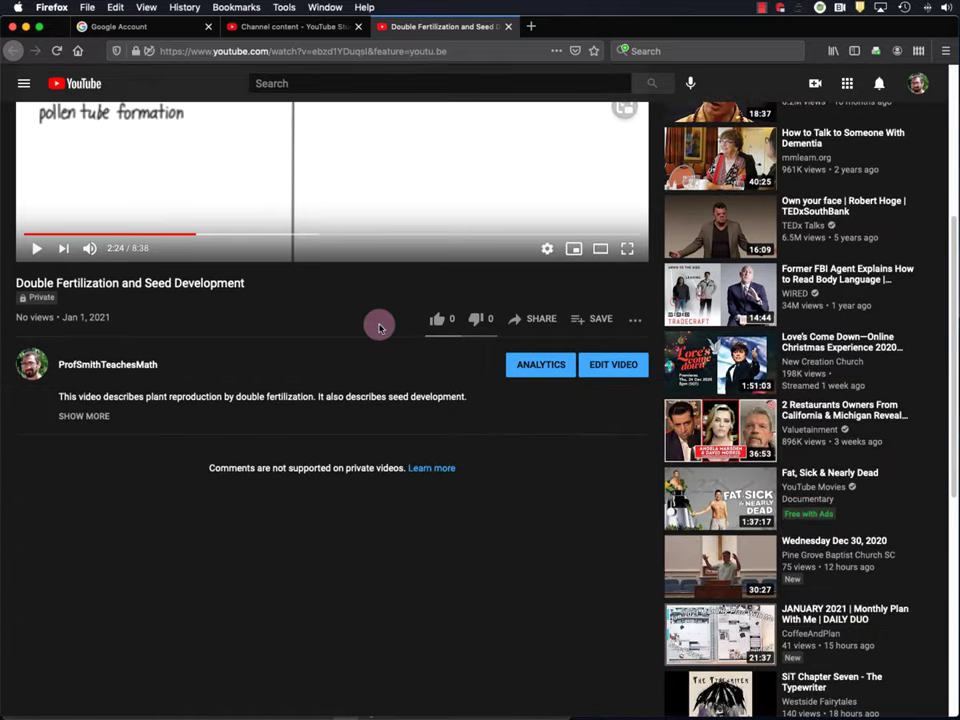
{"action": "left_click", "coordinate": [76, 416]}
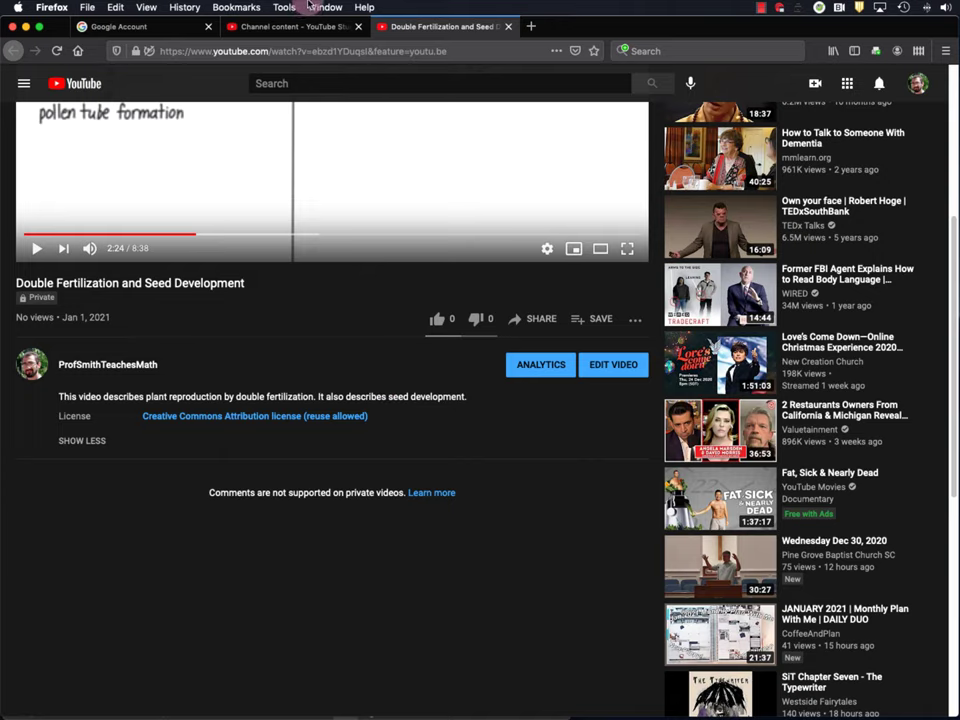
- Go back to the YouTube upload details and advance to the Video elements step
{"action": "left_click", "coordinate": [292, 26]}
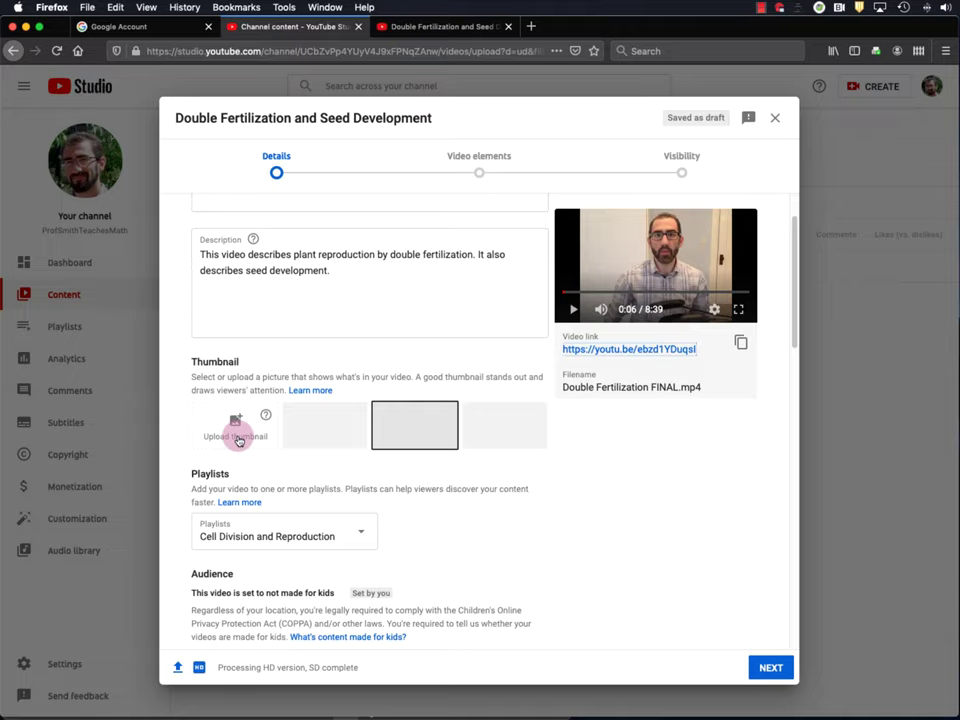
{"action": "scroll", "coordinate": [690, 470], "scroll_direction": "down", "scroll_amount": 10}
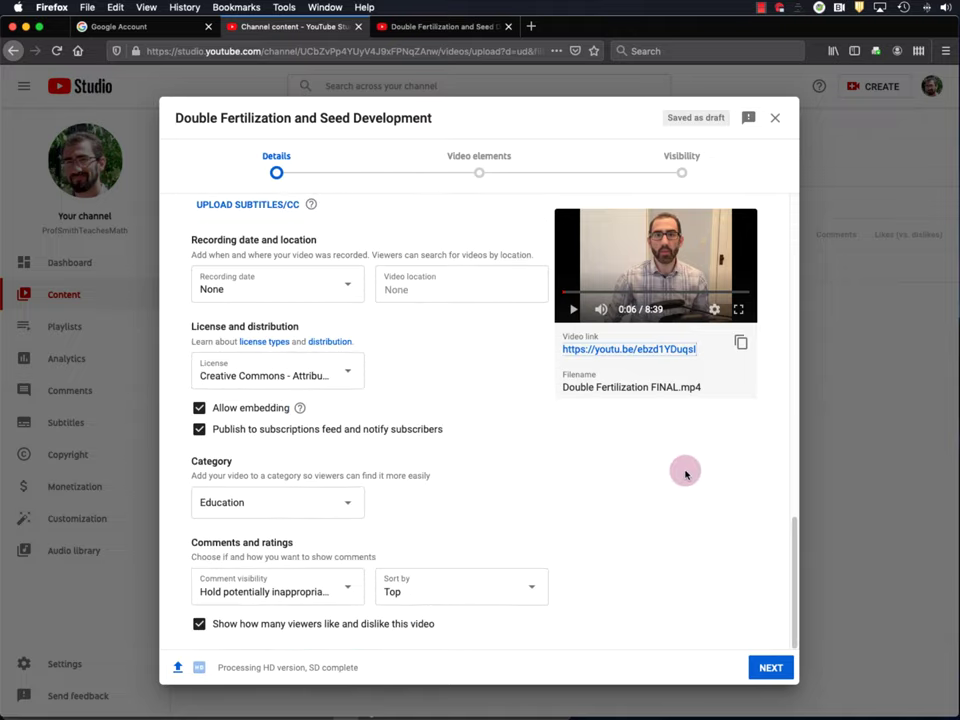
{"action": "left_click", "coordinate": [766, 667]}
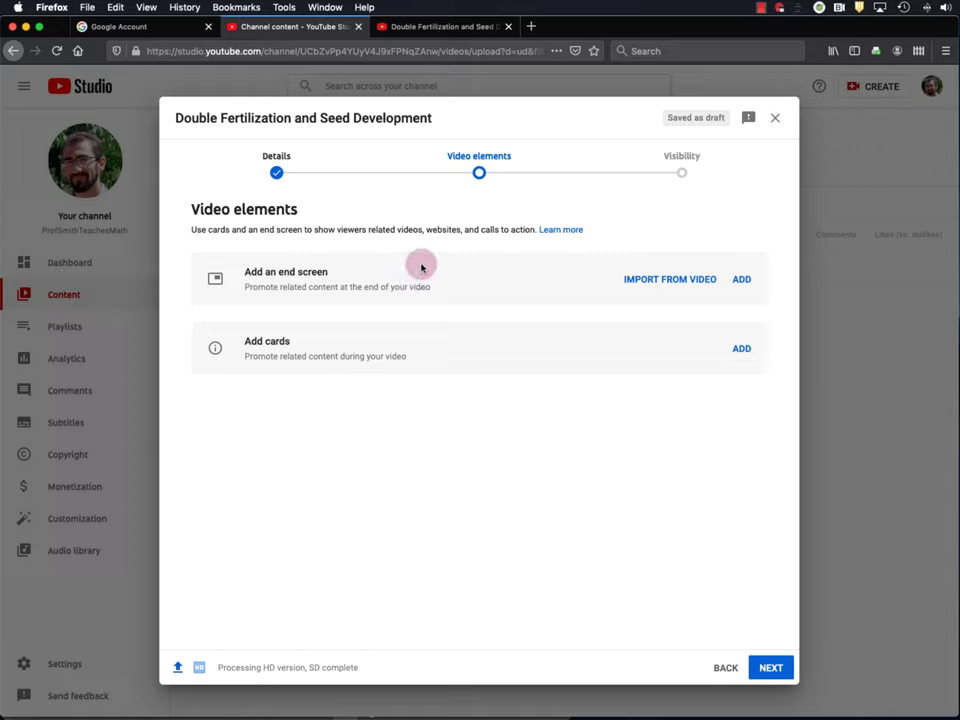
- Advance to Visibility and save the video as Unlisted
{"action": "left_click", "coordinate": [772, 667]}
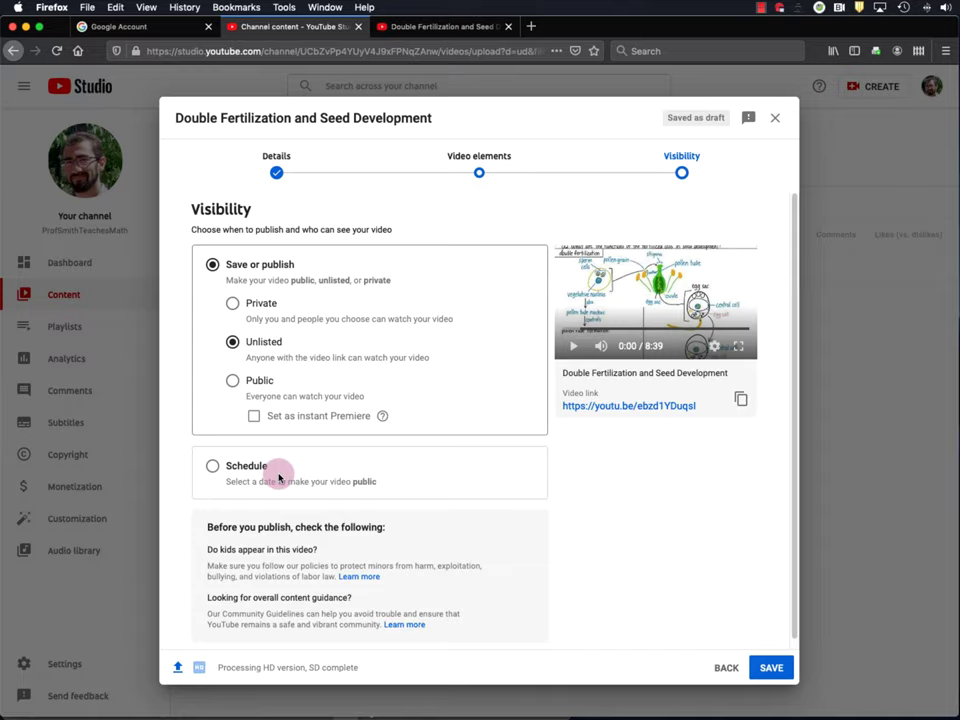
{"action": "scroll", "coordinate": [604, 472], "scroll_direction": "down", "scroll_amount": 1}
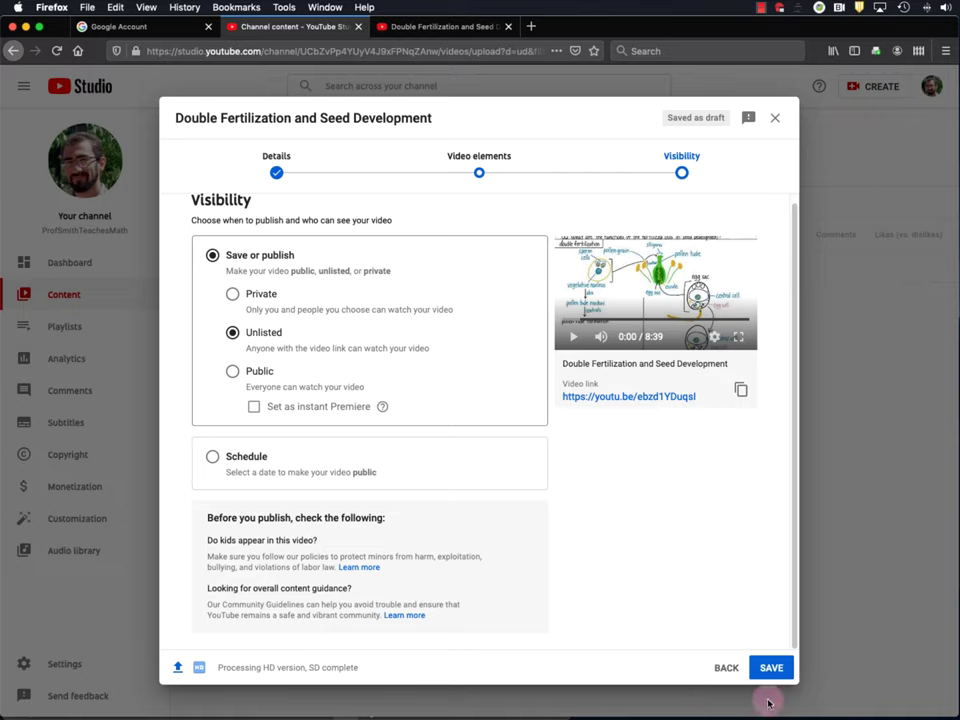
{"action": "left_click", "coordinate": [772, 668]}
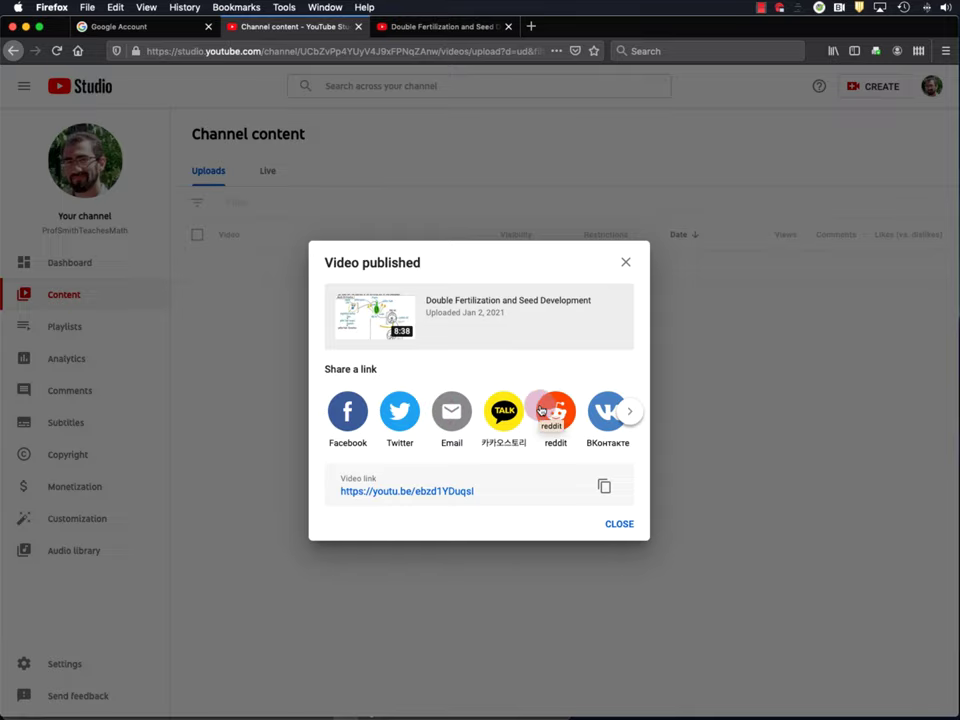
- Close the Video published confirmation and open a new blank browser tab
{"action": "left_click", "coordinate": [619, 524]}
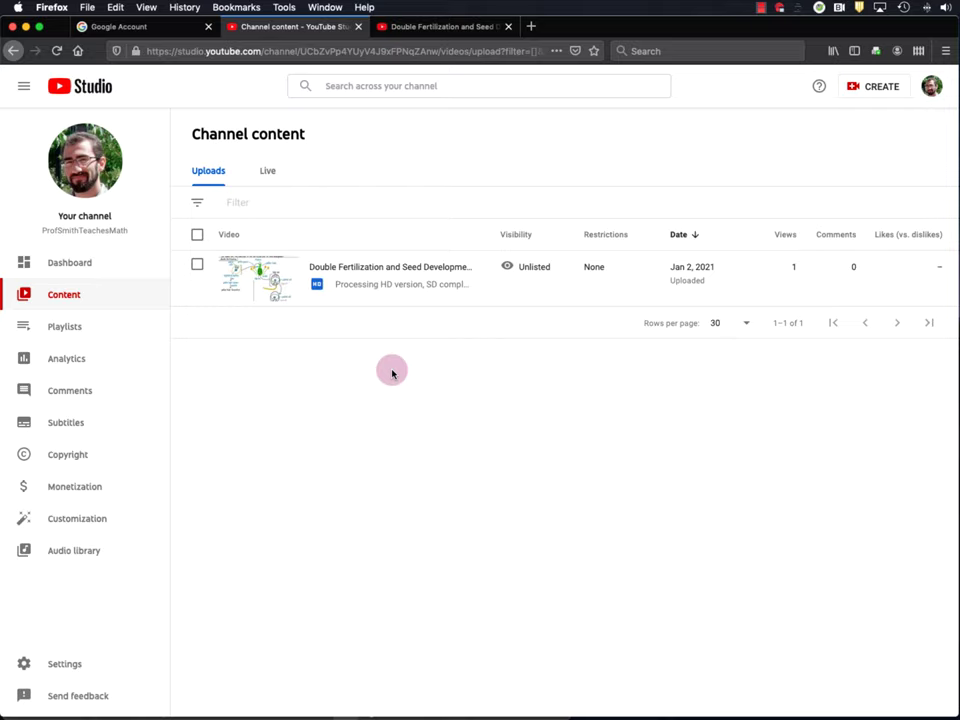
{"action": "left_click", "coordinate": [530, 27]}
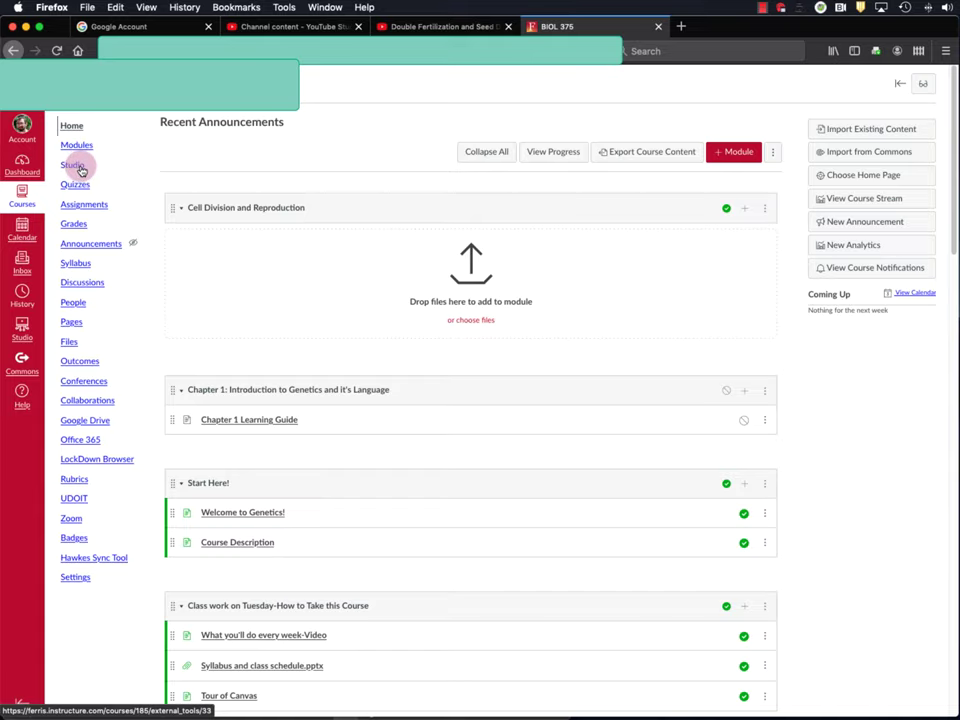
- Open the Studio video library from the BIOL 375 course navigation
{"action": "left_click", "coordinate": [81, 170]}
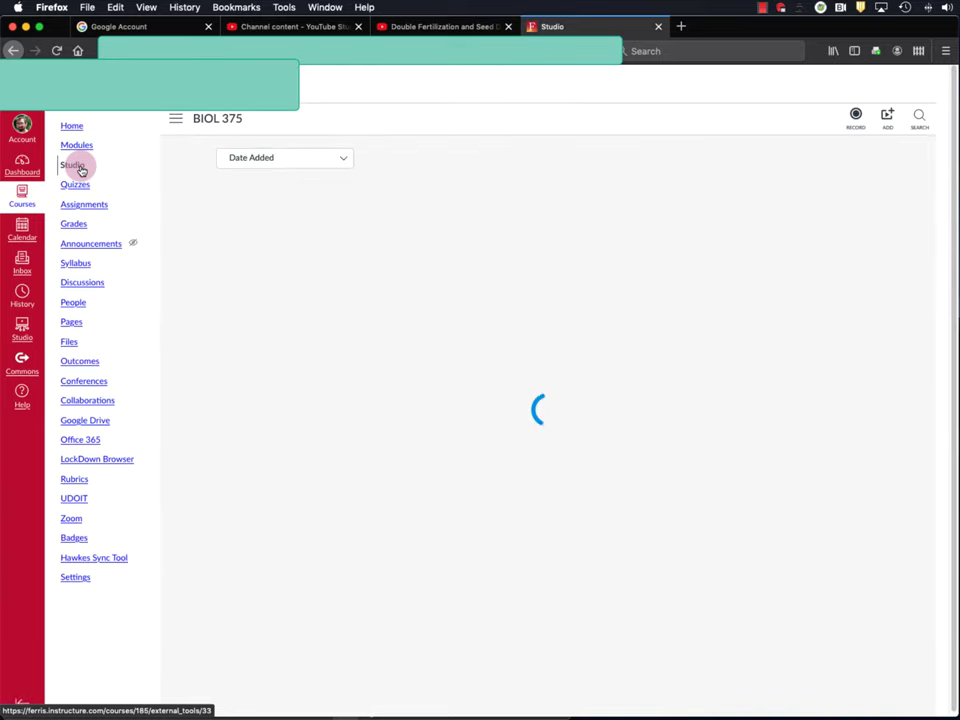
{"action": "mouse_move", "coordinate": [274, 195]}
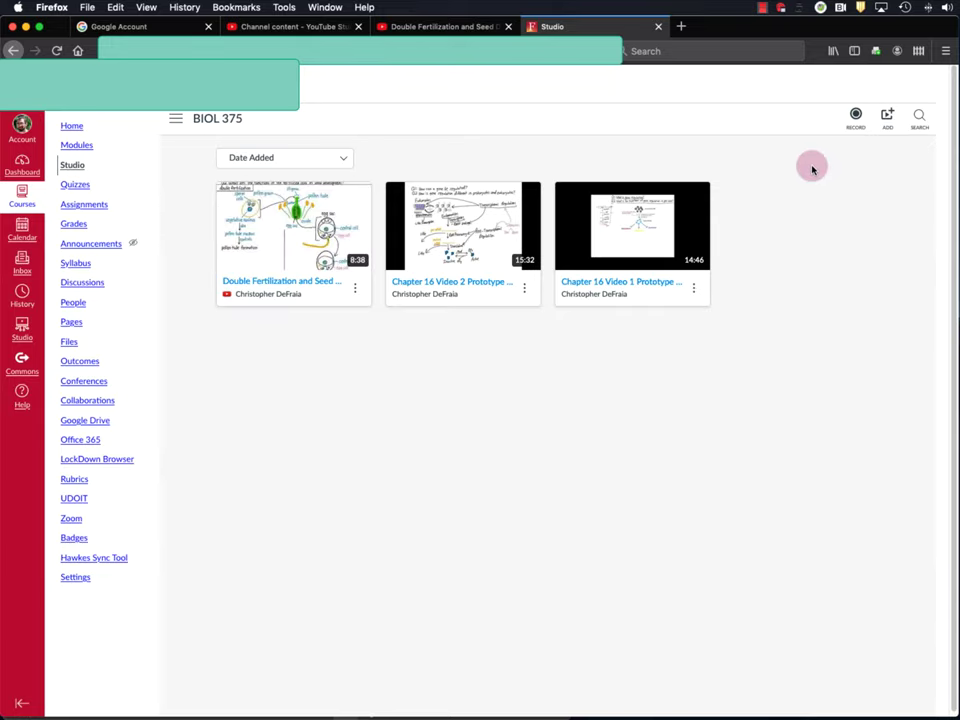
- Copy the Double Fertilization video's YouTube link and paste it into Canvas Studio's Add dialog
{"action": "left_click", "coordinate": [889, 122]}
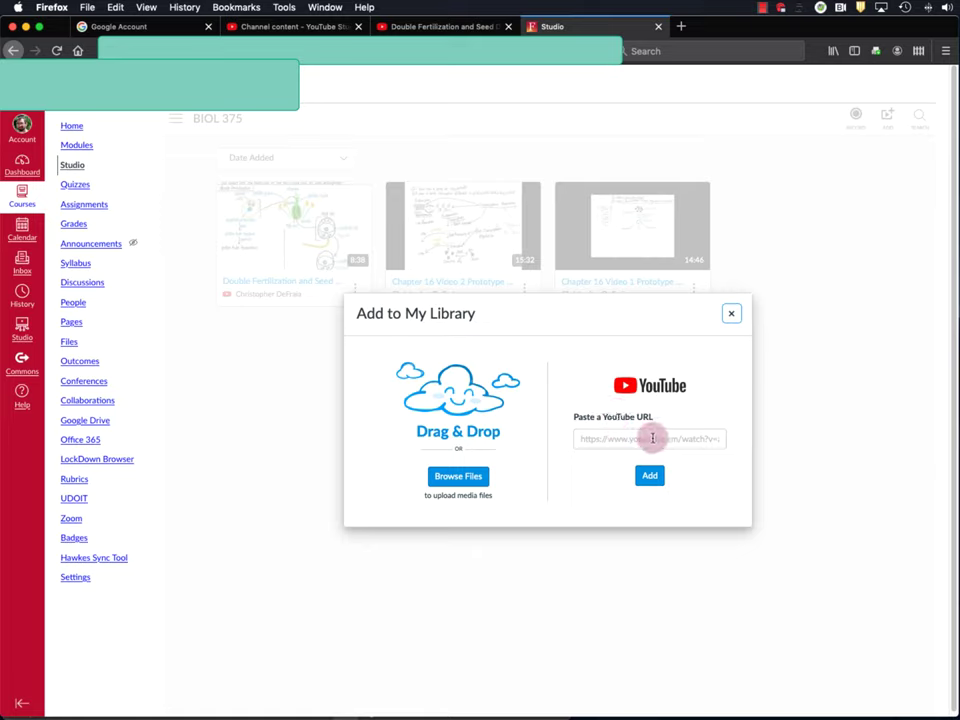
{"action": "left_click", "coordinate": [271, 27]}
{"action": "left_click", "coordinate": [260, 274]}
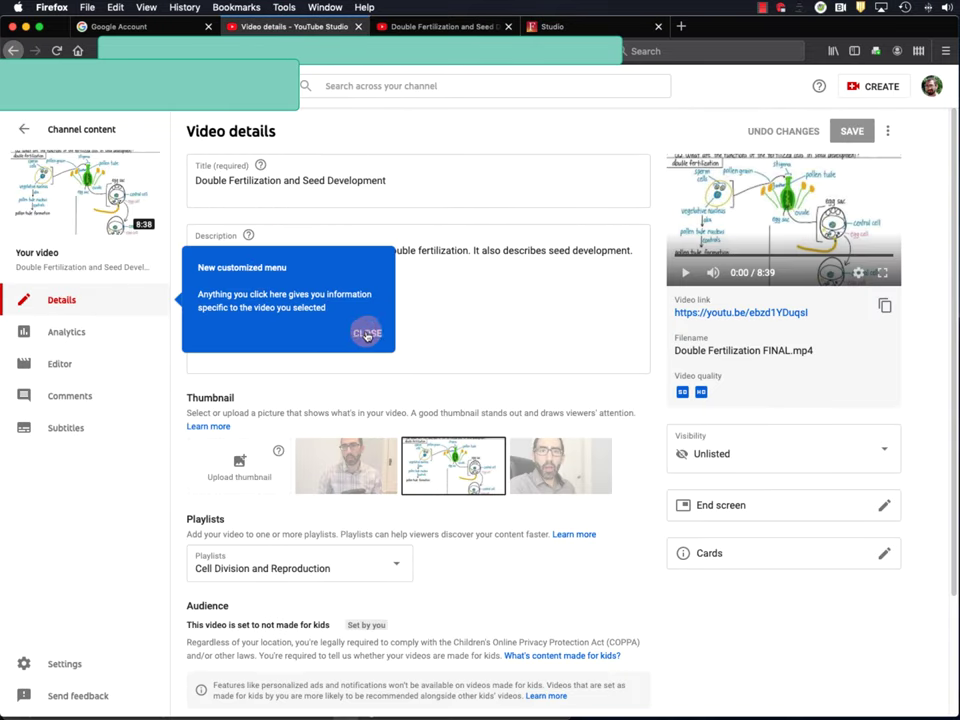
{"action": "left_click", "coordinate": [366, 332]}
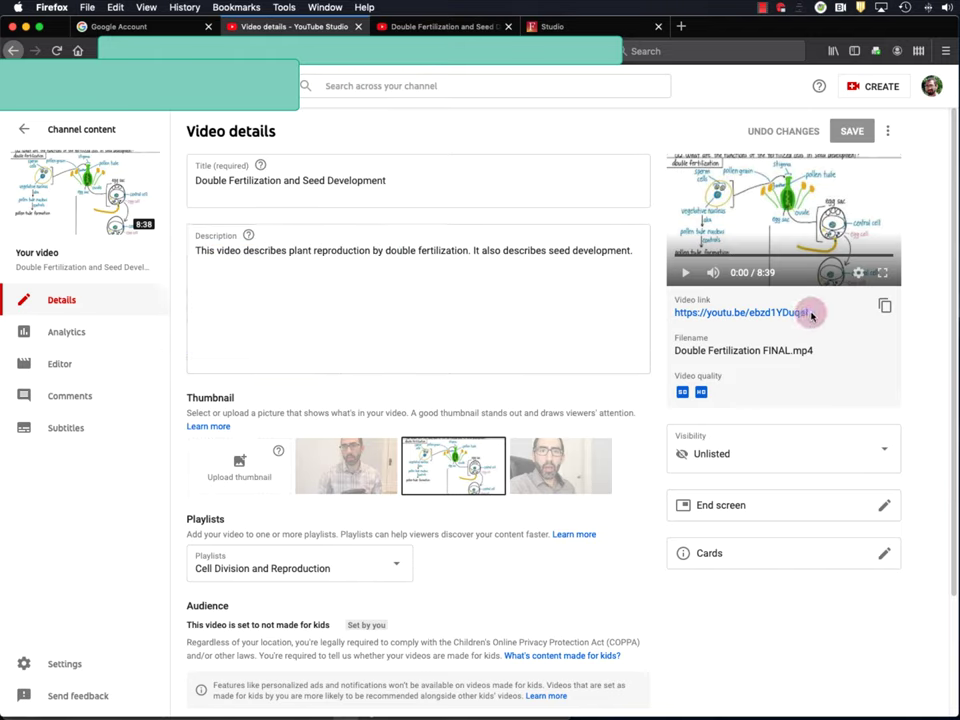
{"action": "left_click_drag", "start_coordinate": [810, 316], "coordinate": [679, 318]}
{"action": "key", "text": "super+c"}
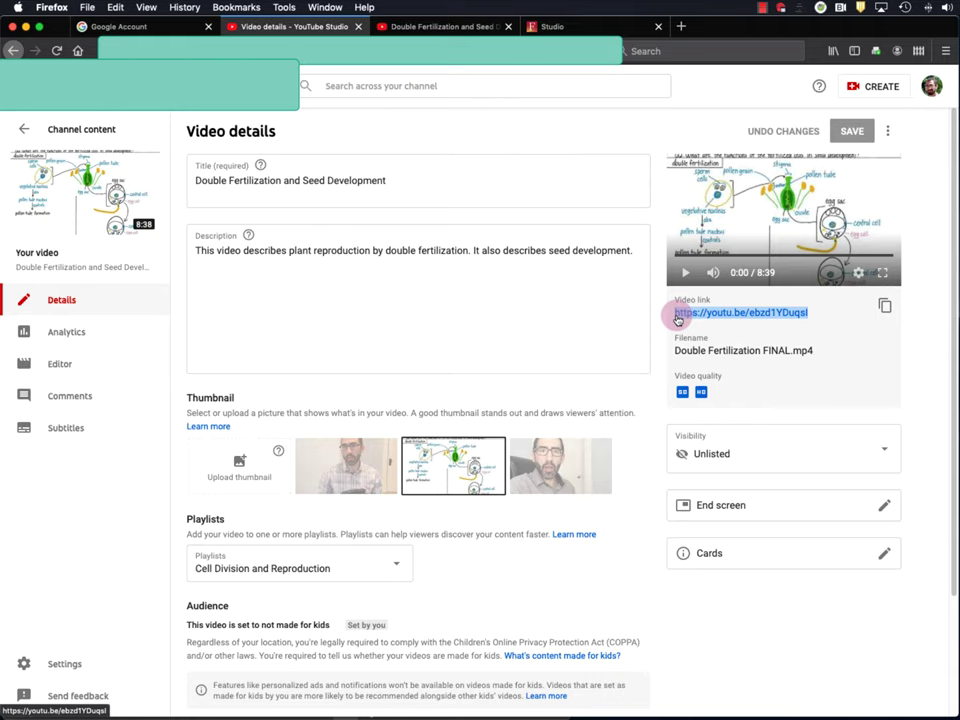
{"action": "left_click", "coordinate": [553, 26]}
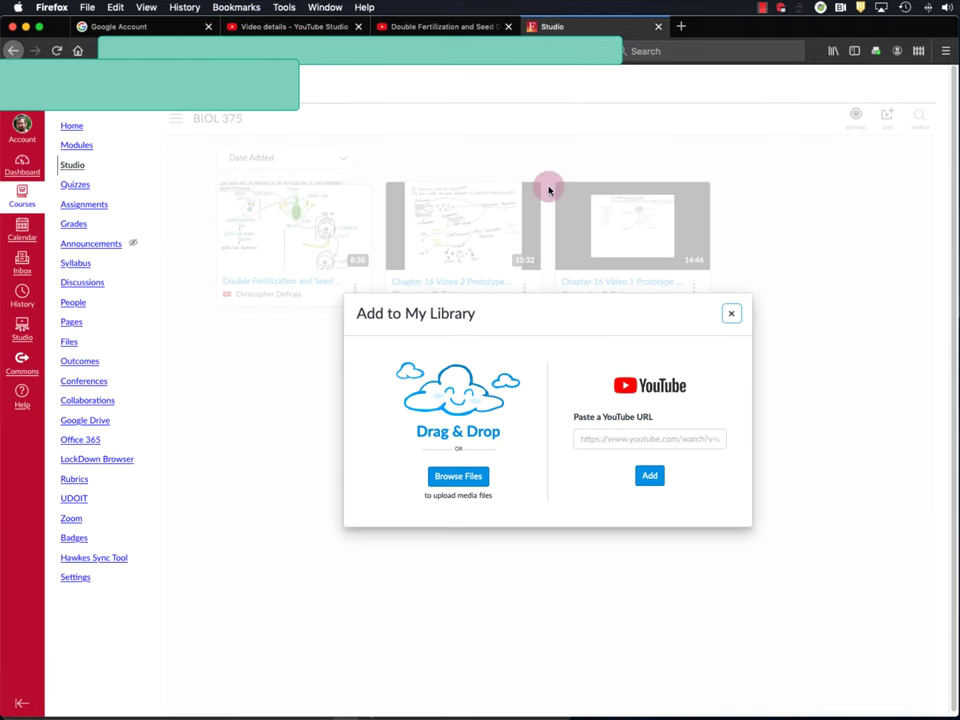
{"action": "left_click", "coordinate": [628, 441]}
{"action": "key", "text": "super+v"}
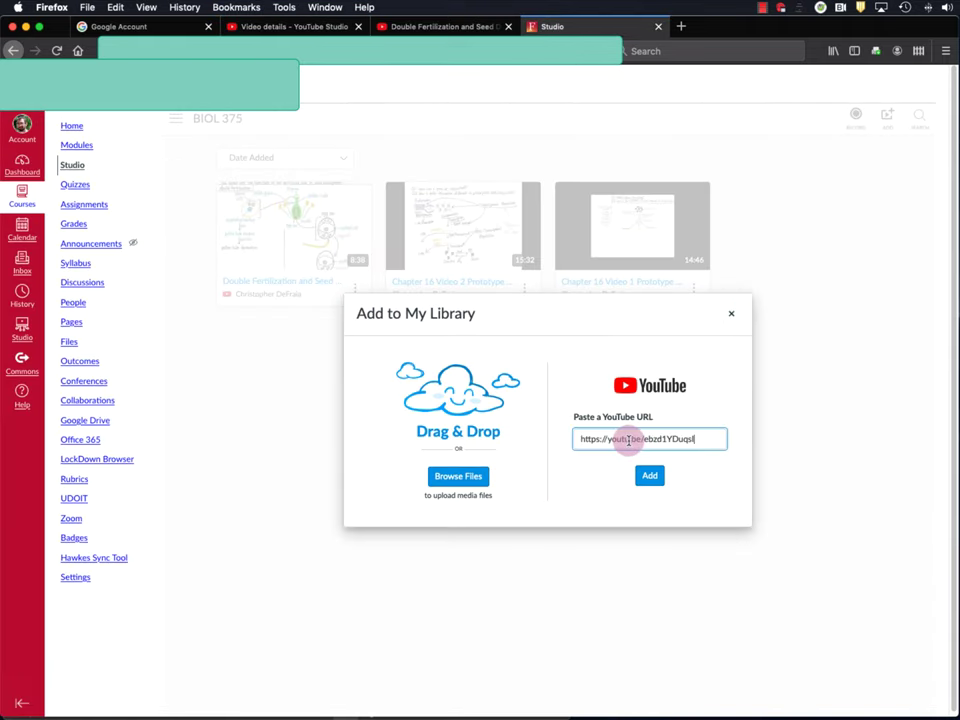
{"action": "left_click", "coordinate": [649, 475]}
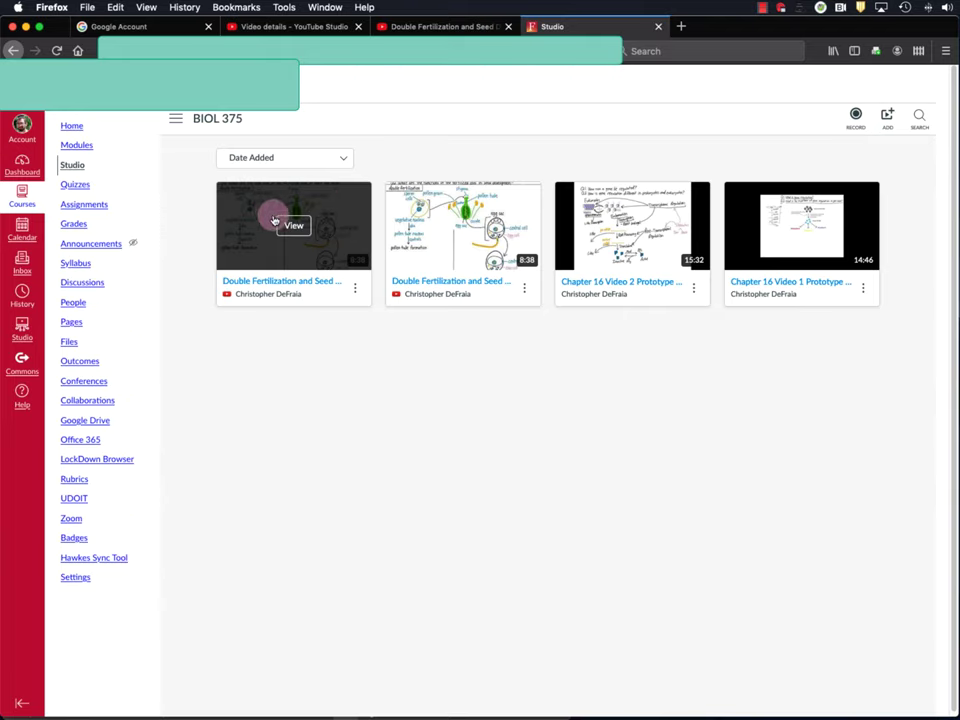
- Go back to the BIOL 375 course home page
{"action": "left_click", "coordinate": [84, 127]}
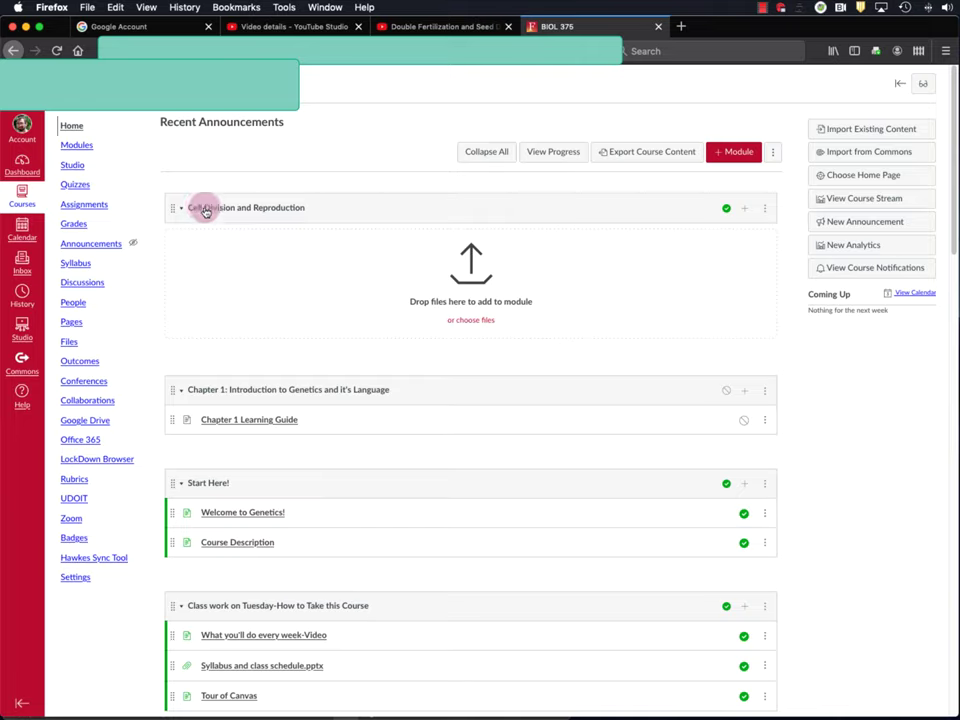
- Add a new Page item named 'Double Fertilization/Seed Development' to the Cell Division and Reproduction module
{"action": "left_click", "coordinate": [745, 210]}
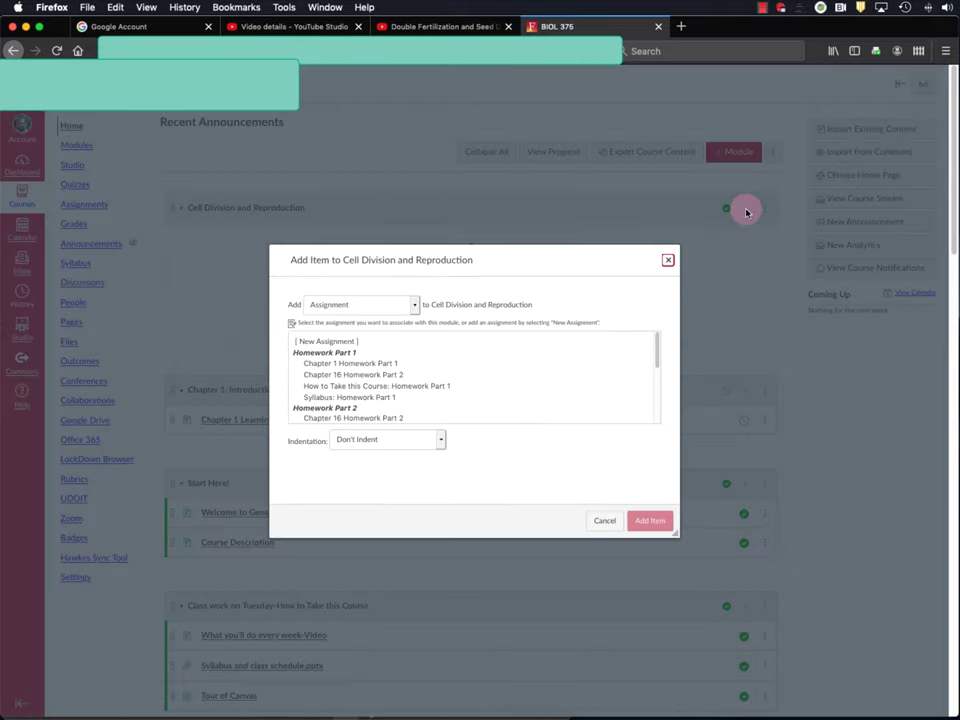
{"action": "left_click", "coordinate": [343, 304]}
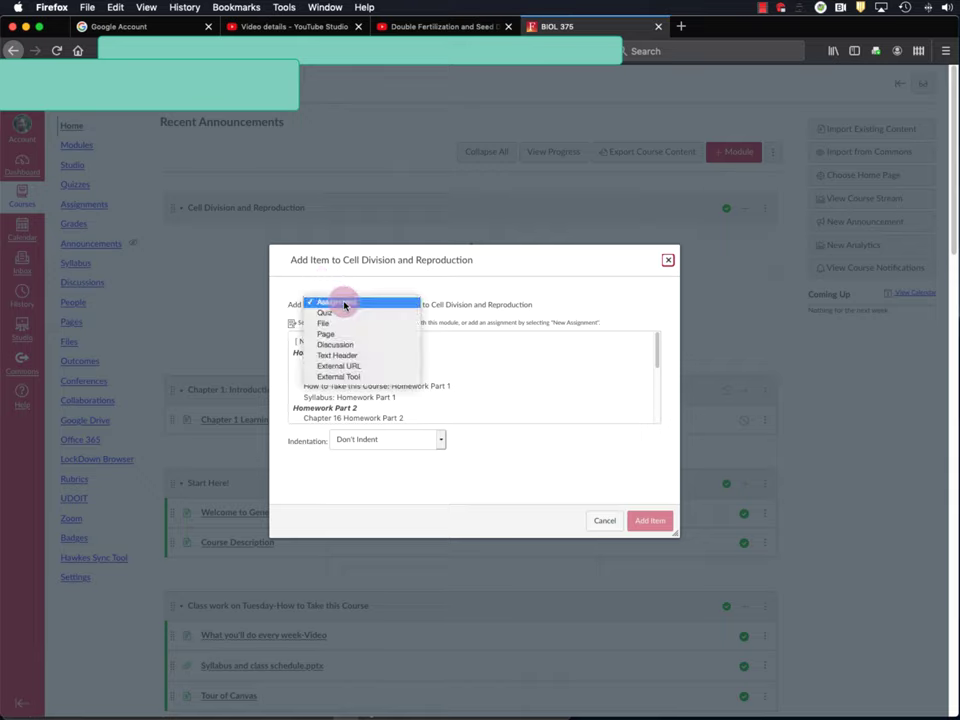
{"action": "left_click", "coordinate": [339, 336]}
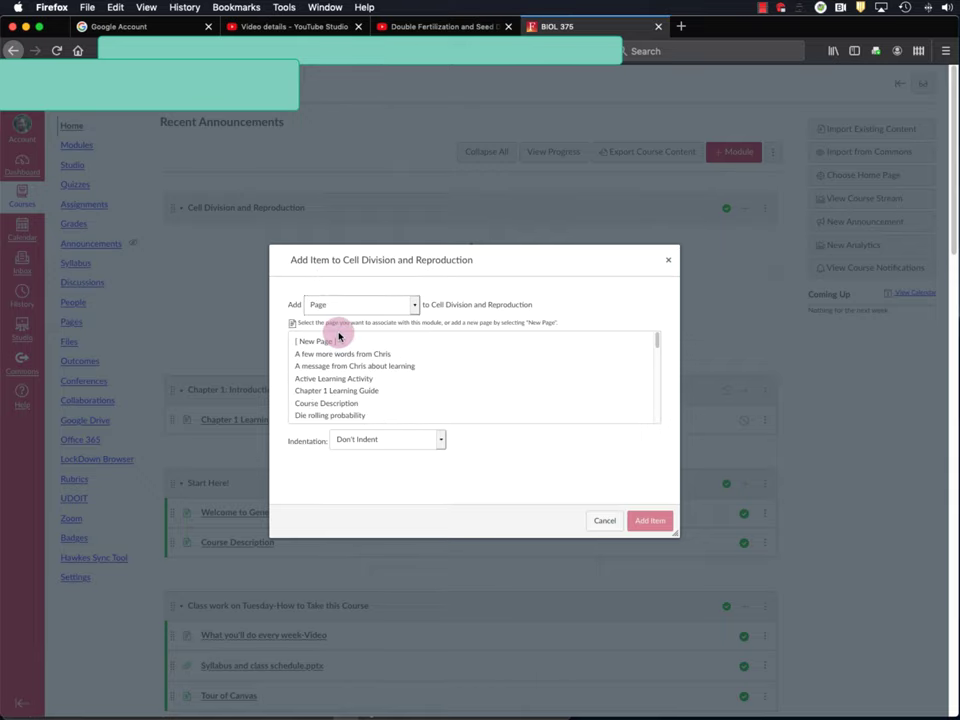
{"action": "left_click", "coordinate": [323, 342]}
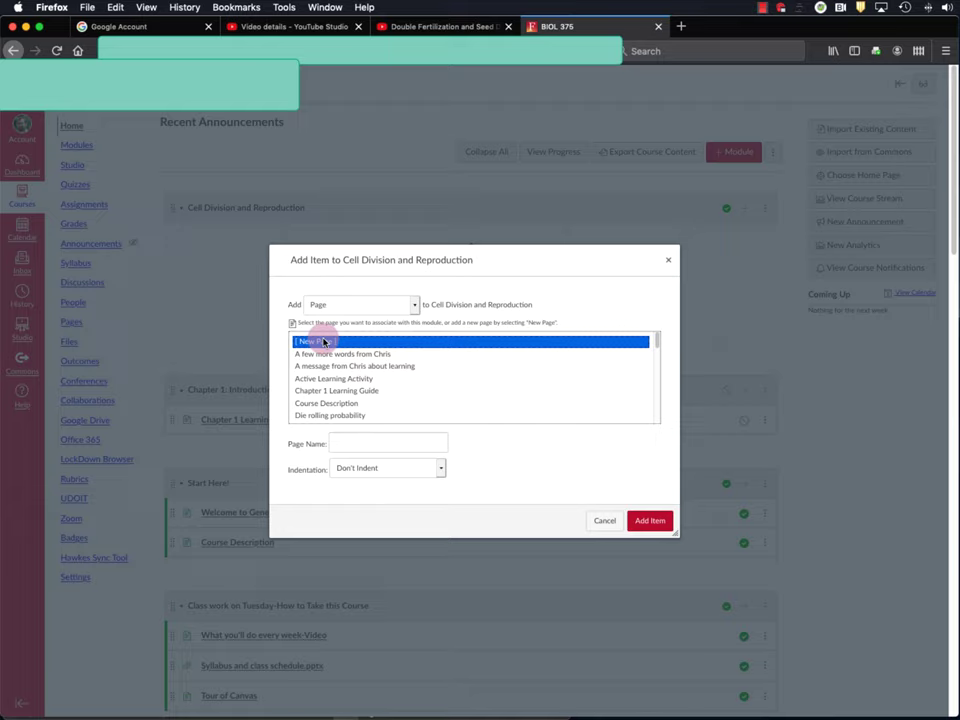
{"action": "left_click", "coordinate": [345, 440]}
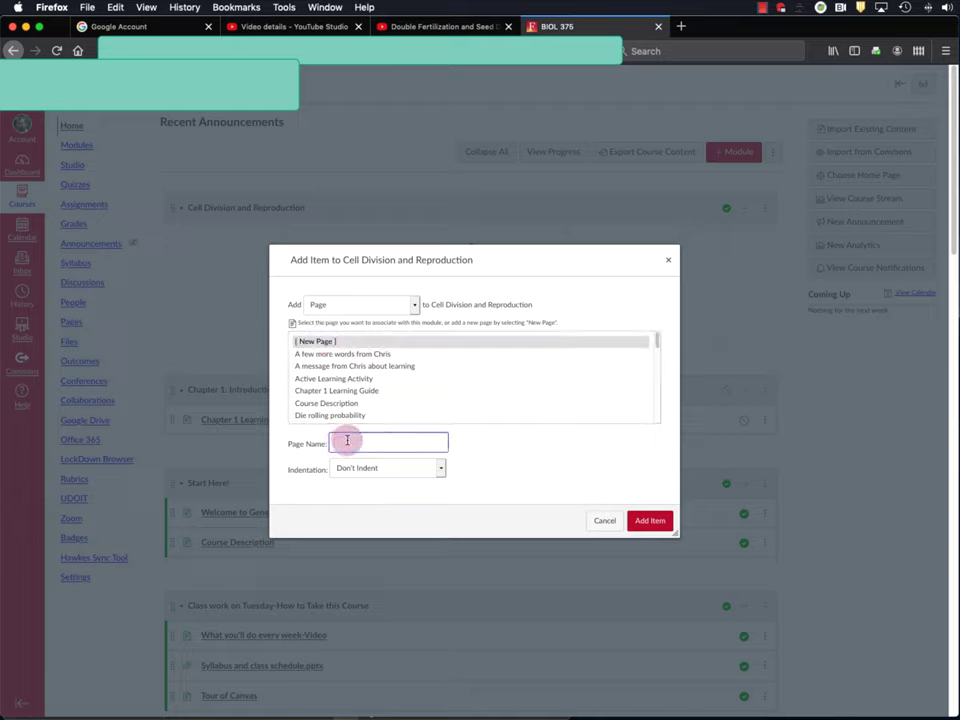
{"action": "type", "text": "Double"}
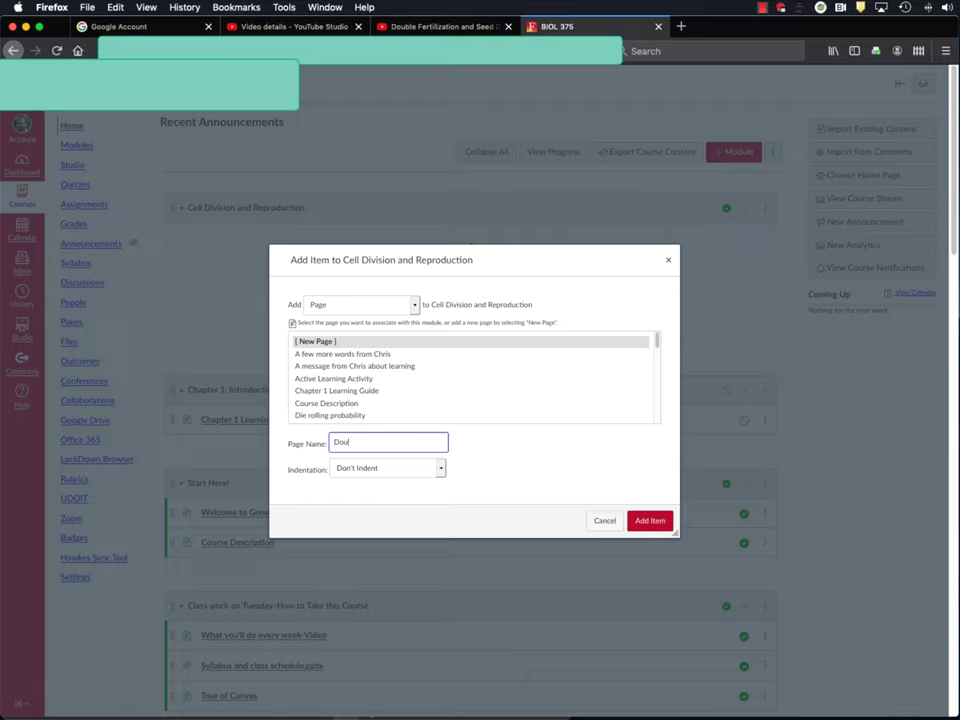
{"action": "type", "text": "Fertilization/Seed Development"}
{"action": "left_click", "coordinate": [648, 519]}
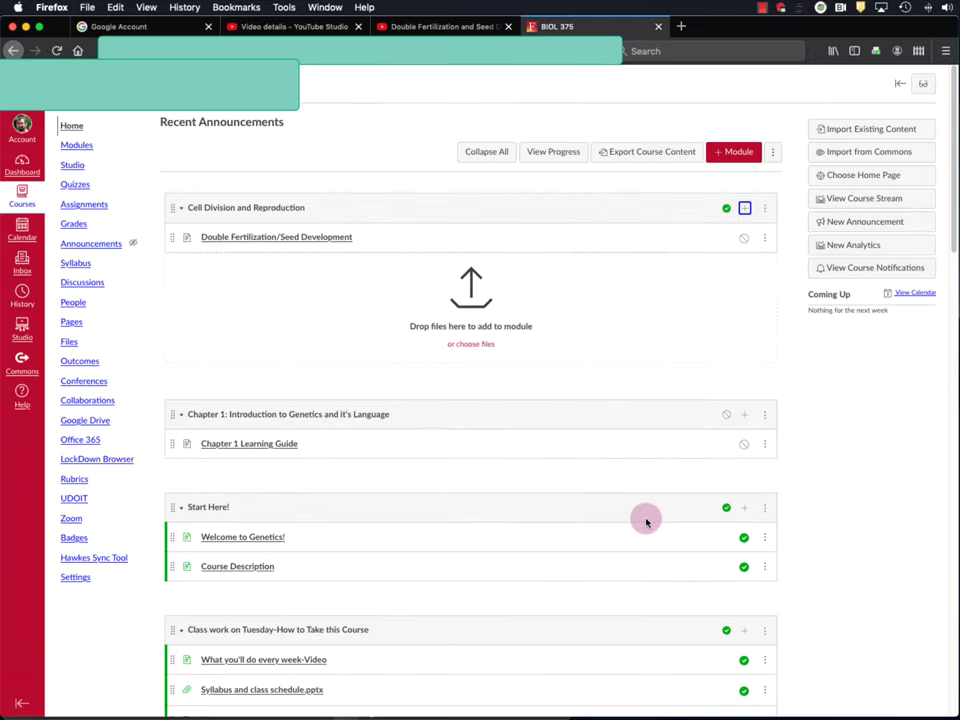
- Open the Double Fertilization/Seed Development page and put it in edit mode
{"action": "left_click", "coordinate": [290, 238]}
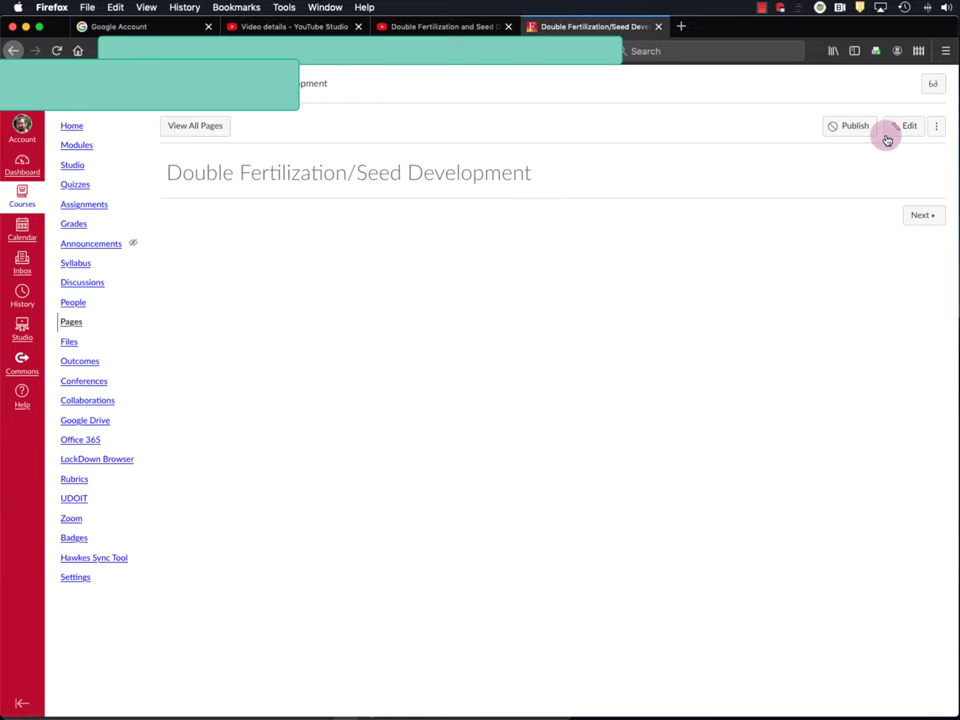
{"action": "left_click", "coordinate": [910, 126]}
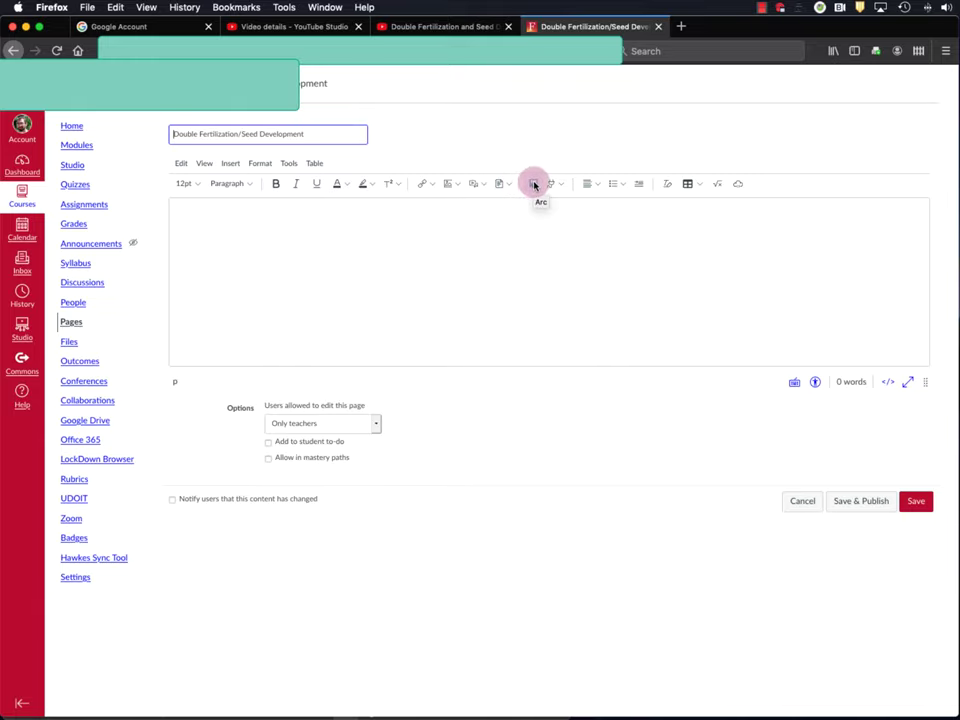
- Embed the first Double Fertilization video from the Arc library into the page body
{"action": "left_click", "coordinate": [534, 185]}
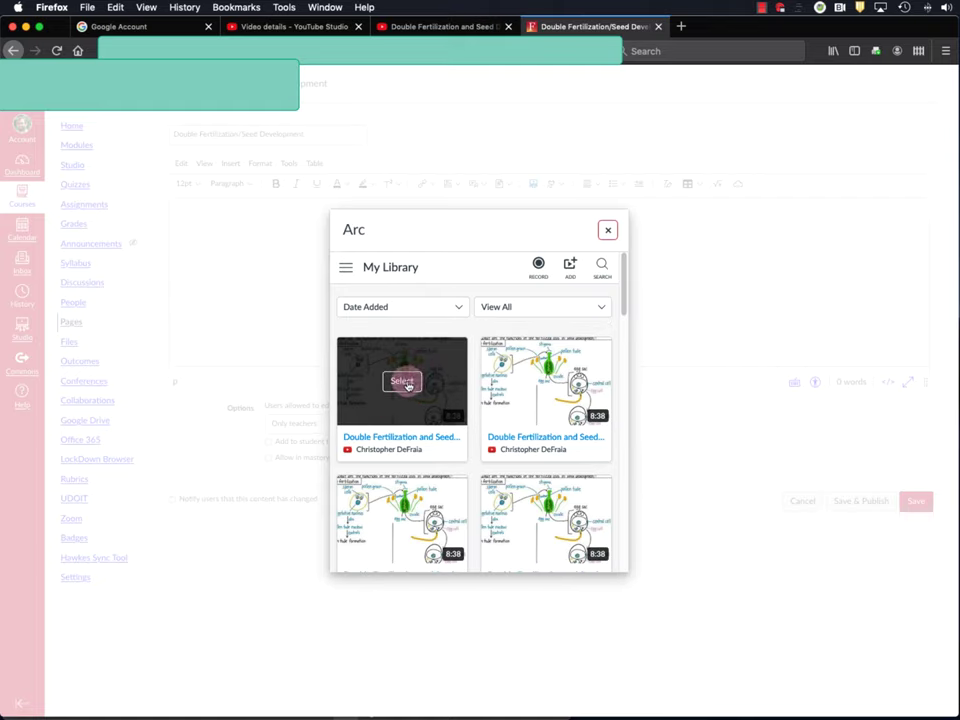
{"action": "left_click", "coordinate": [402, 382]}
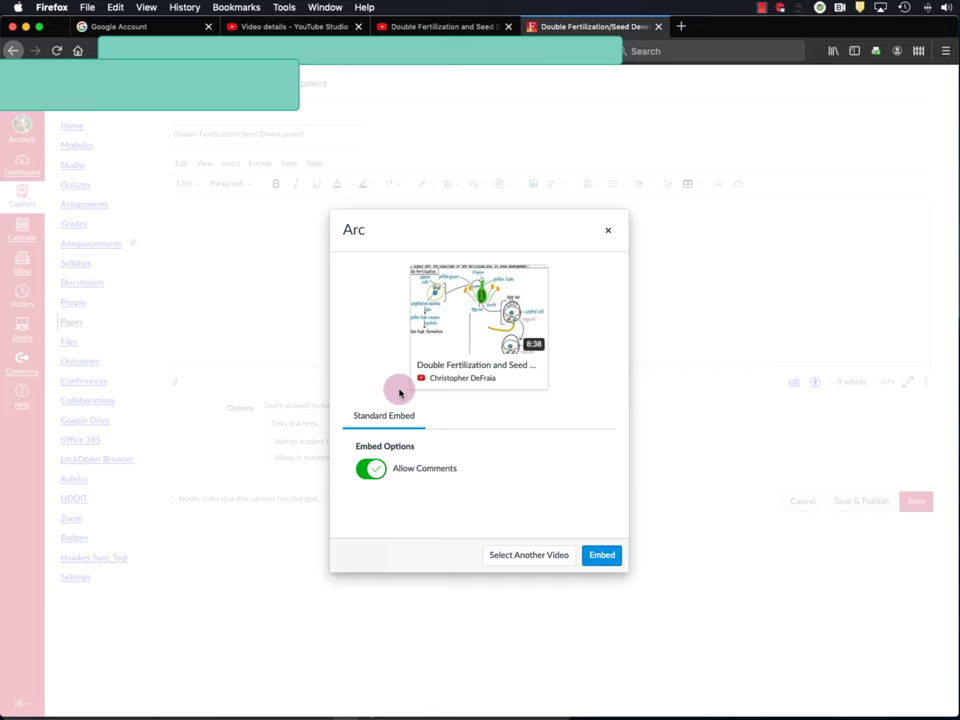
{"action": "left_click", "coordinate": [598, 555]}
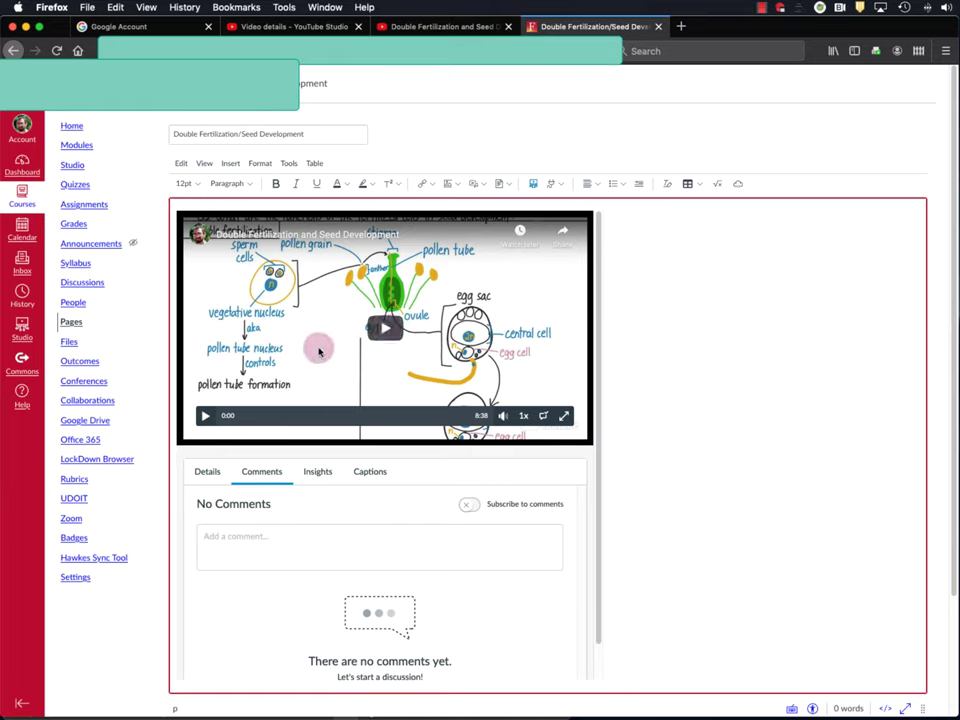
- Switch the embedded video's panel from Comments to Insights
{"action": "left_click", "coordinate": [316, 474]}
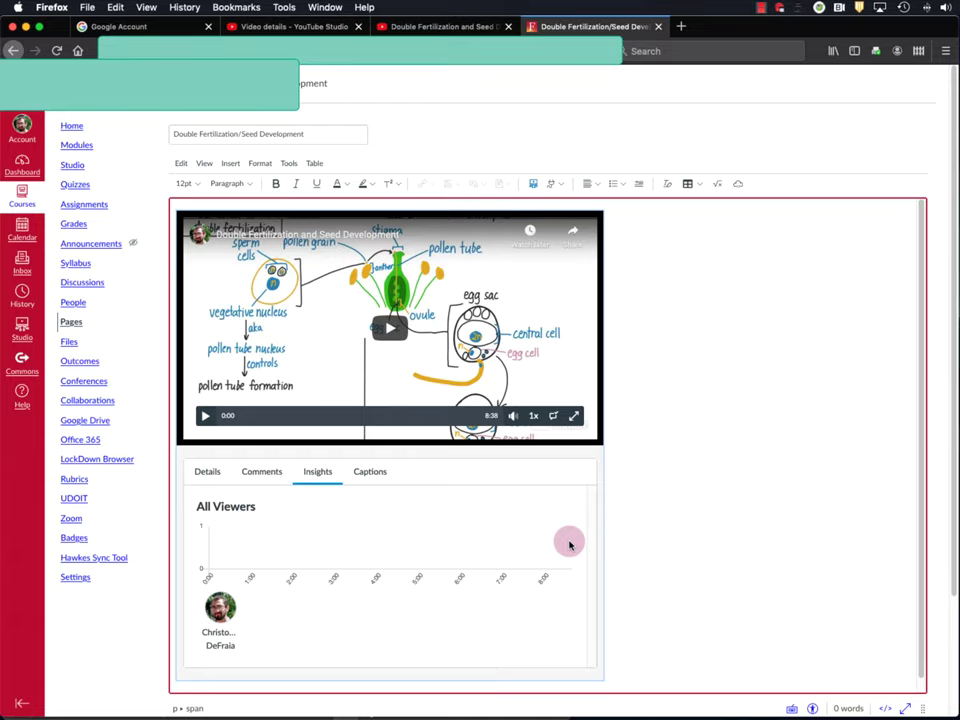
- Save and publish the Double Fertilization/Seed Development page with its embedded lecture video
{"action": "scroll", "coordinate": [795, 205], "scroll_direction": "down", "scroll_amount": 3}
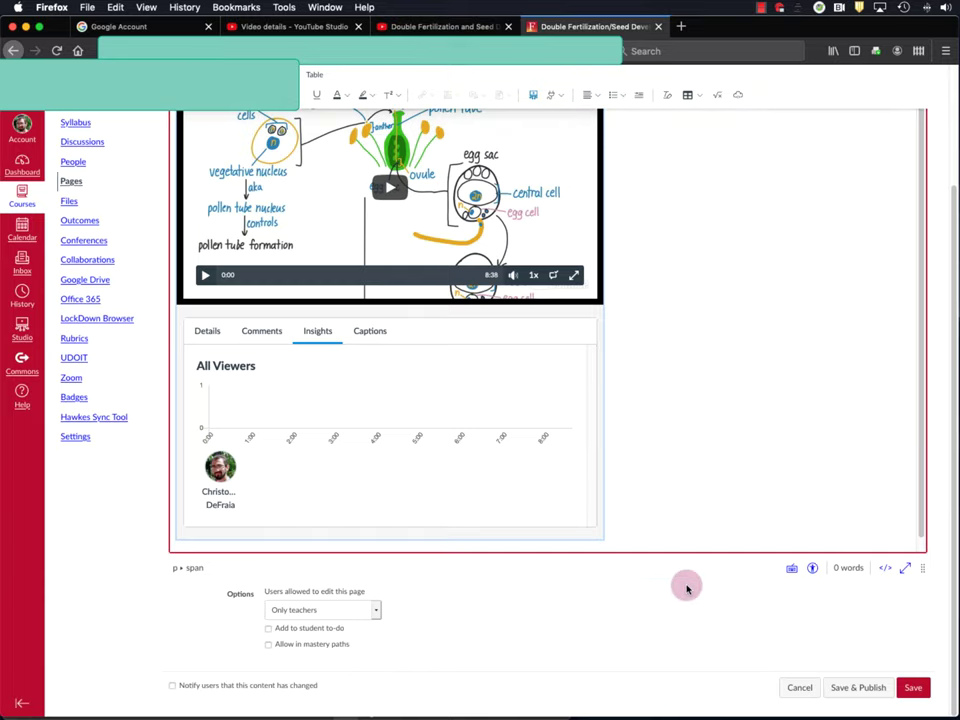
{"action": "left_click", "coordinate": [855, 689]}
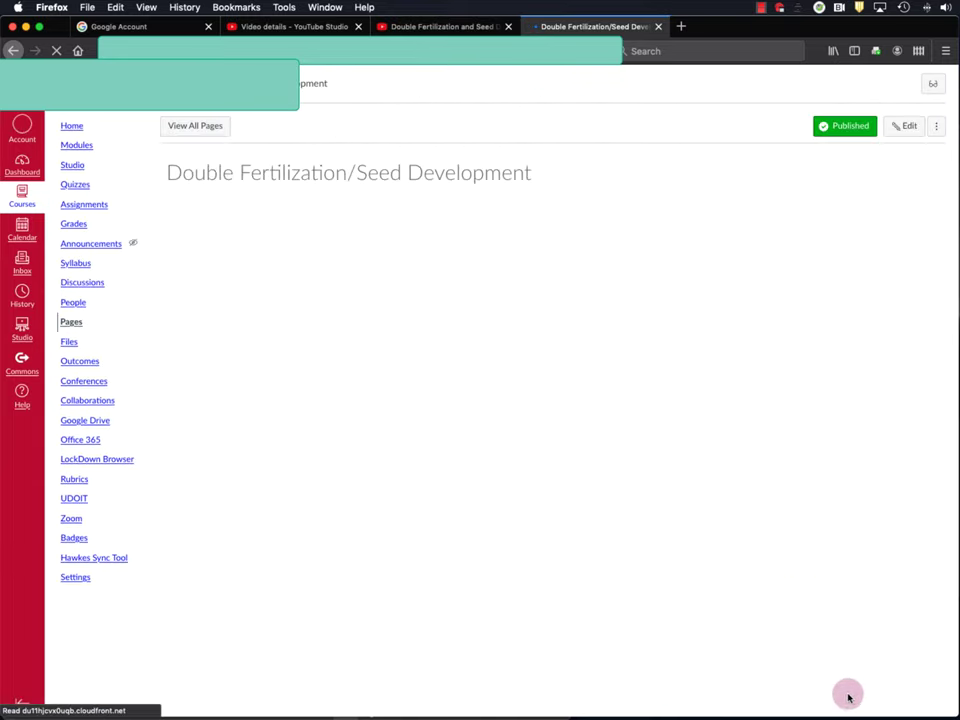